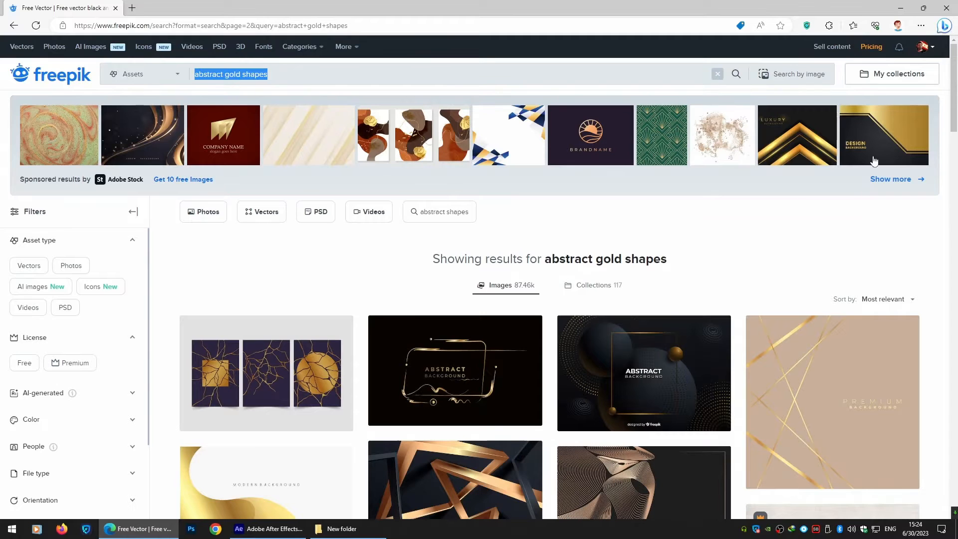
# Download the free Black Gold abstract background vector from the search results and open black-gold-abstract-background.zip
pyautogui.moveTo(956, 58); pyautogui.dragTo(957, 301)
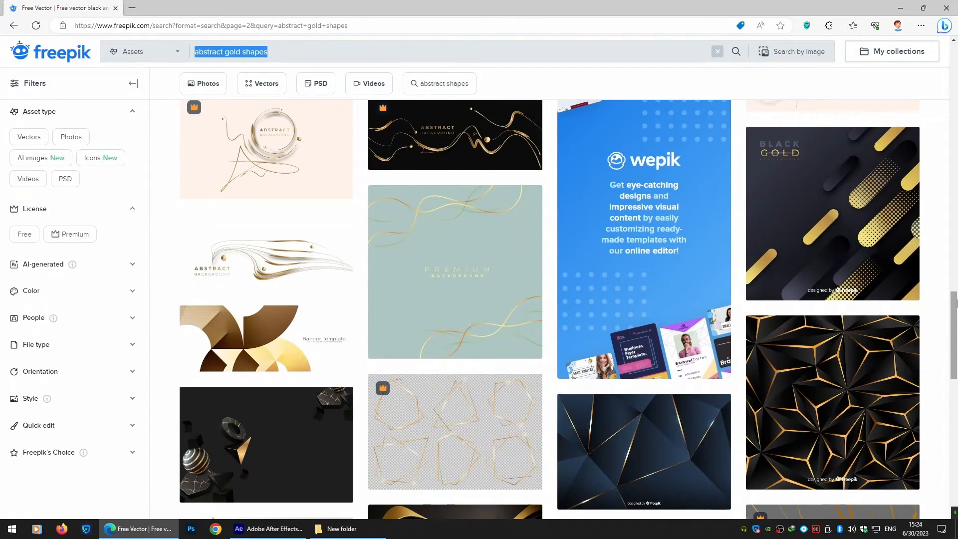
pyautogui.click(803, 200)
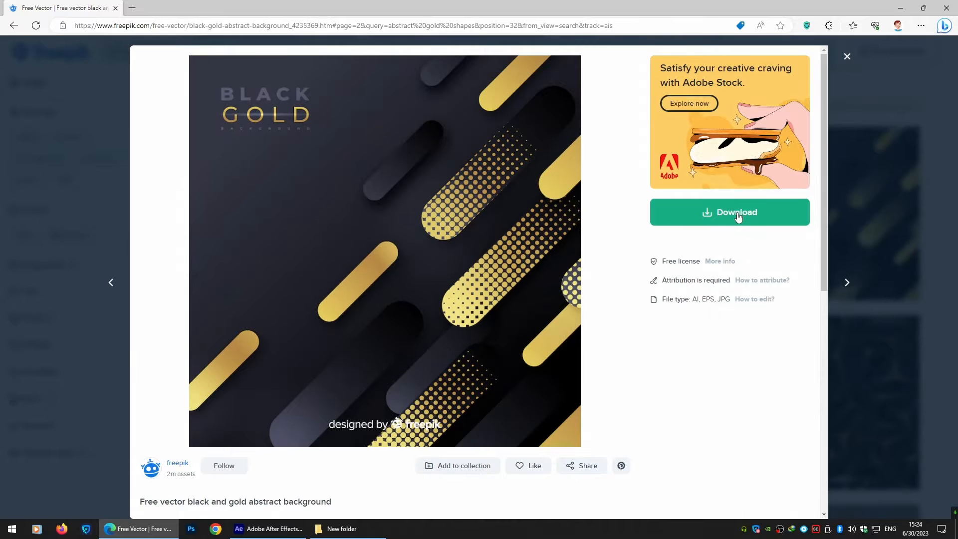
pyautogui.click(920, 28)
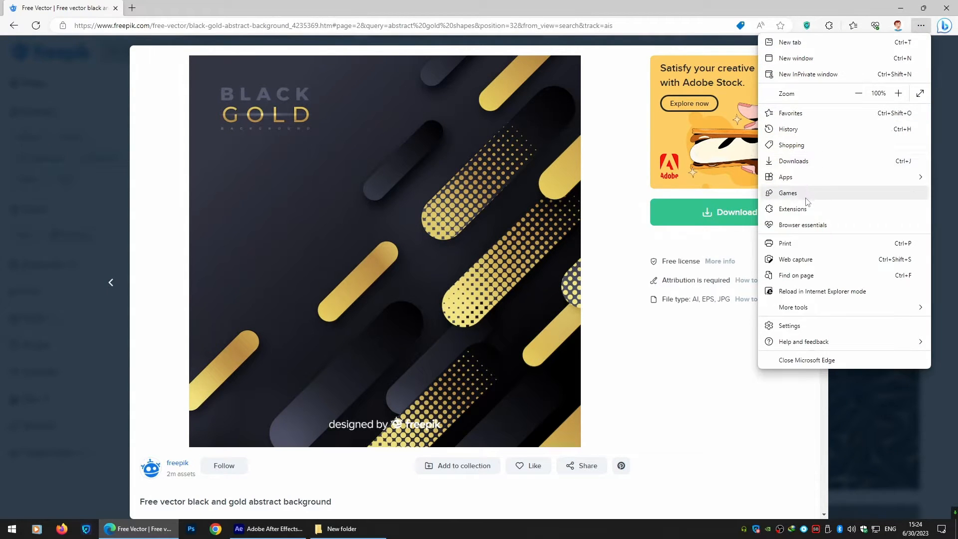
pyautogui.click(809, 160)
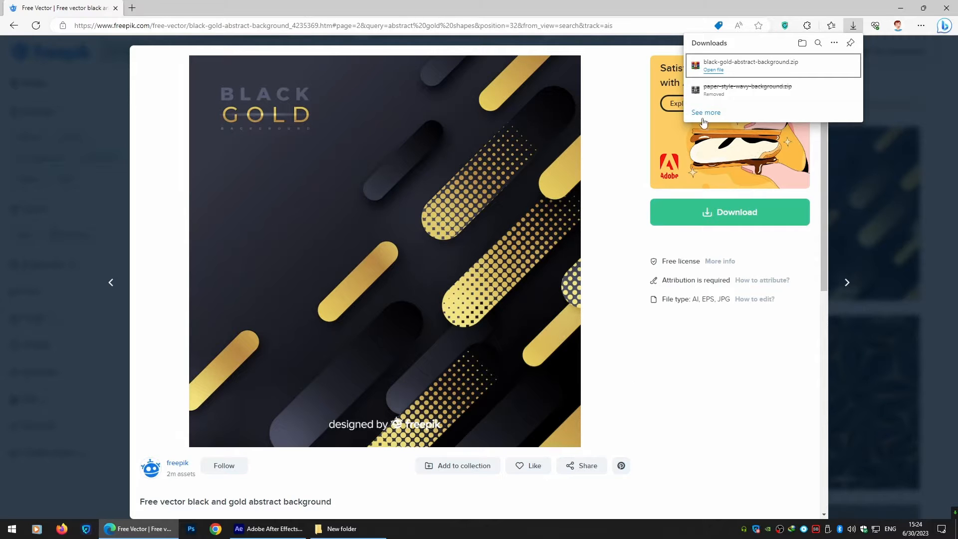
pyautogui.click(719, 70)
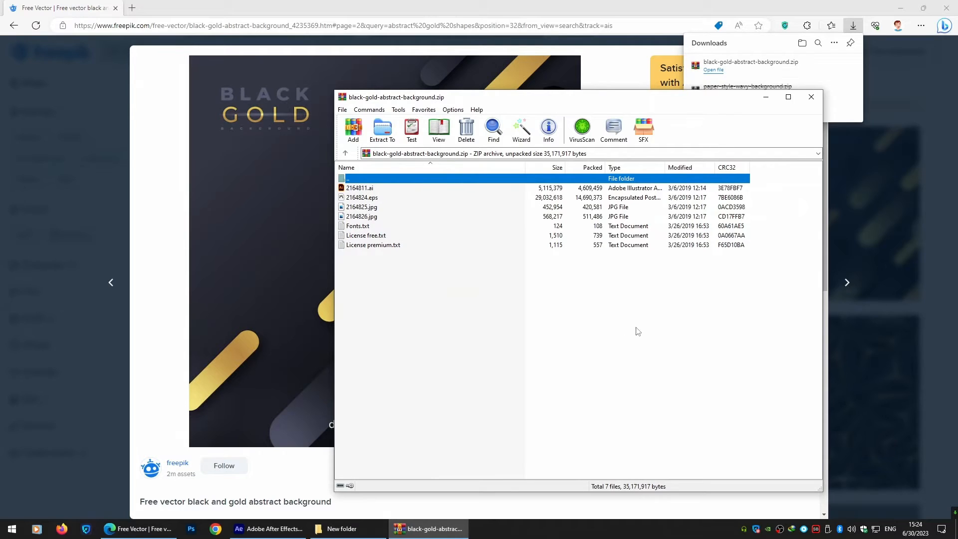
# Open 2164811.ai from the archive in Illustrator, discarding the embedded colour profile and leaving the missing font substituted
pyautogui.click(367, 190)
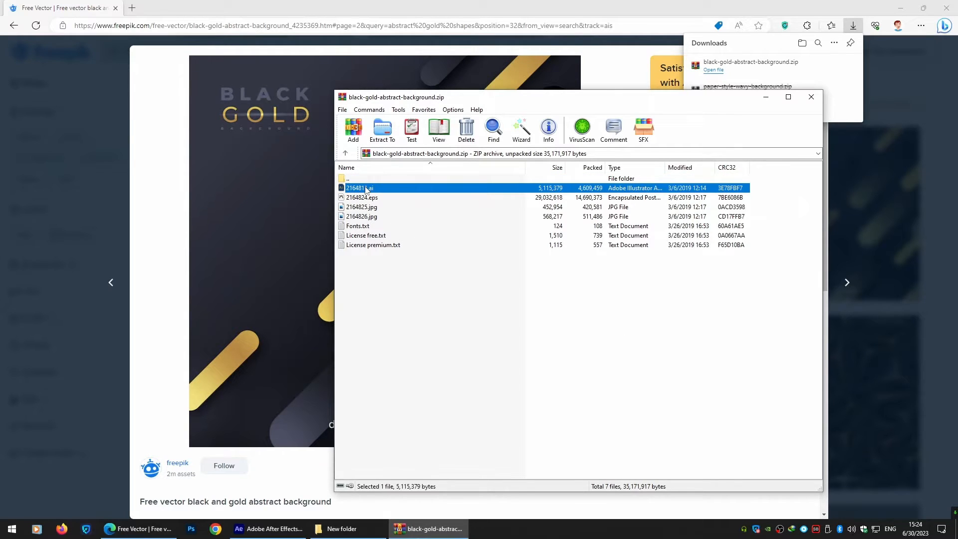
pyautogui.doubleClick(366, 190)
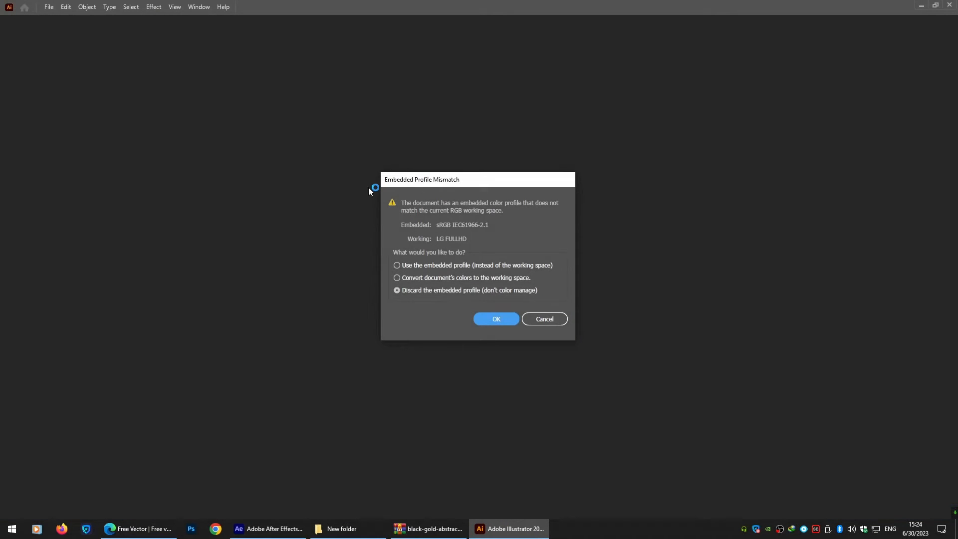
pyautogui.click(500, 322)
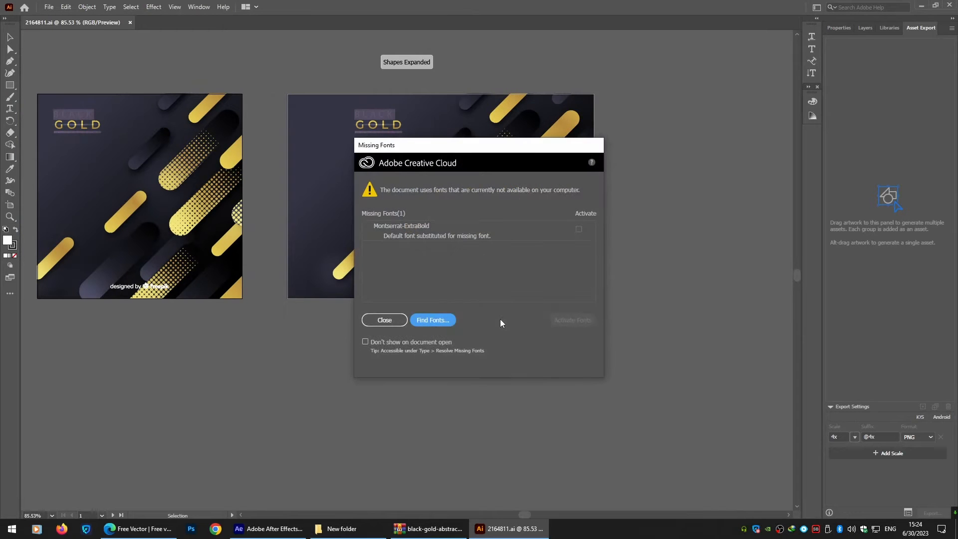
pyautogui.click(385, 321)
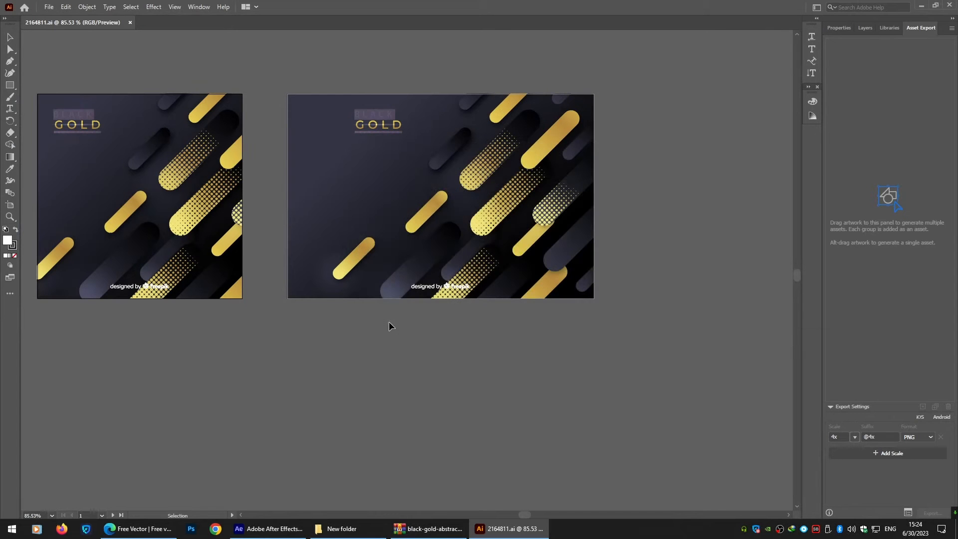
# Ungroup the wide artboard's artwork and move its BLACK GOLD title and freepik credit onto empty canvas below the square artboard
pyautogui.click(387, 129)
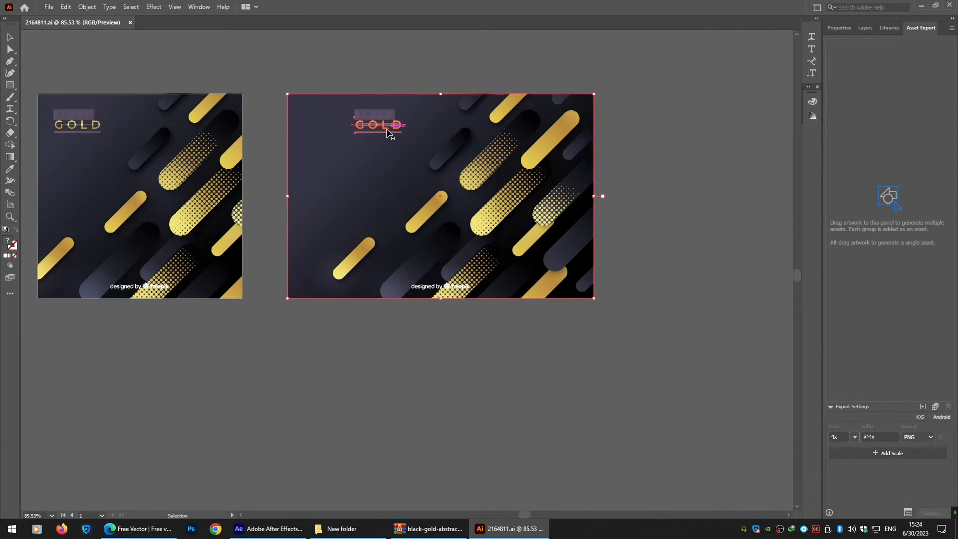
pyautogui.rightClick(387, 130)
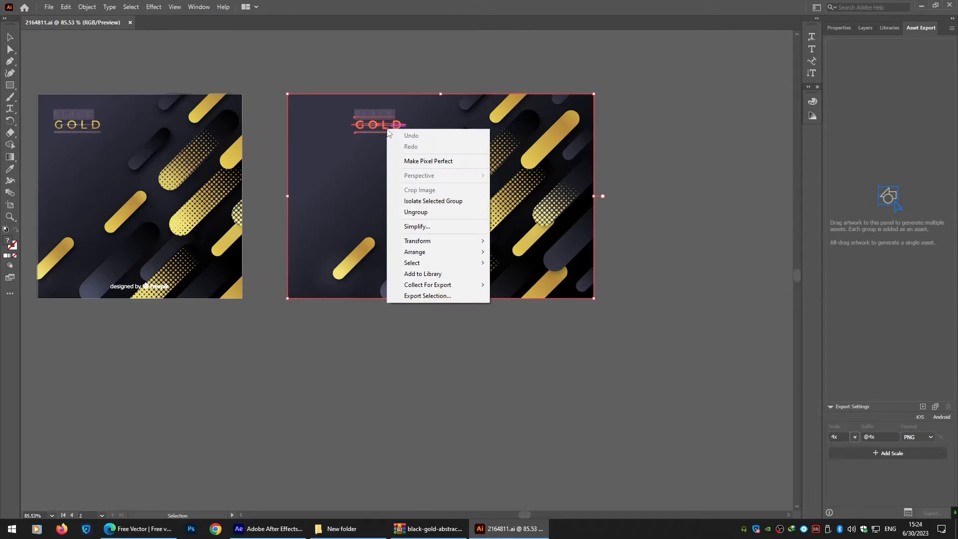
pyautogui.click(416, 211)
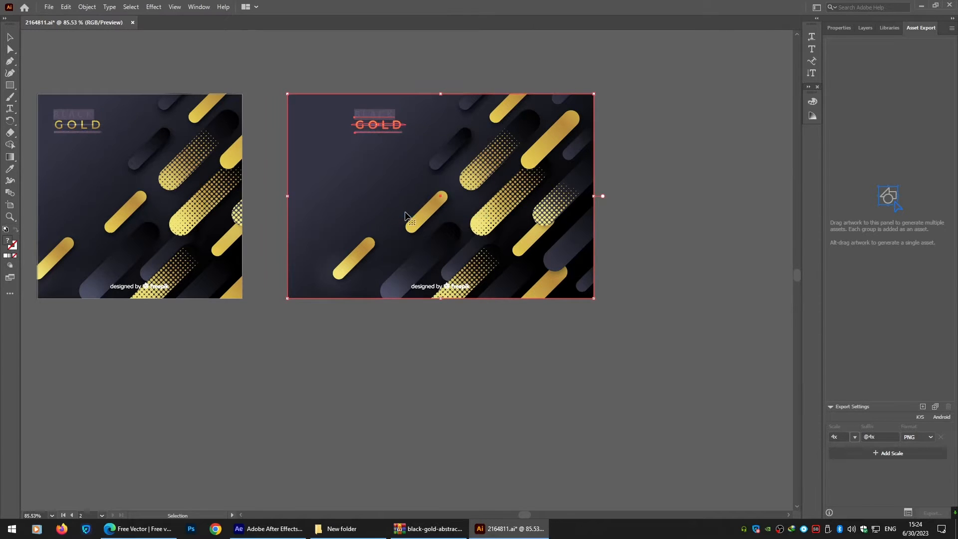
pyautogui.click(385, 75)
pyautogui.click(385, 128)
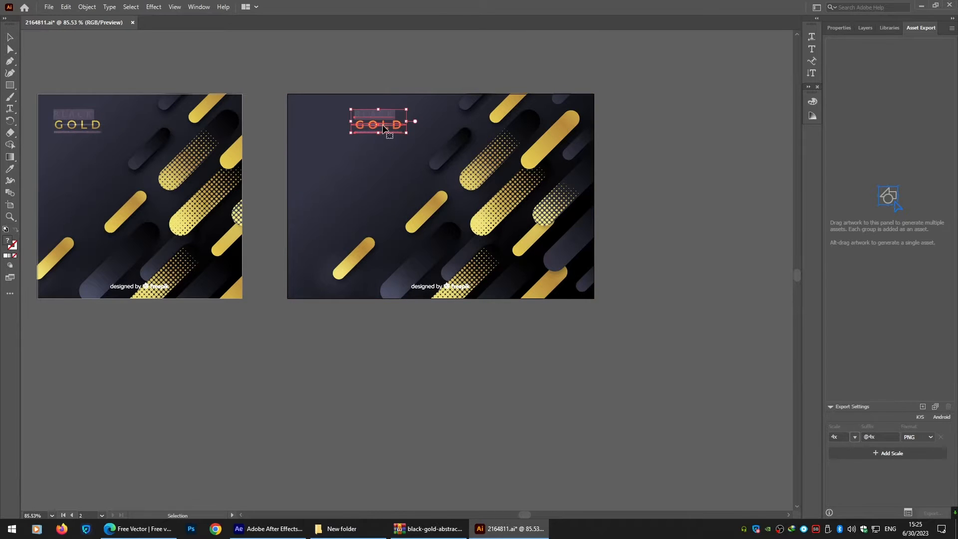
pyautogui.moveTo(384, 128); pyautogui.dragTo(156, 347)
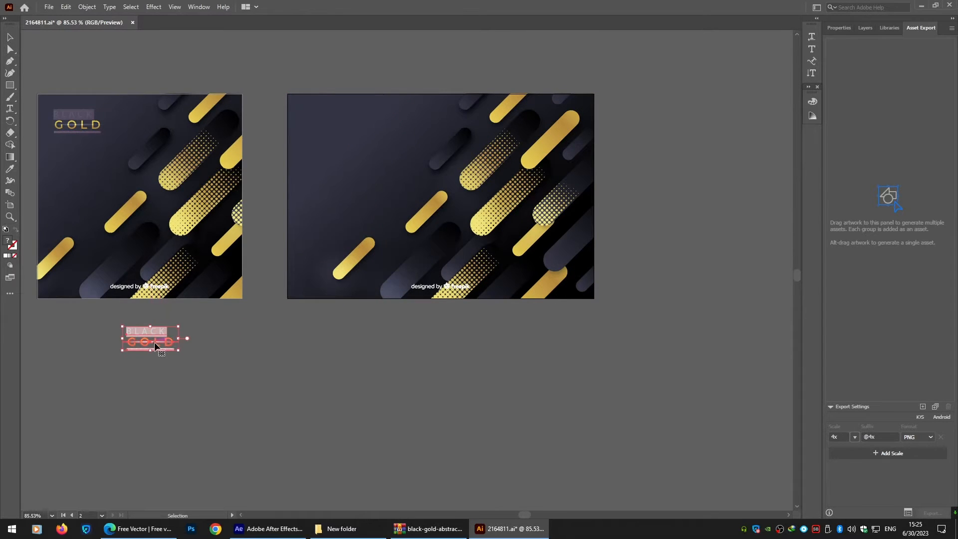
pyautogui.click(420, 287)
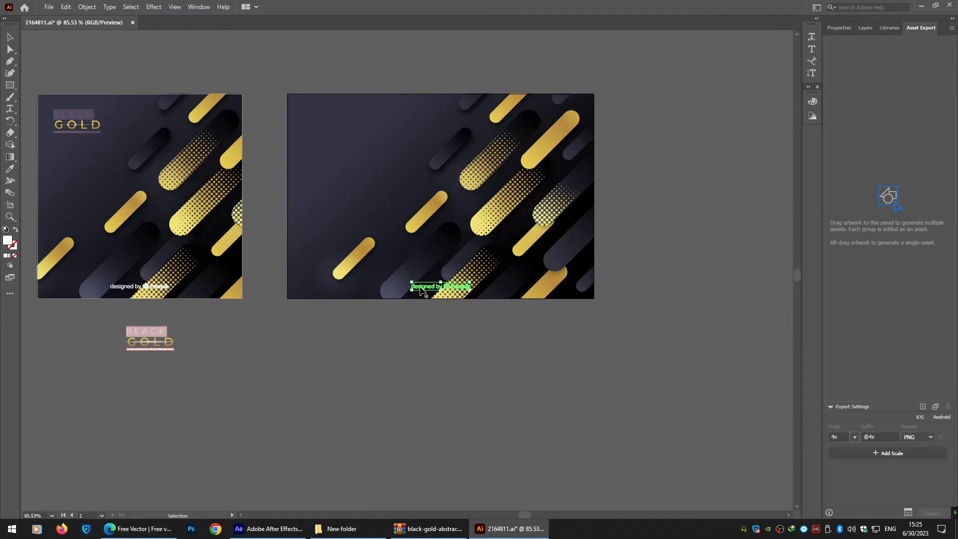
pyautogui.moveTo(421, 288); pyautogui.dragTo(192, 320)
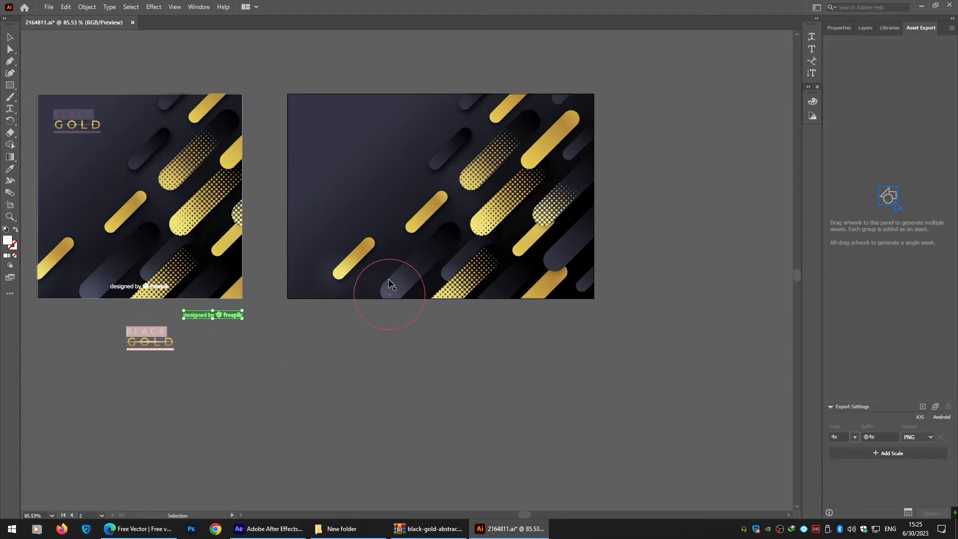
# Release the clipping mask on the wide artboard's background artwork
pyautogui.click(366, 257)
pyautogui.rightClick(366, 256)
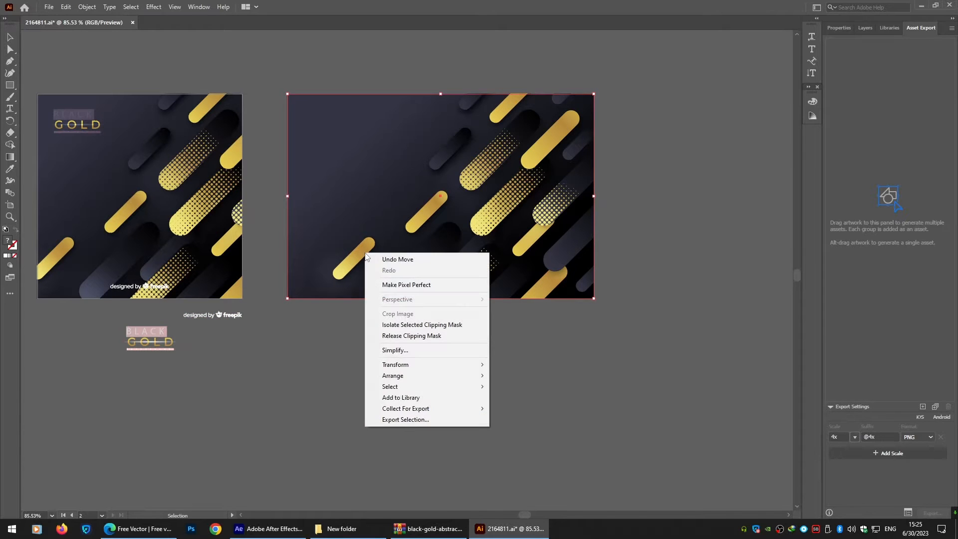
pyautogui.click(399, 336)
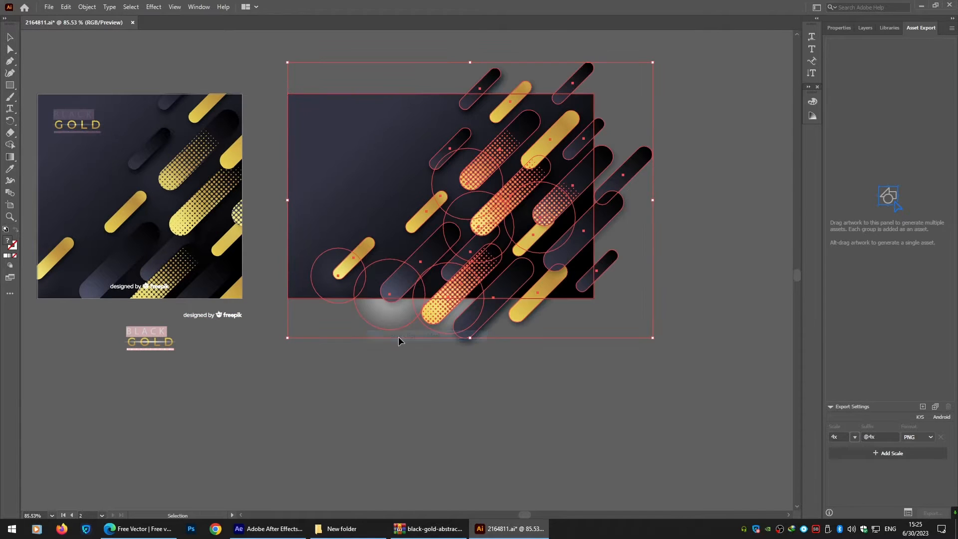
pyautogui.click(300, 391)
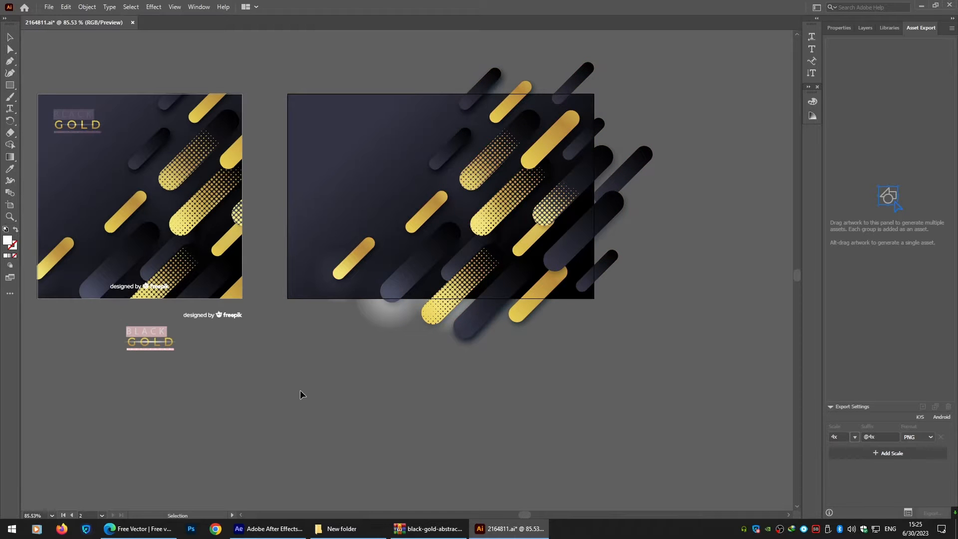
# Ungroup the released artwork twice, separating the glow circles and the different sets of bars
pyautogui.click(365, 257)
pyautogui.rightClick(366, 255)
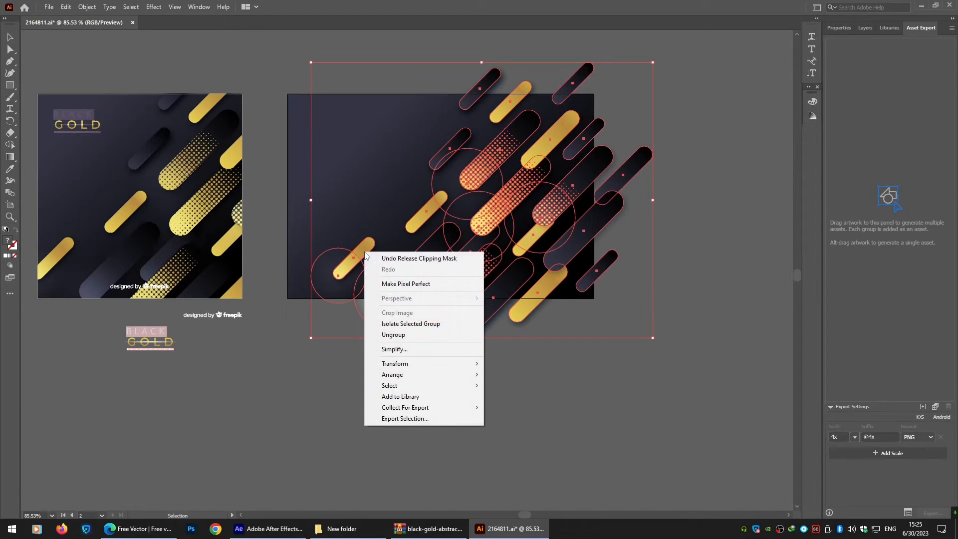
pyautogui.click(397, 349)
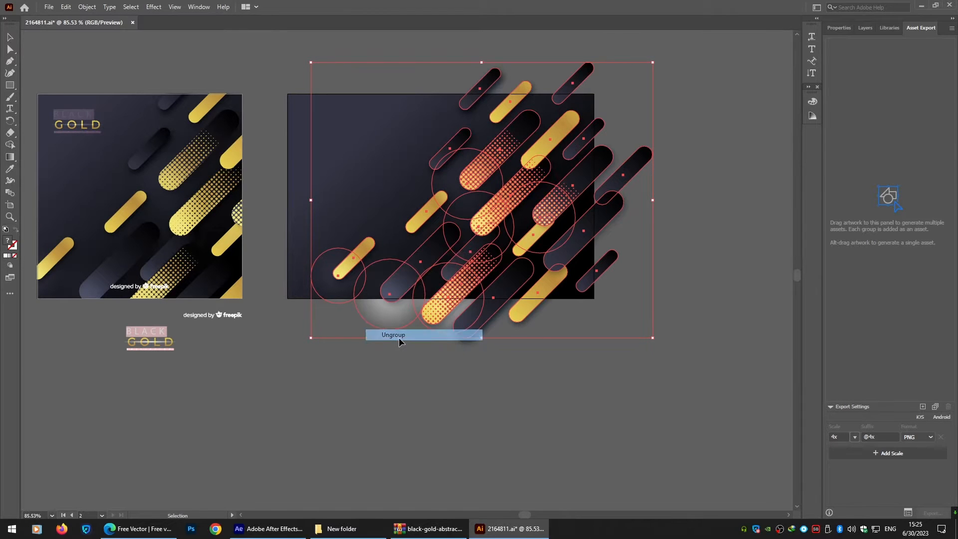
pyautogui.click(419, 400)
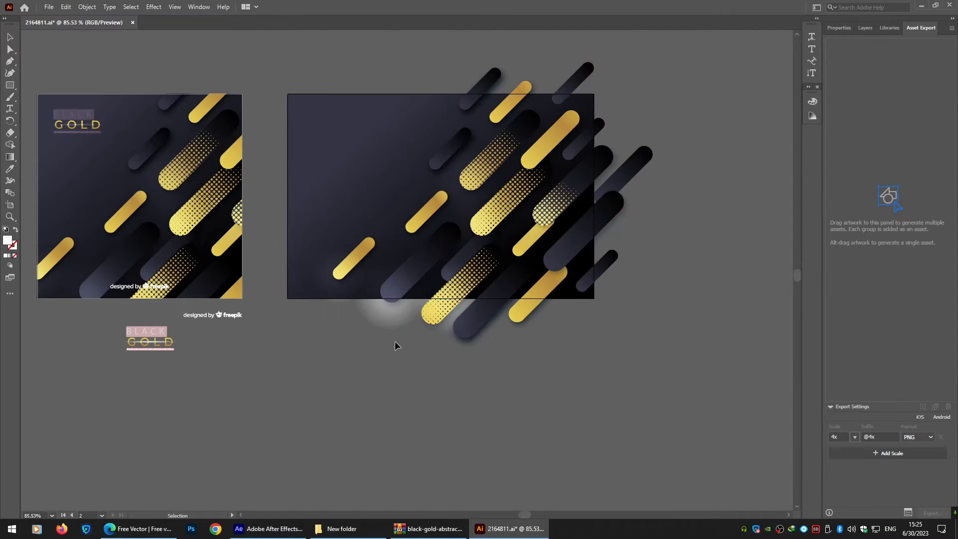
pyautogui.click(368, 256)
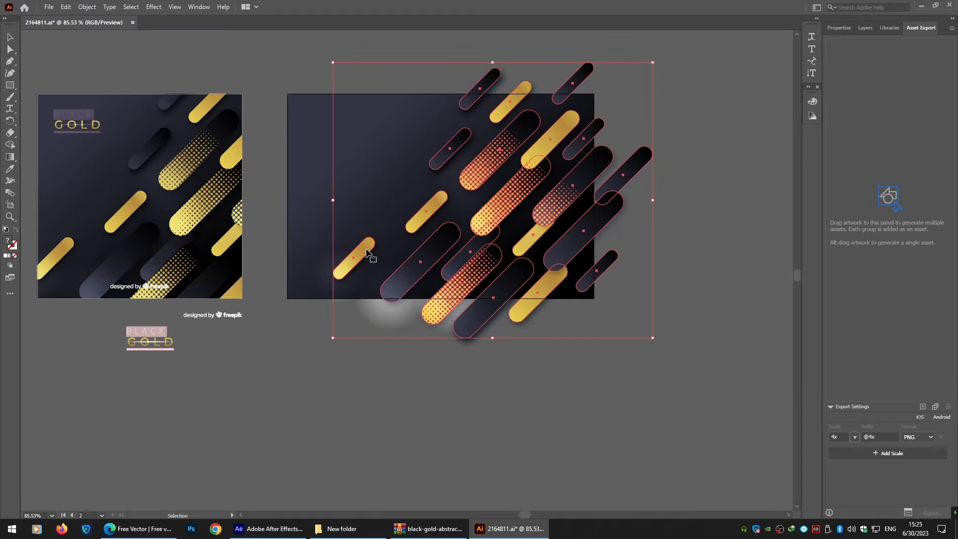
pyautogui.rightClick(367, 253)
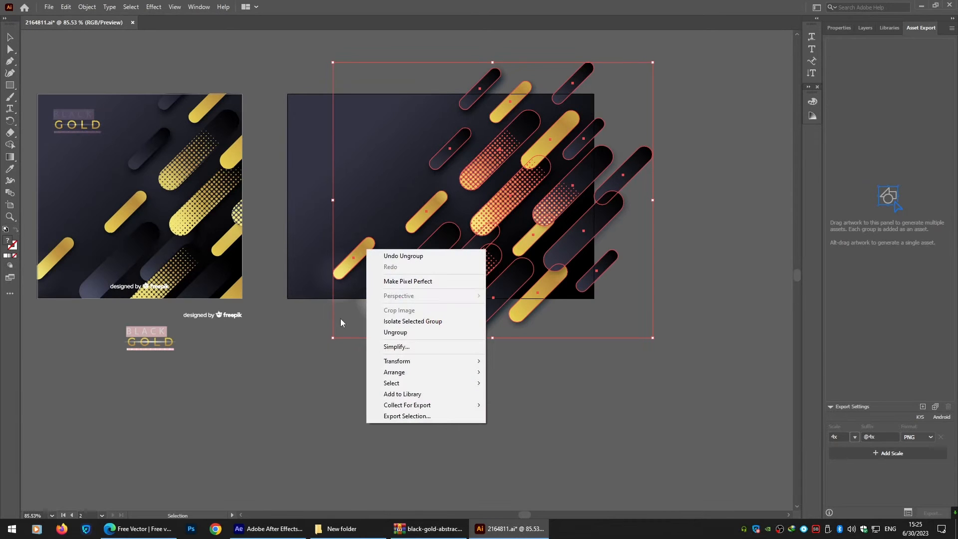
pyautogui.click(395, 332)
pyautogui.click(344, 401)
# Shift the set of plain gold bars slightly down and ungroup it into individual bars
pyautogui.click(368, 254)
pyautogui.moveTo(367, 254)
pyautogui.mouseDown()
pyautogui.moveTo(302, 240)
pyautogui.moveTo(285, 257)
pyautogui.moveTo(258, 436)
pyautogui.moveTo(282, 302)
pyautogui.moveTo(369, 267)
pyautogui.mouseUp()
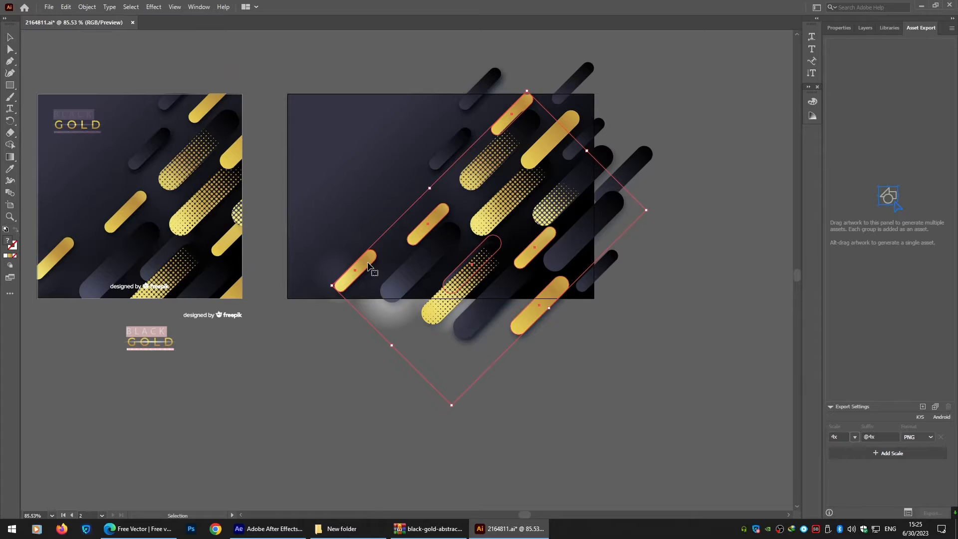
pyautogui.rightClick(369, 266)
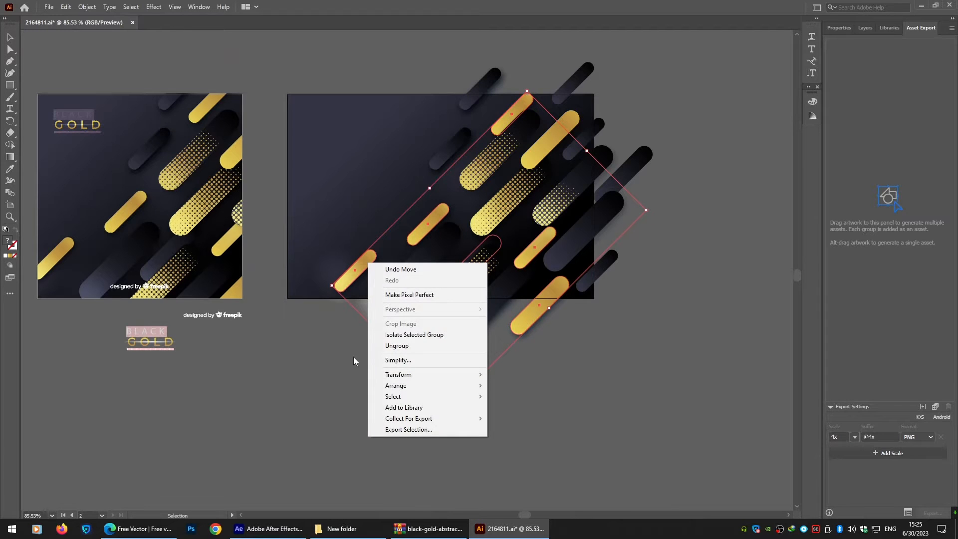
pyautogui.click(409, 345)
pyautogui.click(390, 294)
# Move the lowest-left gold bar onto empty canvas below the artboards and collect it for export as multiple assets
pyautogui.click(366, 261)
pyautogui.moveTo(366, 261); pyautogui.dragTo(255, 354)
pyautogui.rightClick(255, 352)
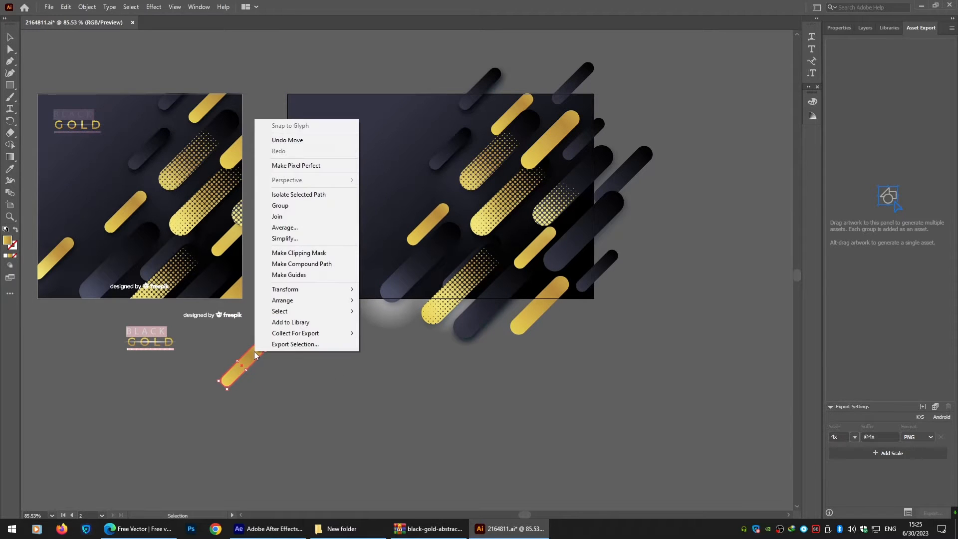
pyautogui.moveTo(301, 334)
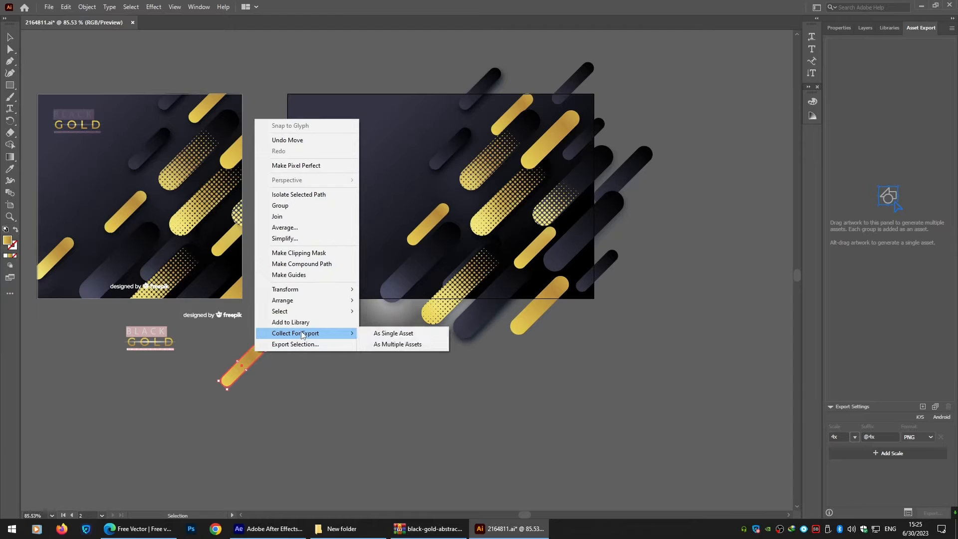
pyautogui.click(386, 344)
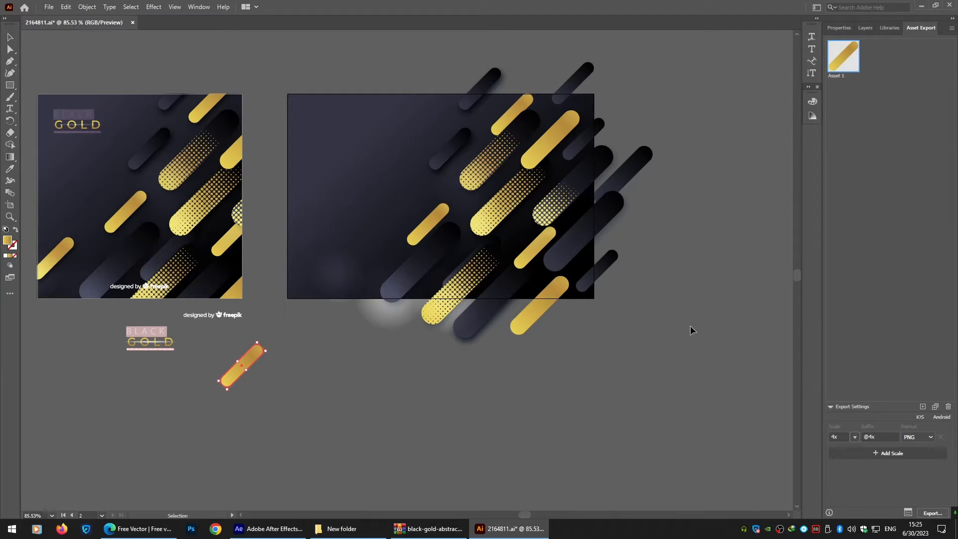
# Move the large dark bar from the lower edge beside the extracted gold bar and add it to the export assets
pyautogui.click(482, 320)
pyautogui.click(517, 297)
pyautogui.moveTo(517, 297); pyautogui.dragTo(298, 388)
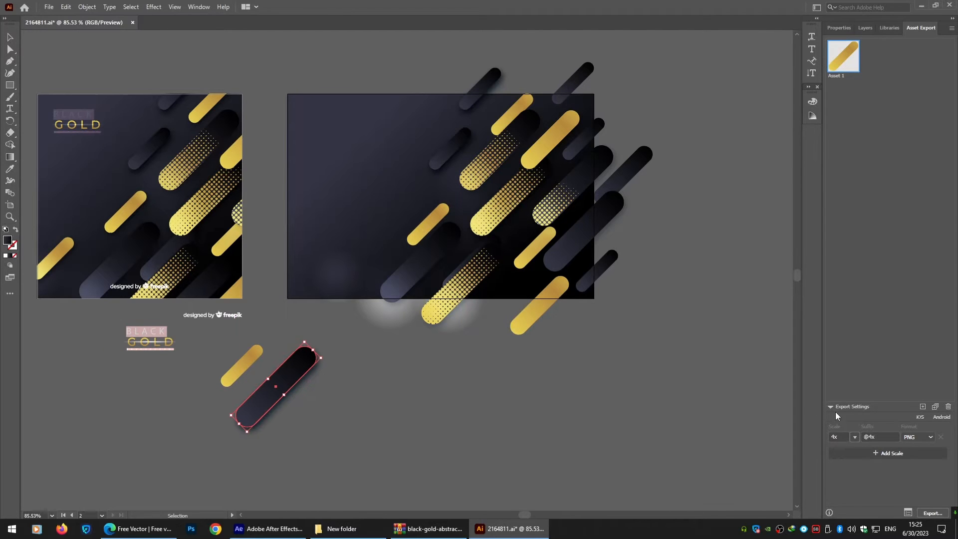
pyautogui.click(923, 407)
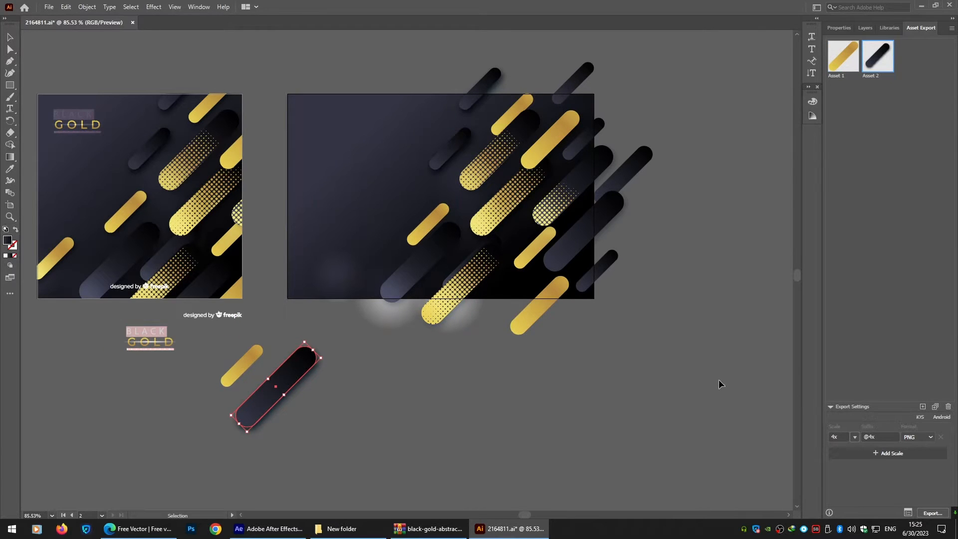
# Move the grey glow circles aside and place the central dotted gold bar with its dark base below the wide artboard
pyautogui.click(499, 212)
pyautogui.moveTo(499, 212); pyautogui.dragTo(187, 331)
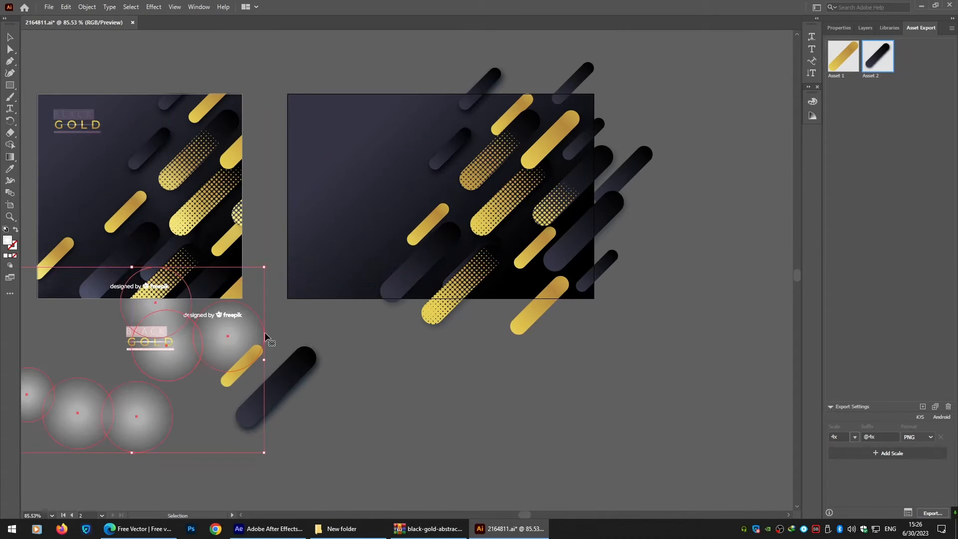
pyautogui.click(505, 212)
pyautogui.moveTo(504, 213); pyautogui.dragTo(392, 410)
pyautogui.moveTo(502, 215); pyautogui.dragTo(393, 405)
pyautogui.click(473, 414)
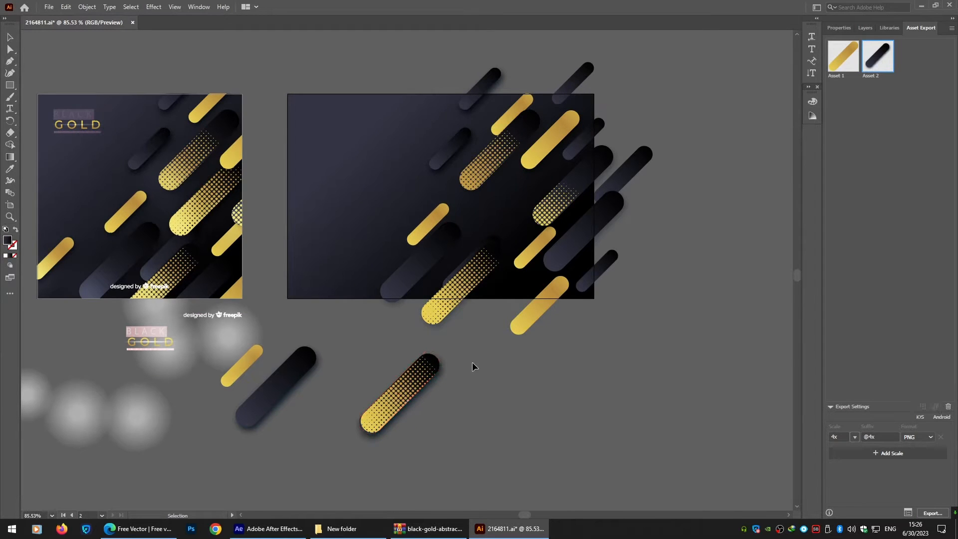
# Nudge the dark base of the extracted dotted bar slightly up and to the right to line up with its dots
pyautogui.moveTo(440, 358); pyautogui.dragTo(438, 358)
pyautogui.click(466, 395)
pyautogui.click(439, 359)
pyautogui.press('Up')
pyautogui.press('Up')
pyautogui.press('Up')
pyautogui.press('Right')
pyautogui.press('Right')
pyautogui.press('Right')
pyautogui.click(460, 360)
# Group the extracted gold dot pattern with its dark base and select the group
pyautogui.click(382, 423)
pyautogui.rightClick(398, 398)
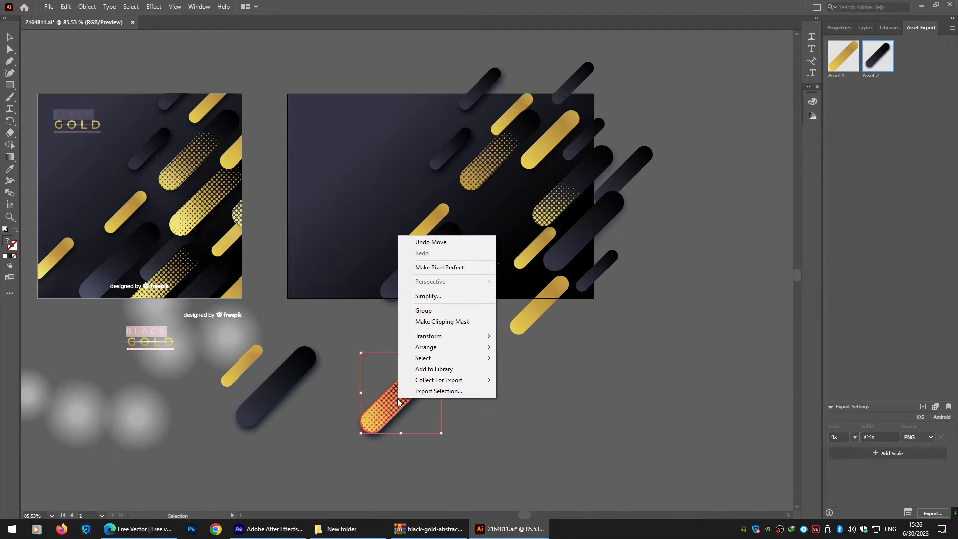
pyautogui.click(434, 321)
pyautogui.click(481, 384)
pyautogui.click(418, 380)
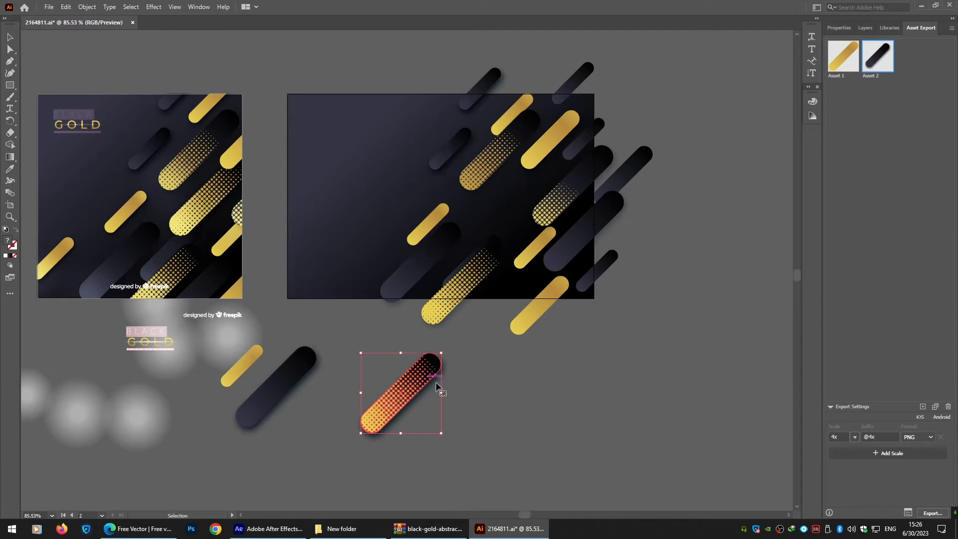
# Add the grouped dotted gold bar to the export assets as a single asset
pyautogui.click(923, 406)
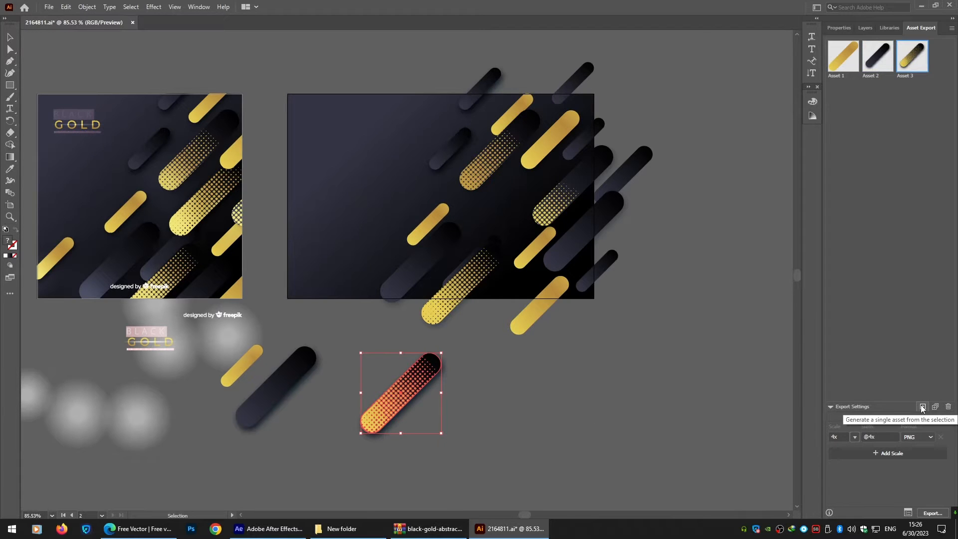
pyautogui.click(876, 63)
pyautogui.click(839, 62)
# Collect the dark gradient background of the wide artboard for export as a single asset
pyautogui.click(356, 134)
pyautogui.rightClick(358, 129)
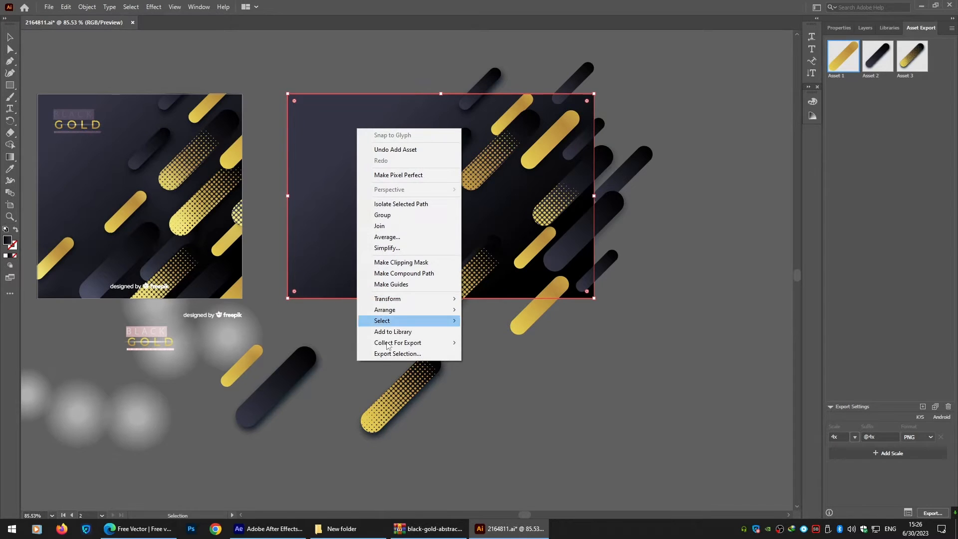
pyautogui.moveTo(418, 344)
pyautogui.click(508, 343)
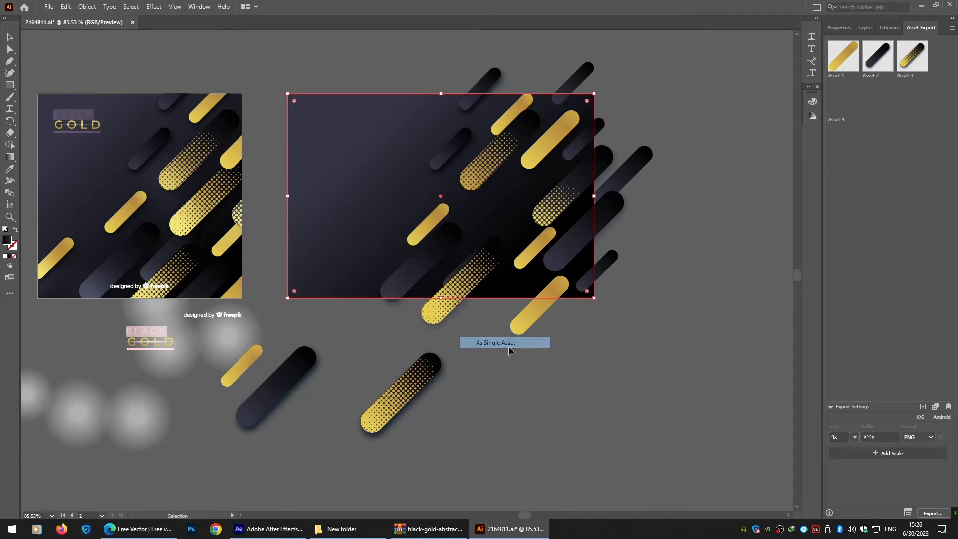
# Export all four collected assets as 4x PNG files into New folder on the Desktop
pyautogui.click(853, 49)
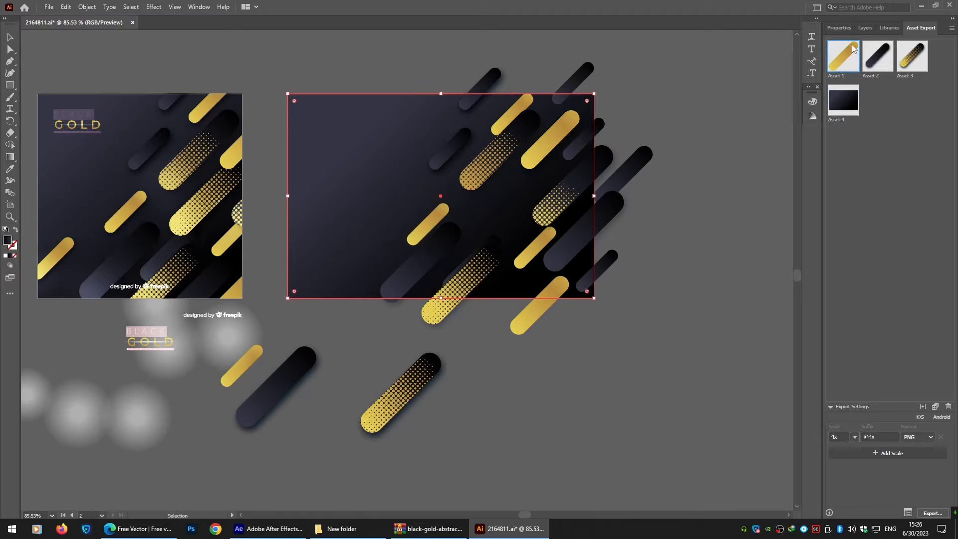
pyautogui.keyDown('shift'); pyautogui.click(841, 108); pyautogui.keyUp('shift')
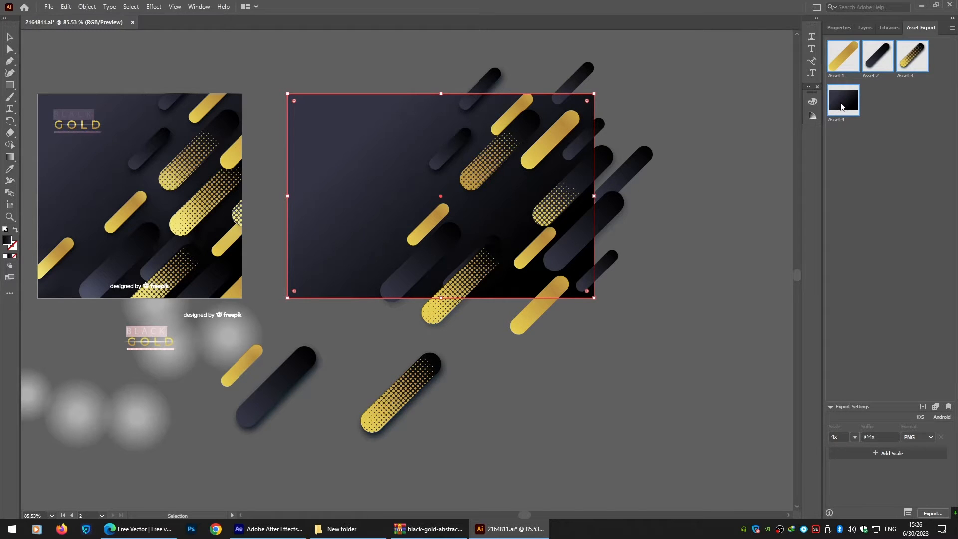
pyautogui.click(931, 514)
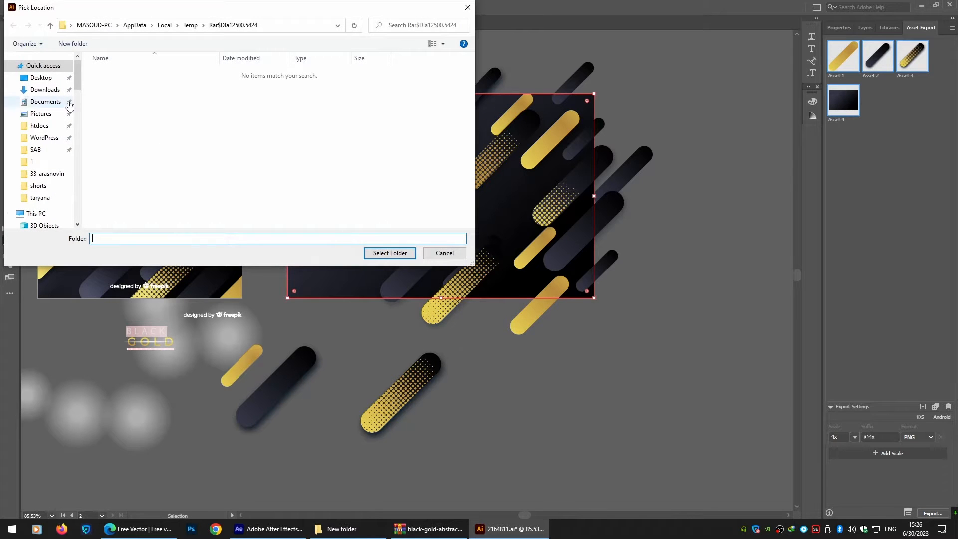
pyautogui.click(45, 90)
pyautogui.click(41, 78)
pyautogui.doubleClick(277, 83)
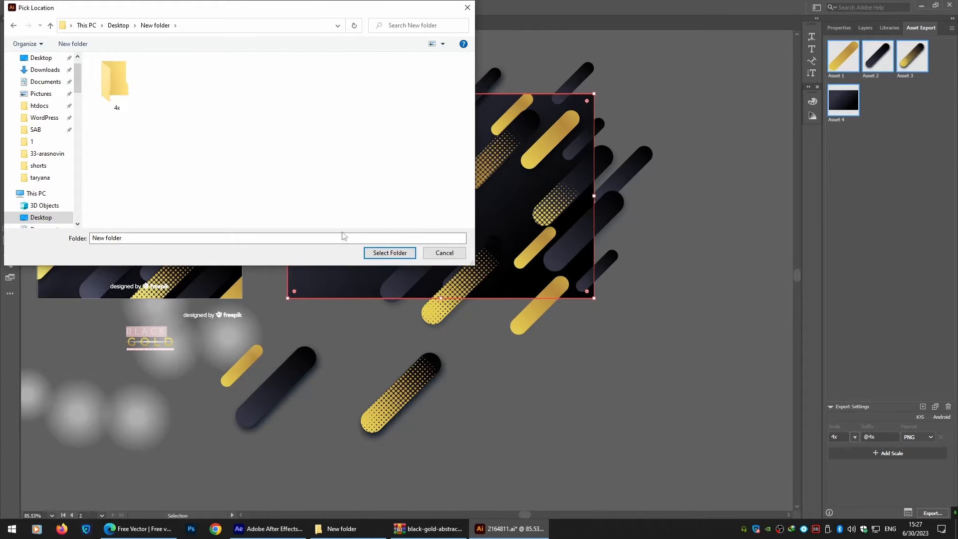
pyautogui.click(390, 252)
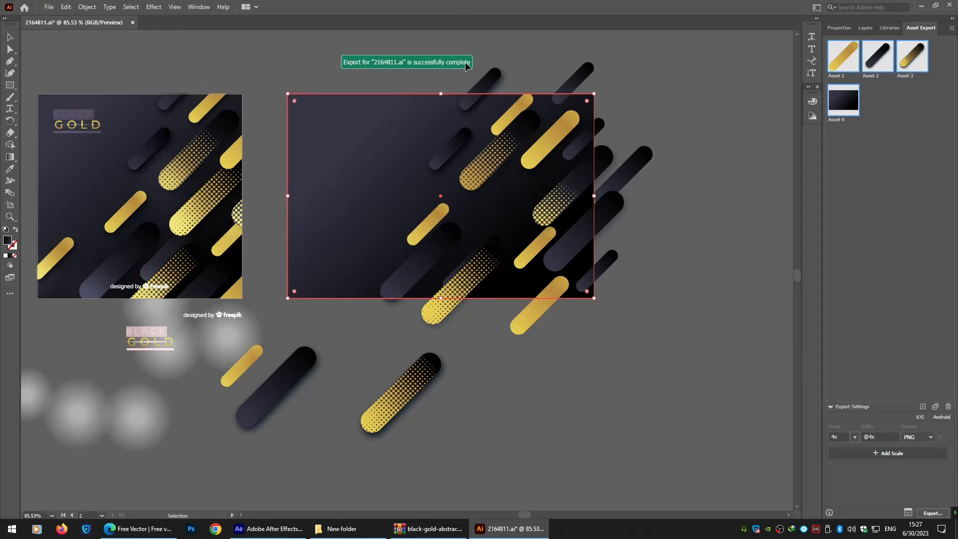
# Switch to File Explorer and open the 4x folder to check the exported PNG files
pyautogui.click(342, 529)
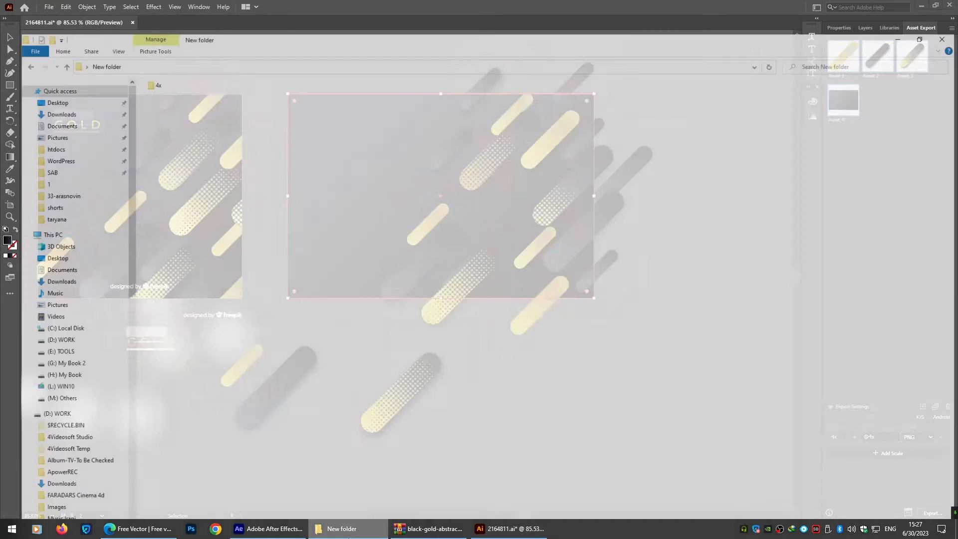
pyautogui.doubleClick(141, 52)
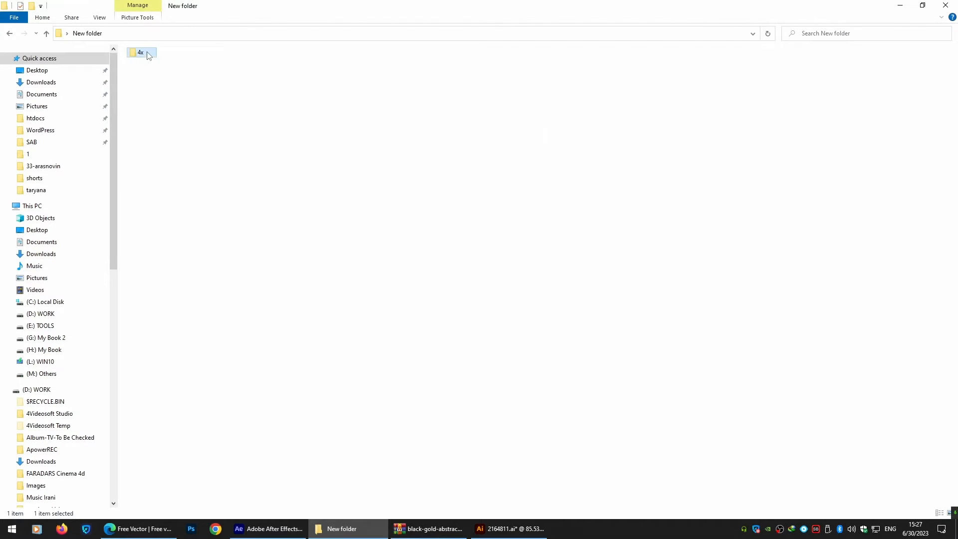
pyautogui.moveTo(132, 138); pyautogui.dragTo(344, 50)
pyautogui.click(336, 162)
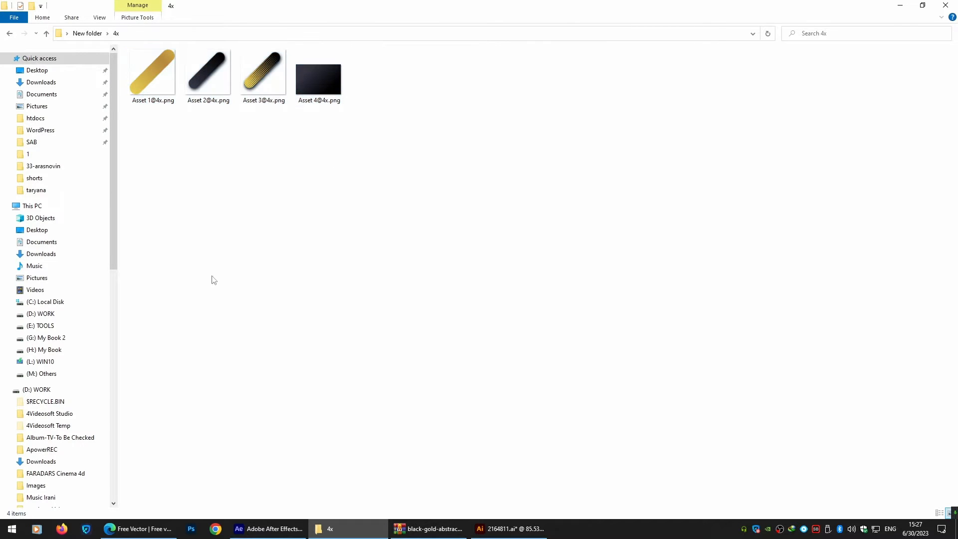
# Switch to After Effects and create a new 1920 x 1080 composition at 30 fps with the default name Comp 1
pyautogui.click(264, 528)
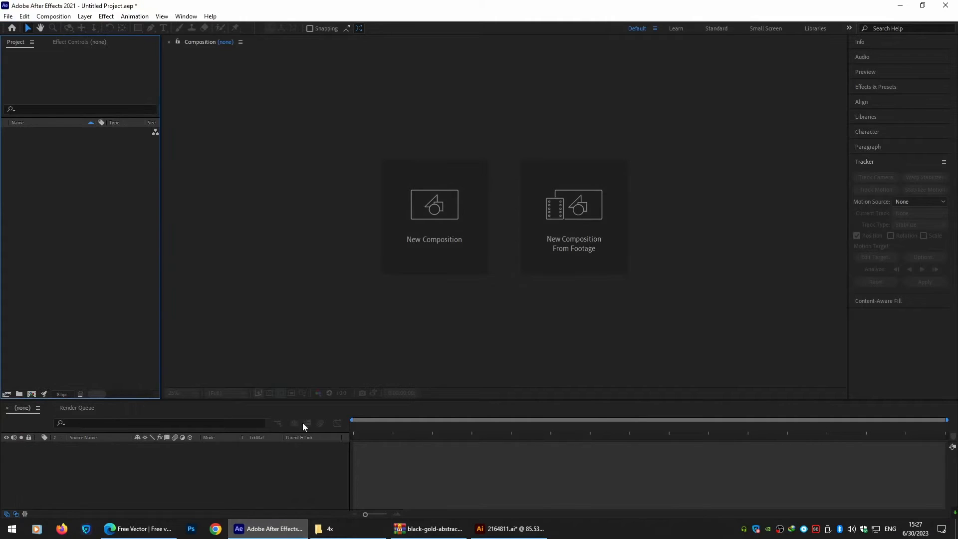
pyautogui.click(451, 187)
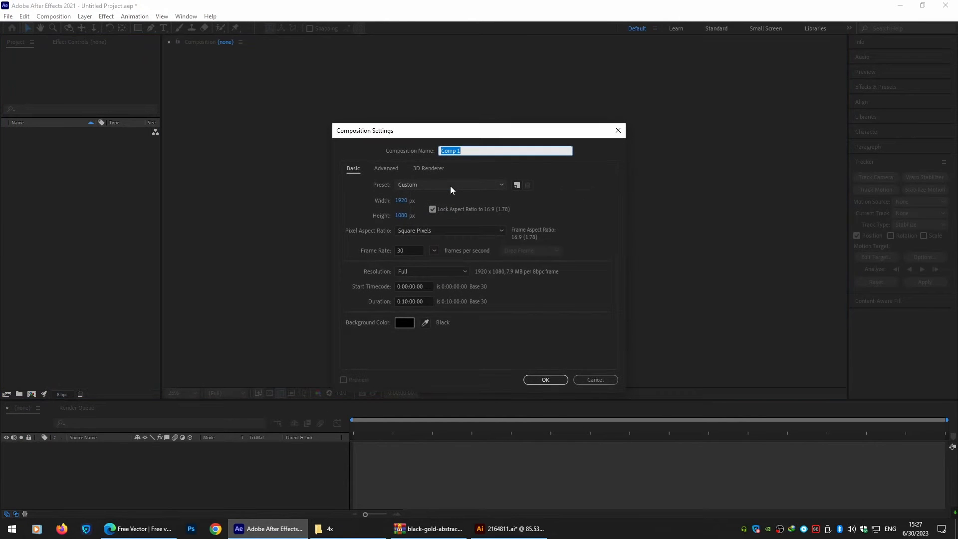
pyautogui.click(534, 381)
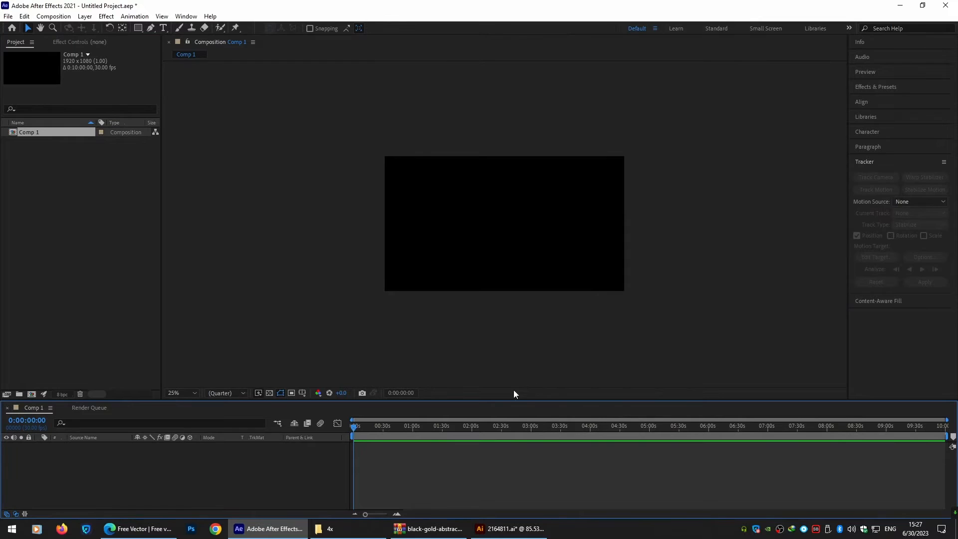
# Import the four PNG files Asset 1@4x to Asset 4@4x from the 4x folder as footage
pyautogui.rightClick(38, 172)
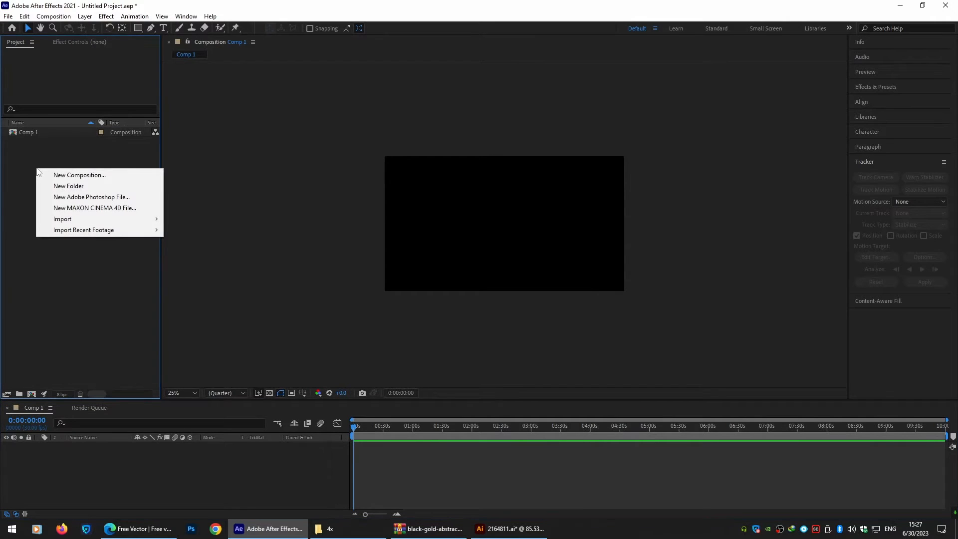
pyautogui.moveTo(48, 220)
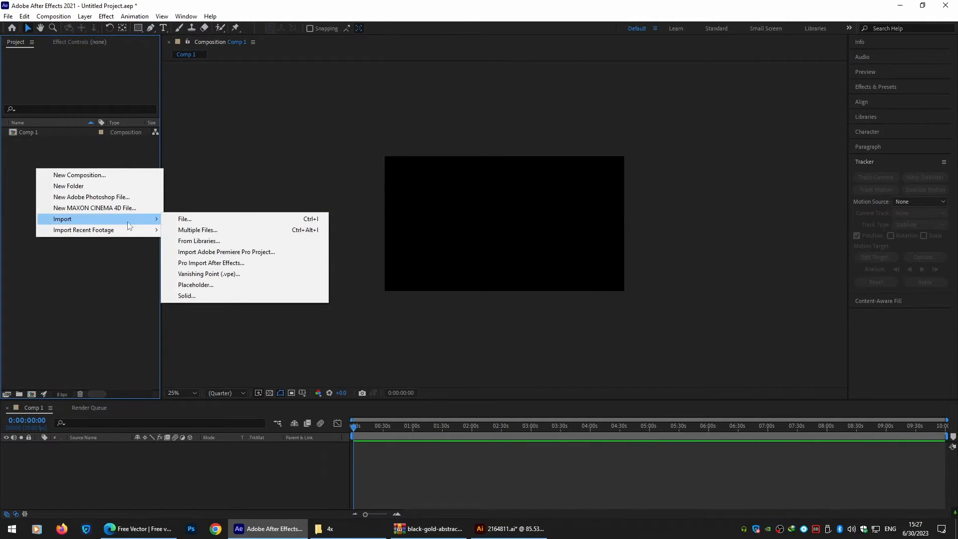
pyautogui.click(199, 220)
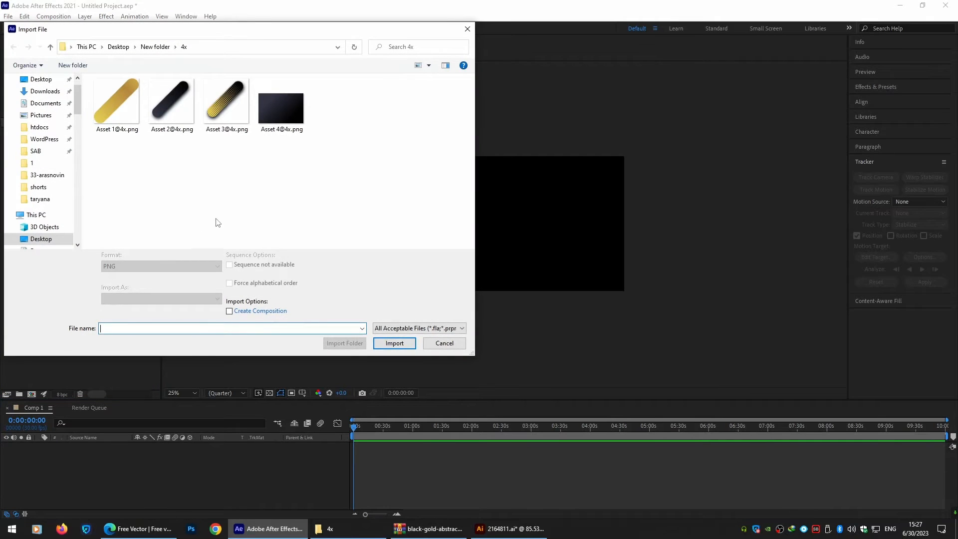
pyautogui.moveTo(325, 206); pyautogui.dragTo(98, 106)
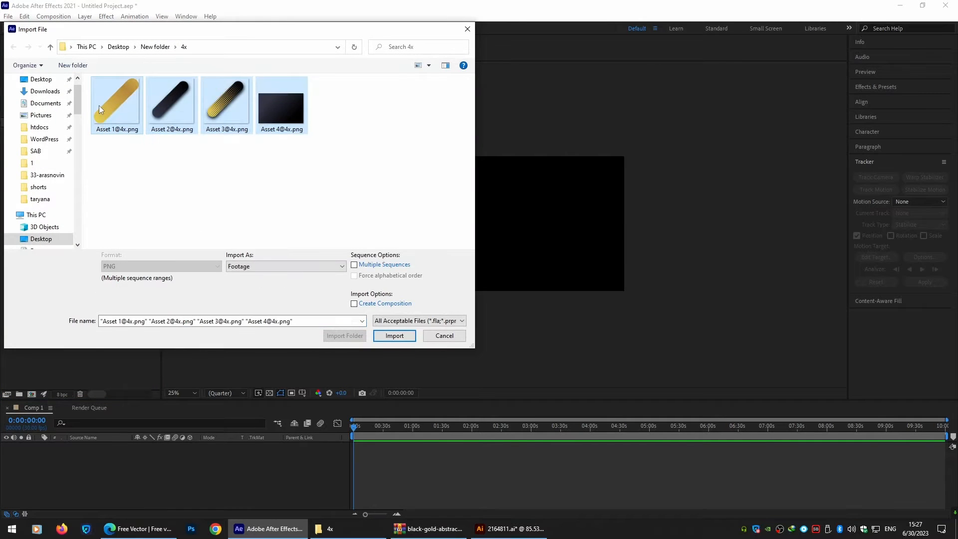
pyautogui.click(397, 335)
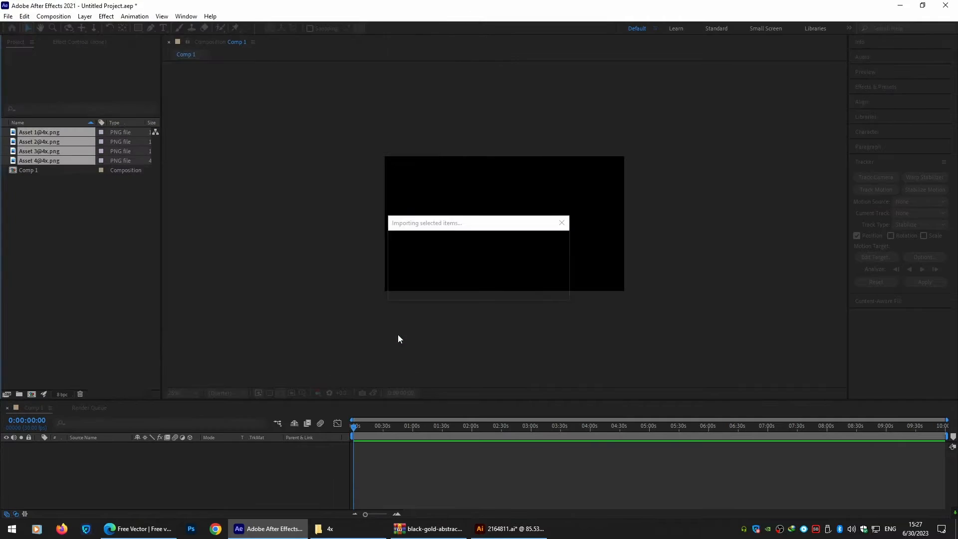
pyautogui.click(69, 218)
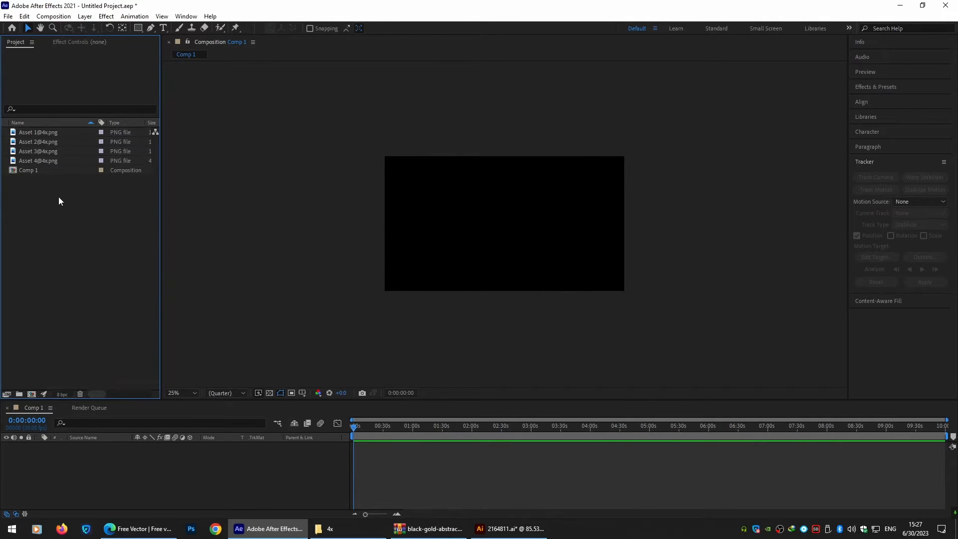
pyautogui.click(57, 161)
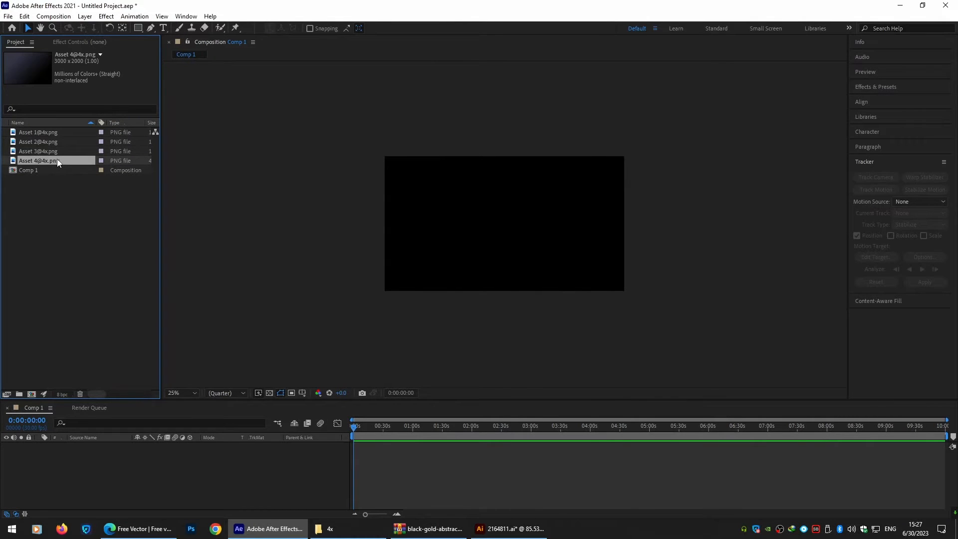
pyautogui.moveTo(40, 160); pyautogui.dragTo(492, 226)
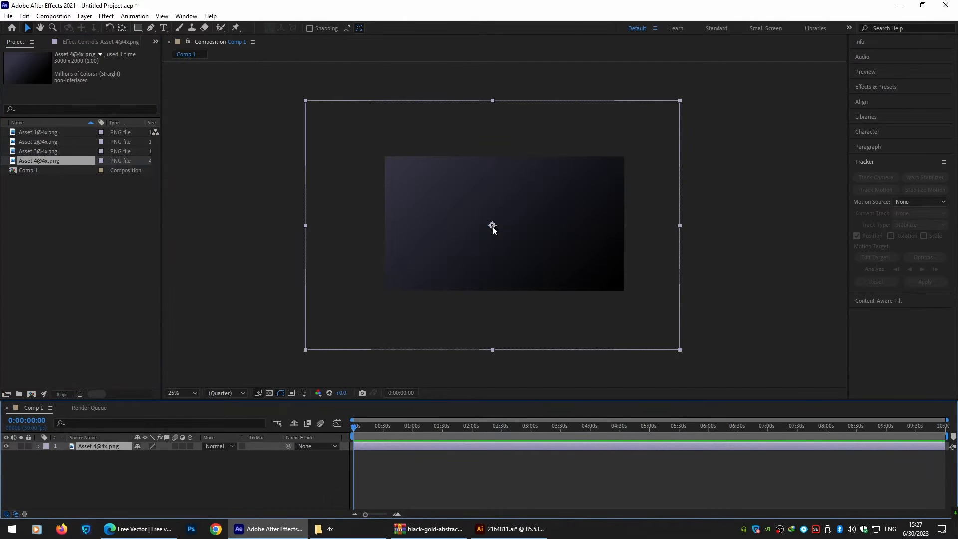
pyautogui.hotkey('ctrl', 'alt', 'shift', 'h')
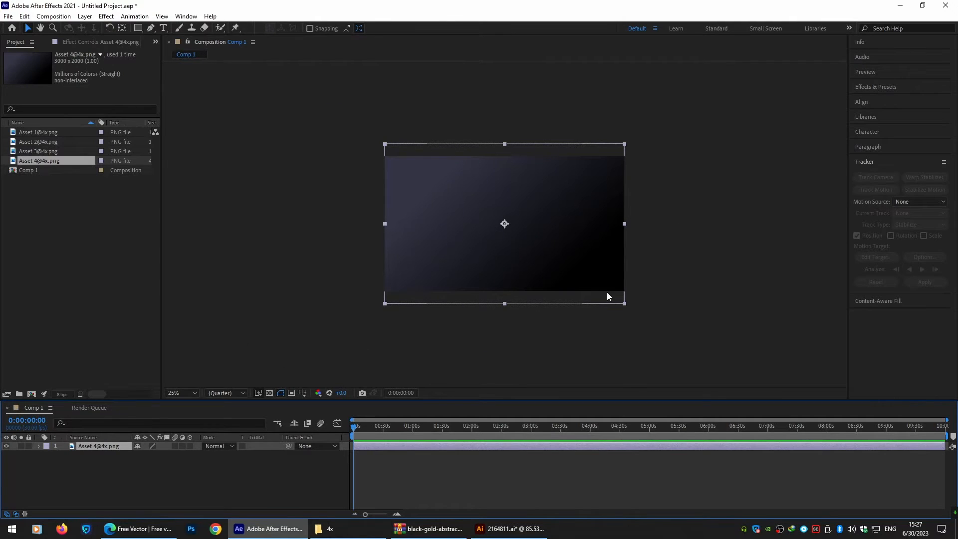
pyautogui.click(339, 315)
pyautogui.click(91, 445)
pyautogui.click(29, 446)
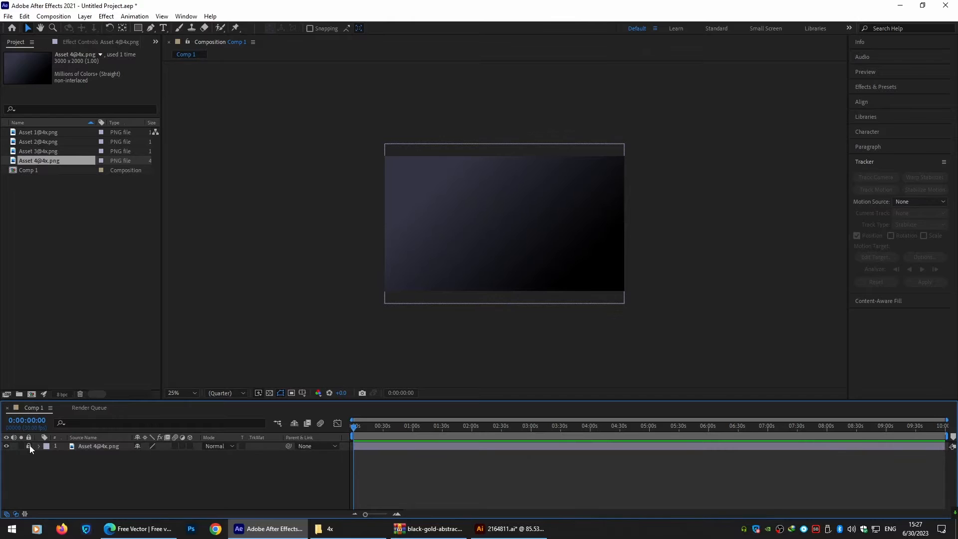
pyautogui.moveTo(392, 99); pyautogui.dragTo(615, 337)
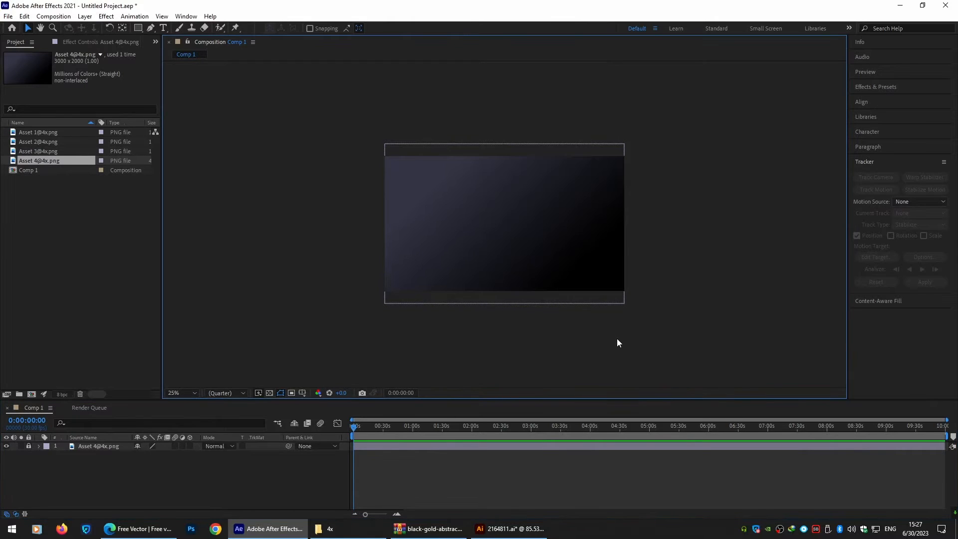
pyautogui.click(35, 133)
pyautogui.moveTo(34, 134); pyautogui.dragTo(496, 212)
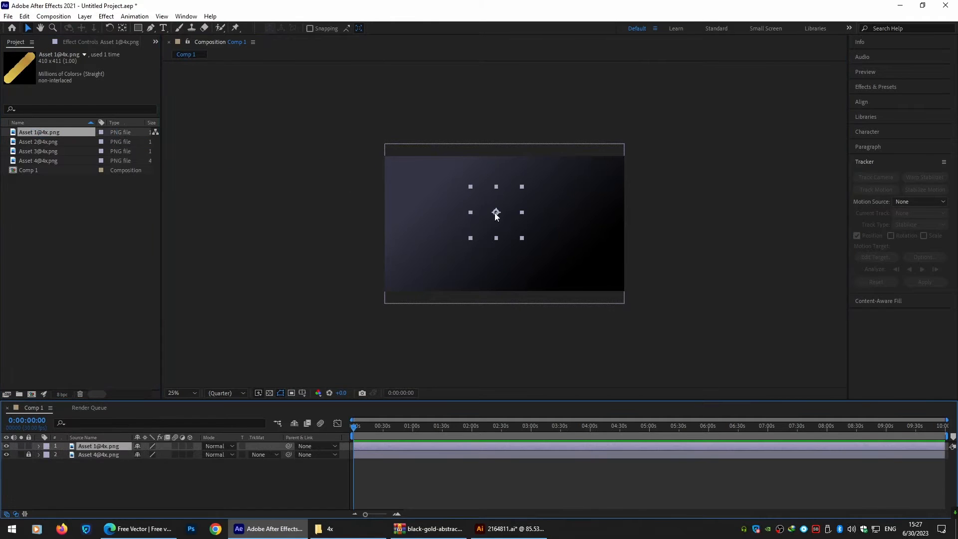
pyautogui.click(34, 142)
pyautogui.moveTo(28, 142); pyautogui.dragTo(566, 206)
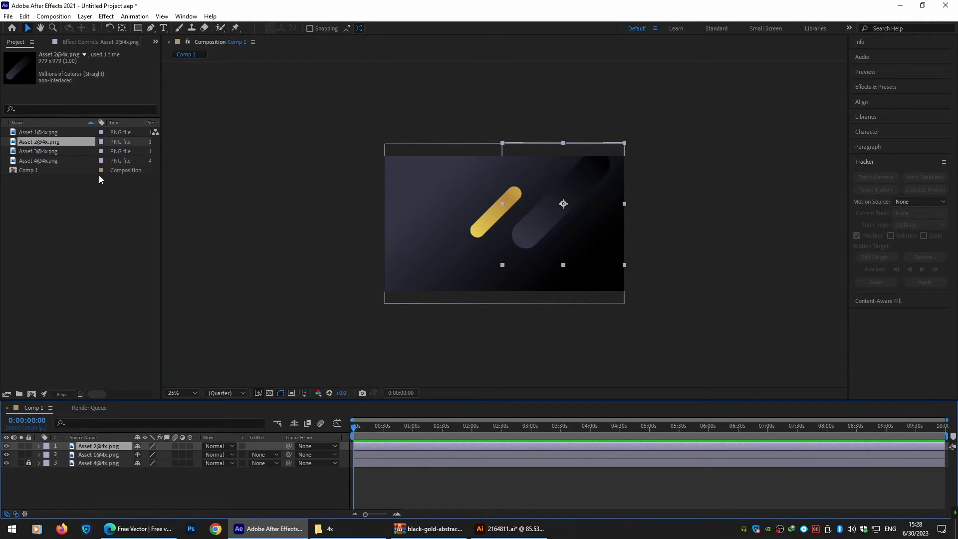
pyautogui.moveTo(30, 151); pyautogui.dragTo(448, 239)
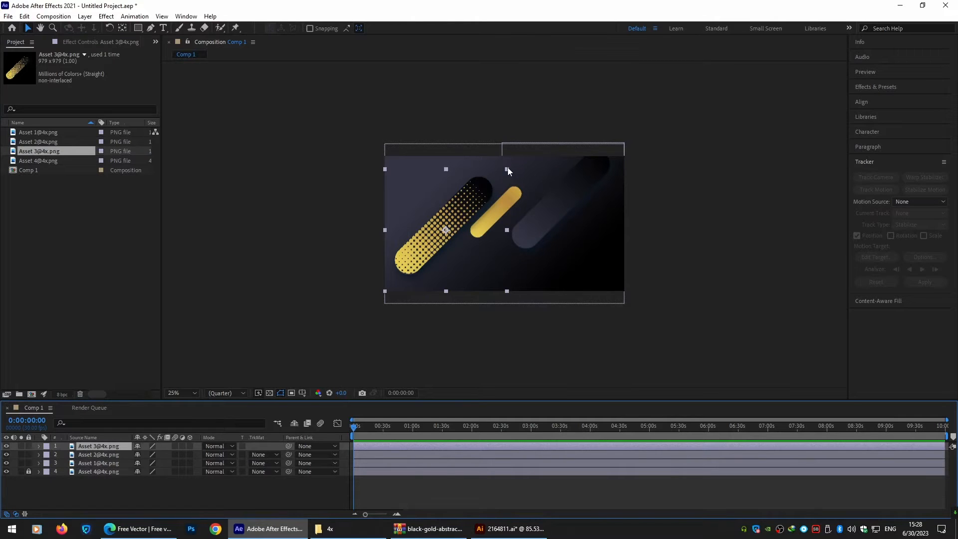
# Scale down the dotted bar and the dark bar, and move the dark bar between the dotted and gold bars
pyautogui.moveTo(507, 169); pyautogui.dragTo(473, 202)
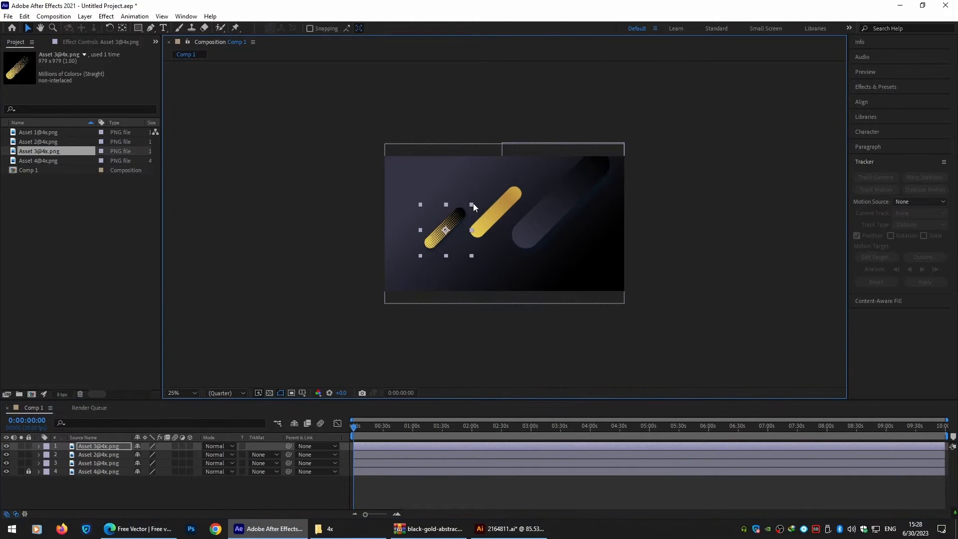
pyautogui.click(521, 194)
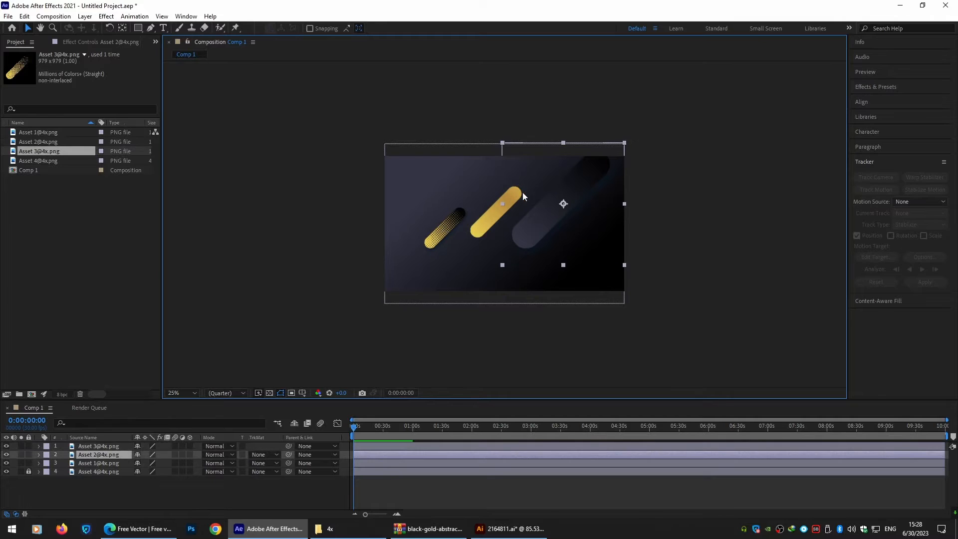
pyautogui.click(624, 143)
pyautogui.click(516, 247)
pyautogui.moveTo(503, 269); pyautogui.dragTo(451, 251)
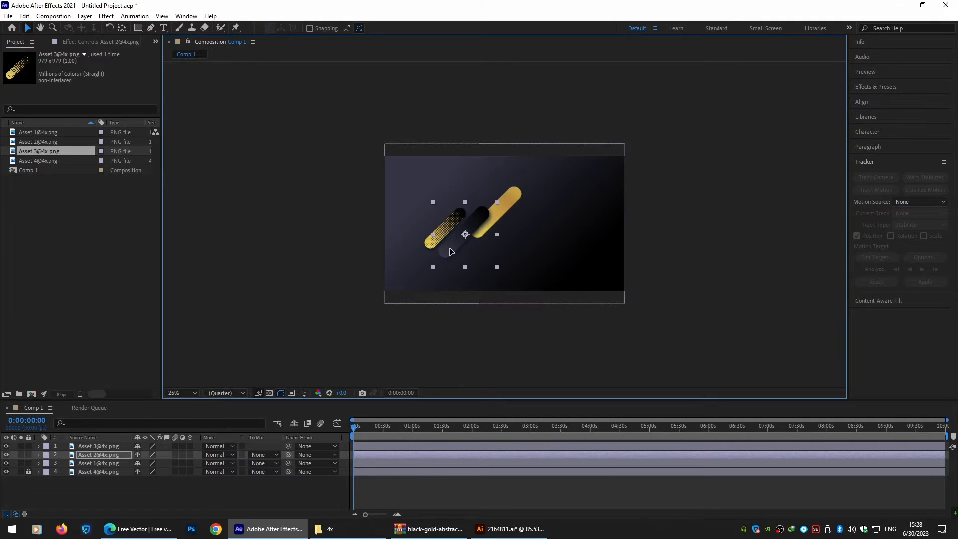
# Enlarge the gold bar slightly and move the dotted bar to the upper-right area of the composition
pyautogui.click(509, 202)
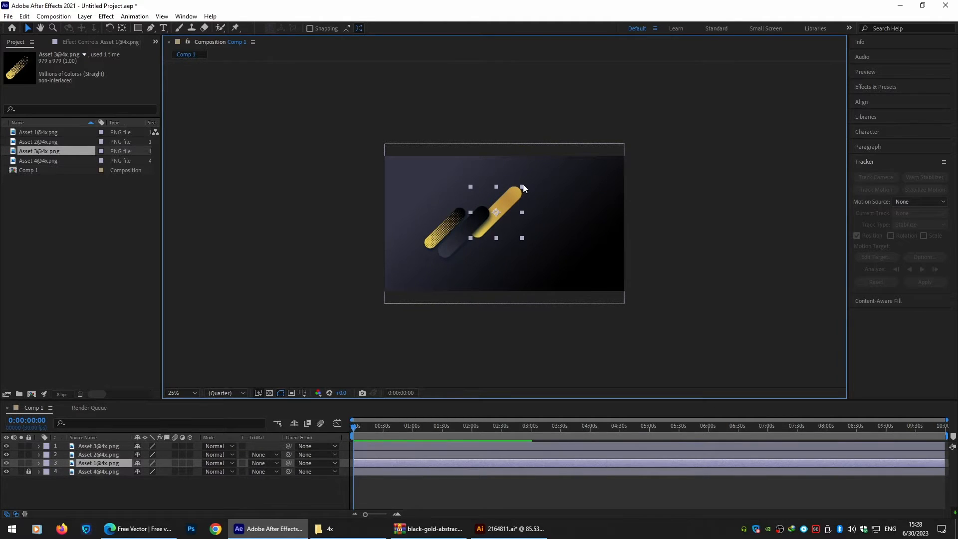
pyautogui.click(456, 239)
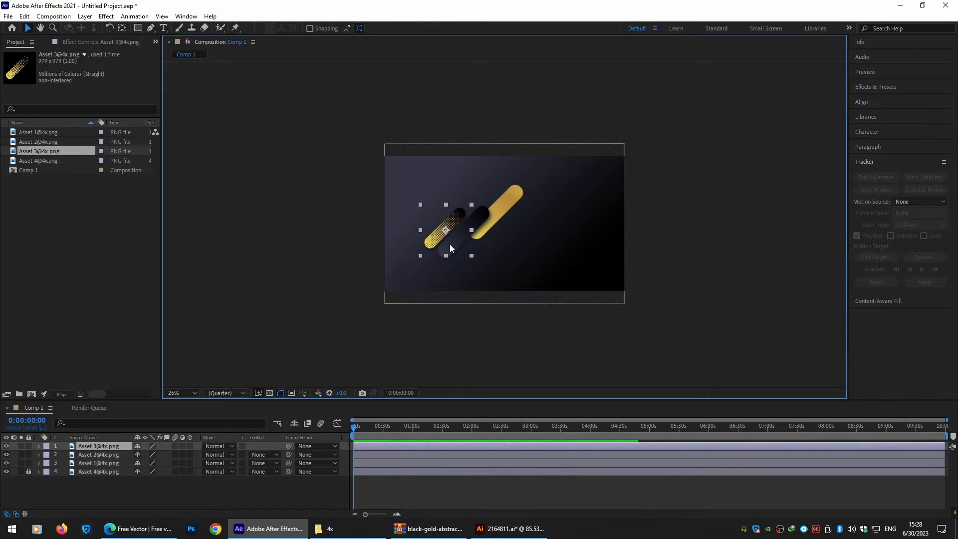
pyautogui.rightClick(451, 244)
pyautogui.click(337, 247)
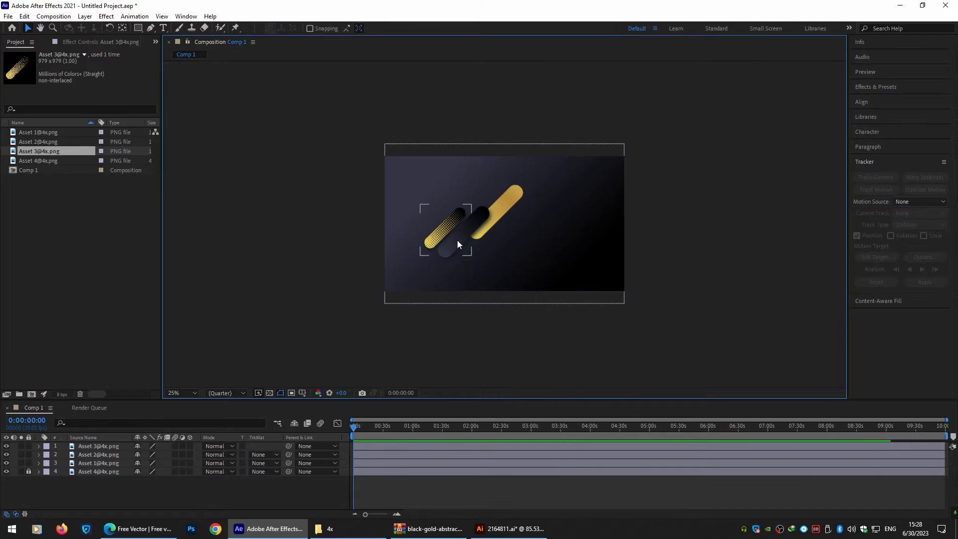
pyautogui.moveTo(438, 240); pyautogui.dragTo(555, 192)
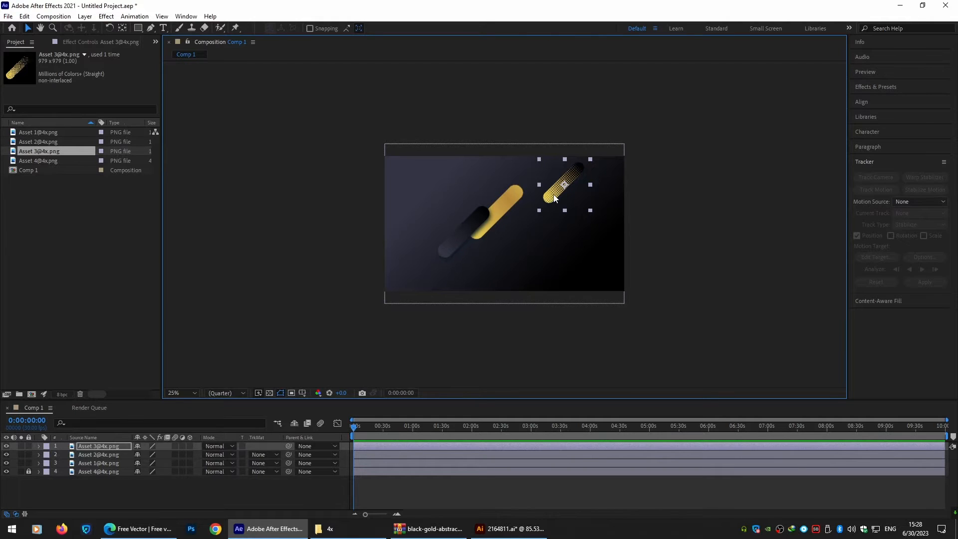
# Duplicate the dotted bar three times and stack the copies below the original on the composition's right side
pyautogui.hotkey('ctrl', 'd')
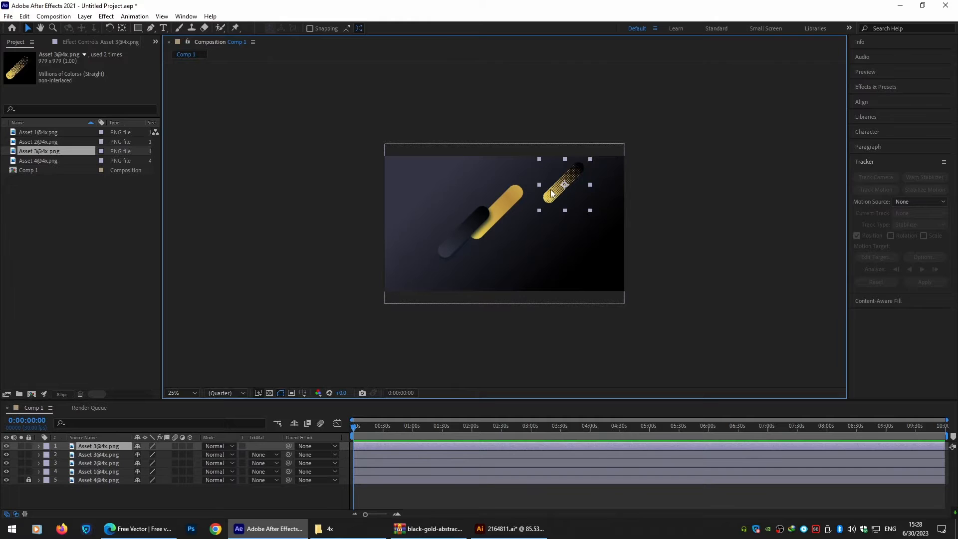
pyautogui.moveTo(553, 194); pyautogui.dragTo(551, 273)
pyautogui.hotkey('ctrl', 'd')
pyautogui.hotkey('ctrl', 'd')
# Duplicate the gold bar three times, placing one copy at its upper left and two below it
pyautogui.click(515, 210)
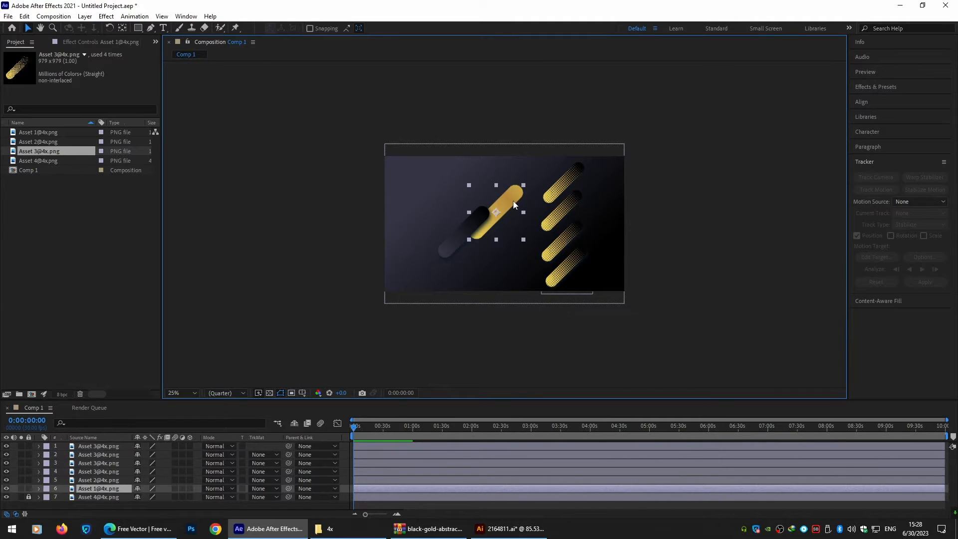
pyautogui.hotkey('ctrl', 'd')
pyautogui.moveTo(513, 201); pyautogui.dragTo(471, 170)
pyautogui.hotkey('ctrl', 'd')
pyautogui.hotkey('ctrl', 'd')
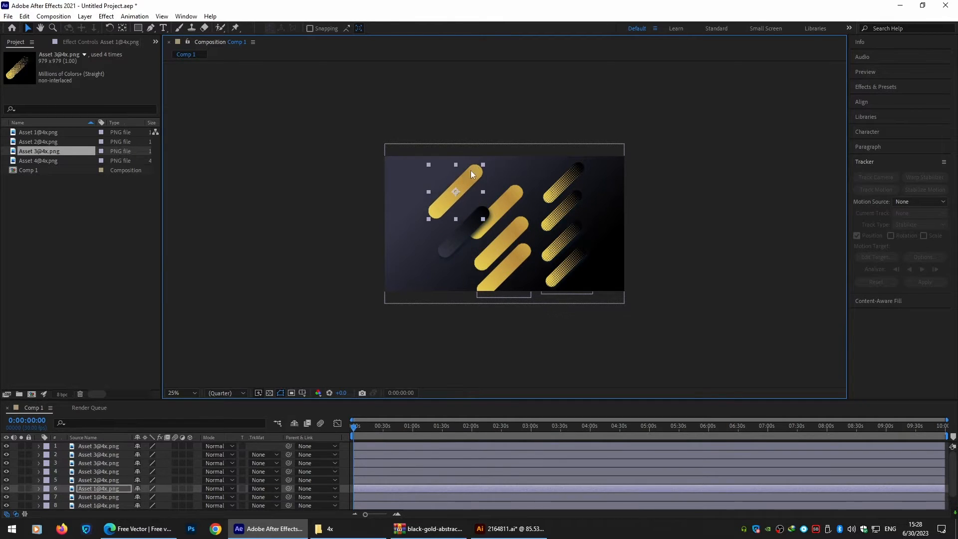
# Duplicate the dark bar four times, spreading three copies over the composition's lower-left area and one at the upper edge
pyautogui.click(458, 239)
pyautogui.hotkey('ctrl', 'd')
pyautogui.moveTo(458, 239); pyautogui.dragTo(406, 283)
pyautogui.click(480, 220)
pyautogui.hotkey('ctrl', 'd')
pyautogui.hotkey('ctrl', 'd')
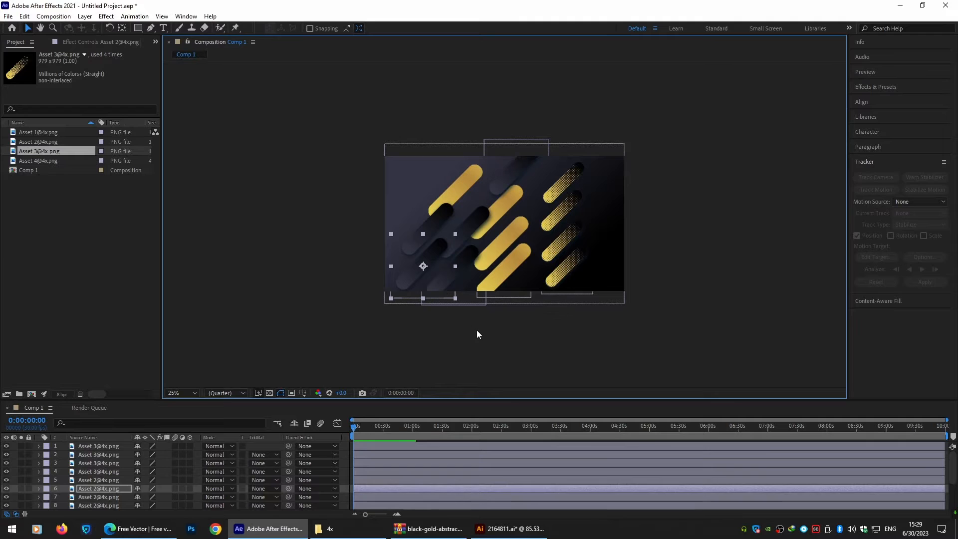
pyautogui.click(477, 330)
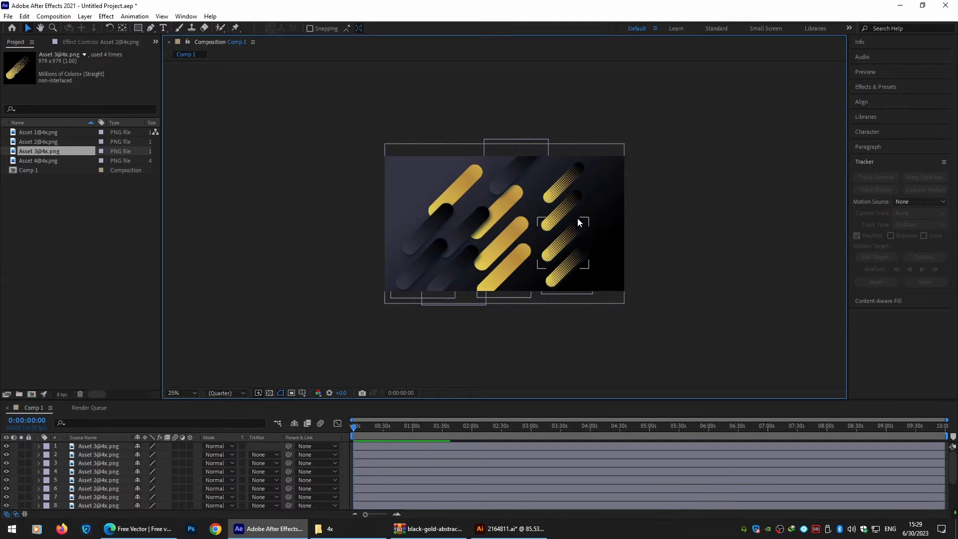
# Move the topmost dotted bar outside the composition's upper-right corner, at about 1997.5, -229.5, and keyframe its Position at 0:00:00:00
pyautogui.moveTo(568, 181); pyautogui.dragTo(637, 124)
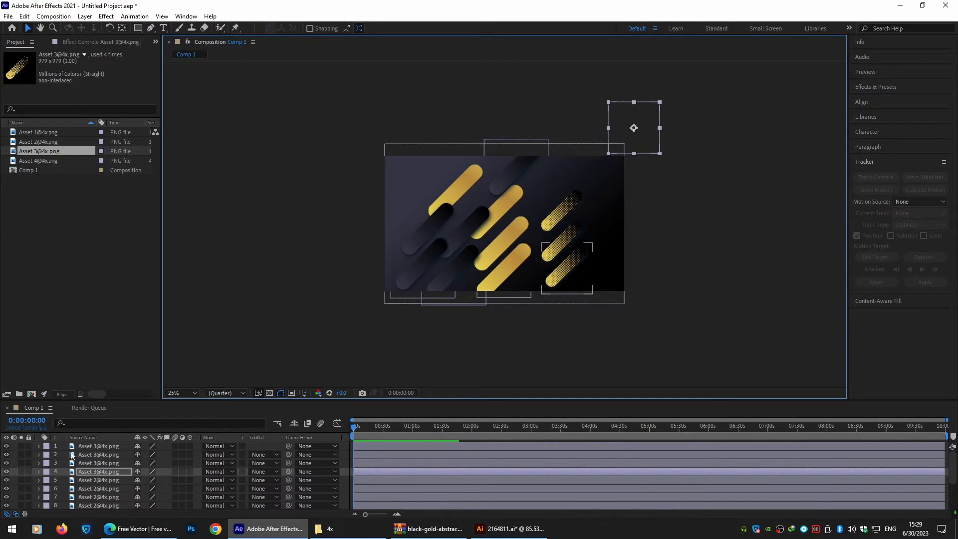
pyautogui.click(39, 472)
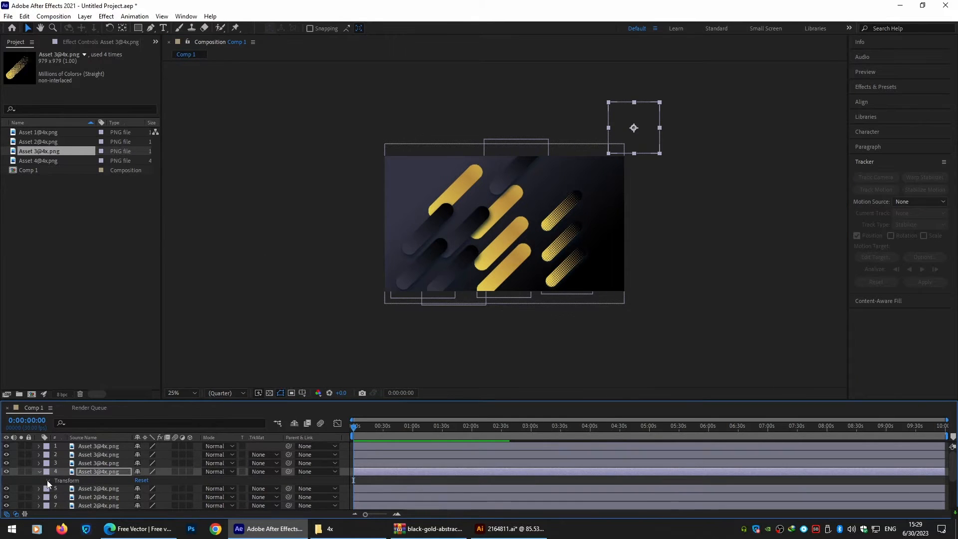
pyautogui.click(47, 480)
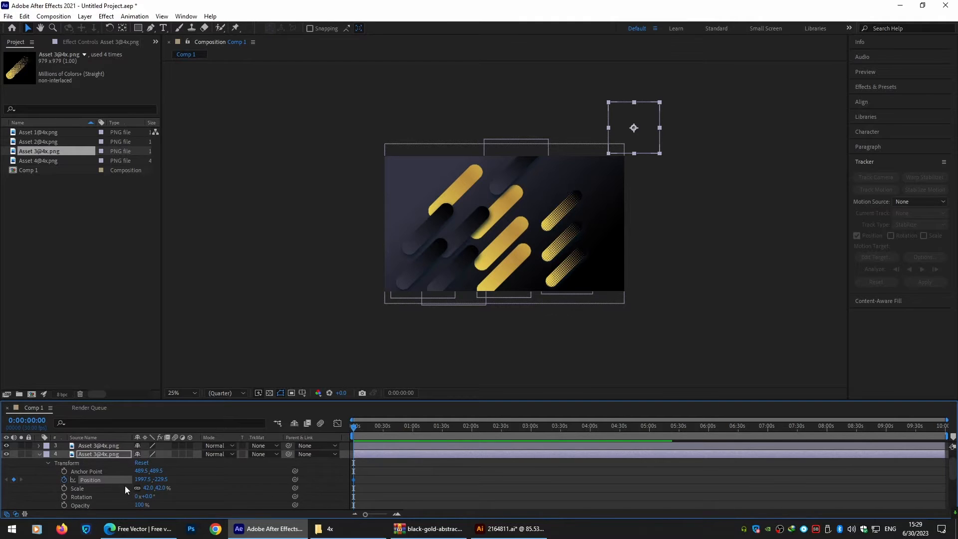
# At 0:00:01:29, move that dotted bar diagonally below the composition's lower-left area, at about 413.5, 1330.5, to keyframe its end position
pyautogui.click(397, 515)
pyautogui.click(397, 514)
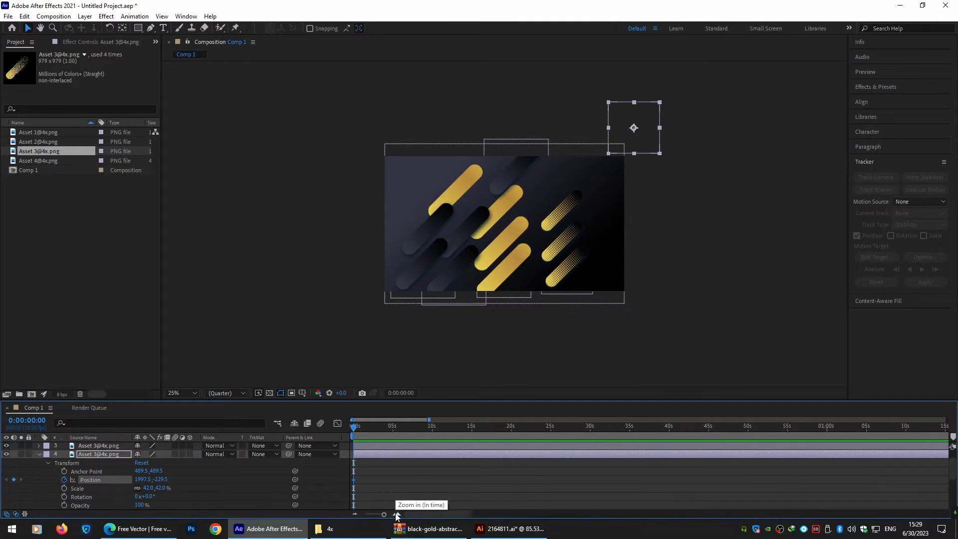
pyautogui.click(397, 514)
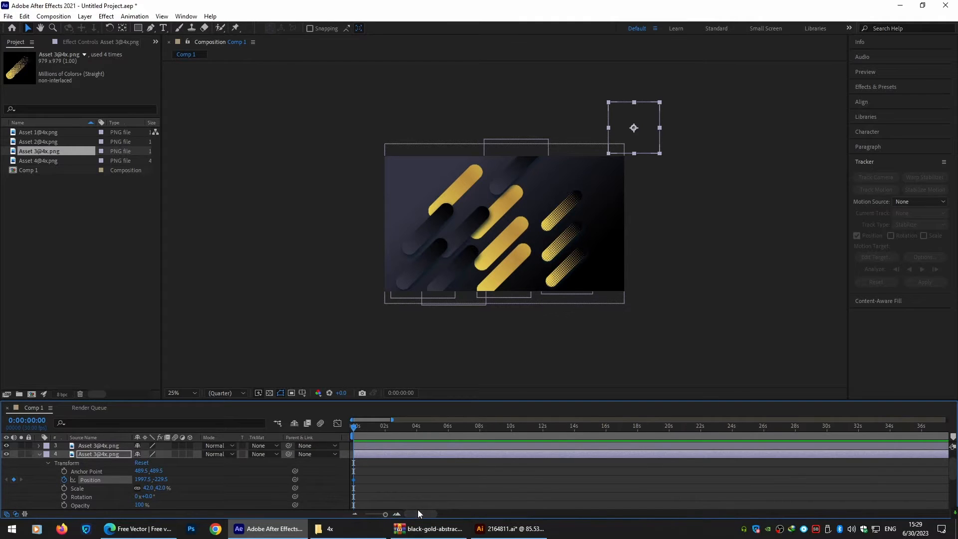
pyautogui.click(384, 428)
pyautogui.moveTo(632, 148); pyautogui.dragTo(437, 340)
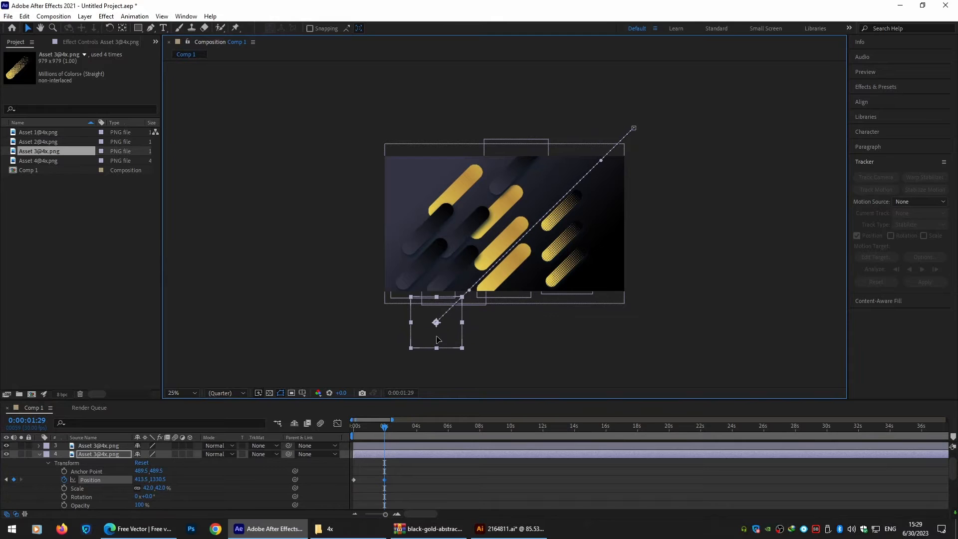
# Animate the next dotted bar's Position from about 1617.5, -157.5 at 0:00:00:00 to about 189.5, 1302.5 at 0:00:01:29
pyautogui.moveTo(387, 429); pyautogui.dragTo(353, 430)
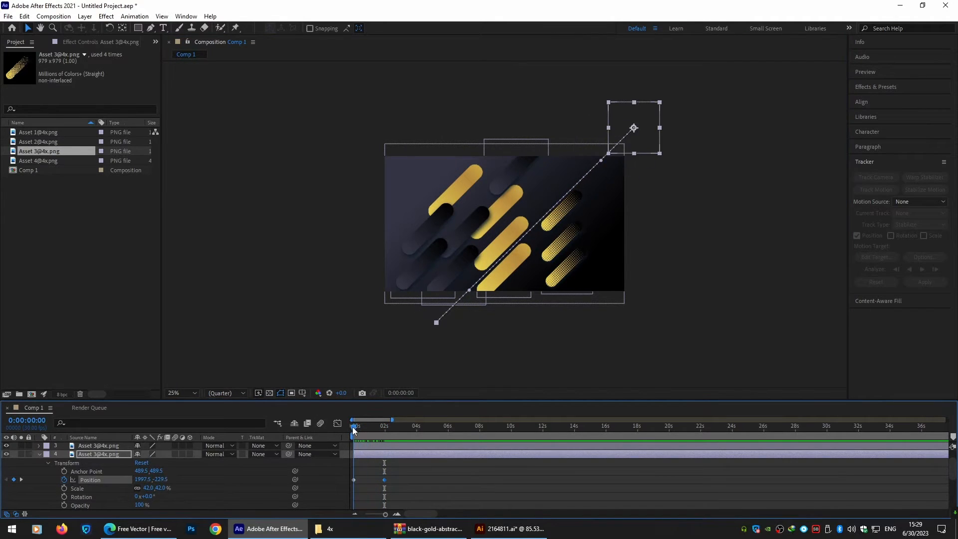
pyautogui.click(562, 220)
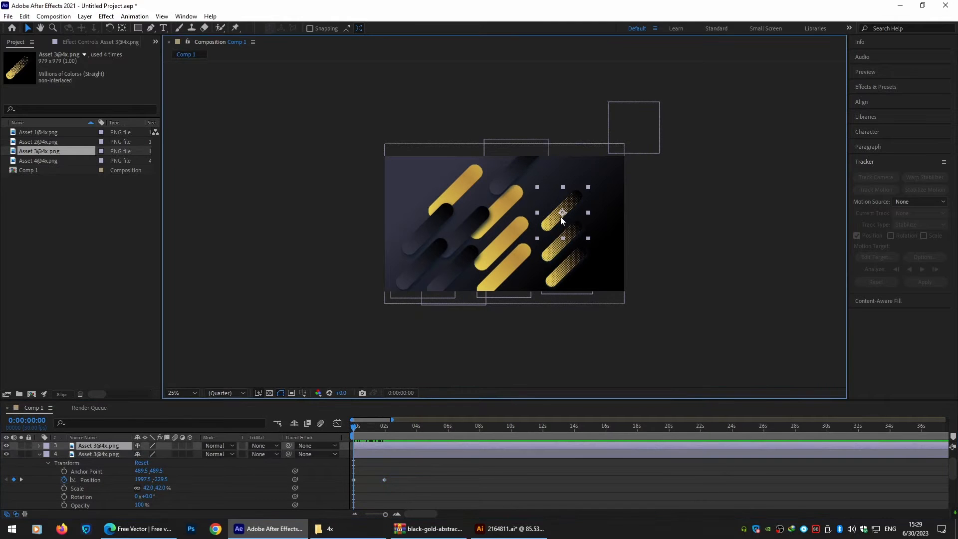
pyautogui.moveTo(556, 225); pyautogui.dragTo(580, 149)
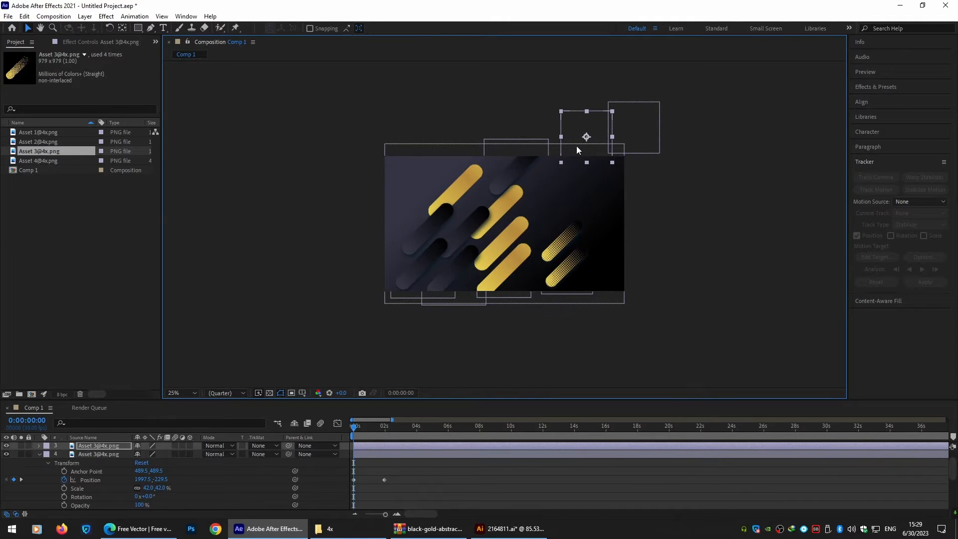
pyautogui.press('p')
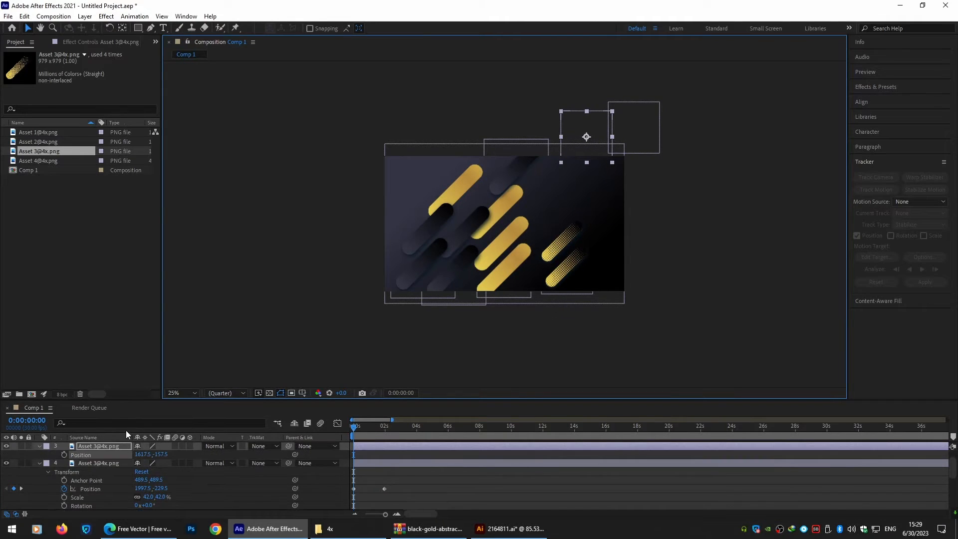
pyautogui.click(65, 454)
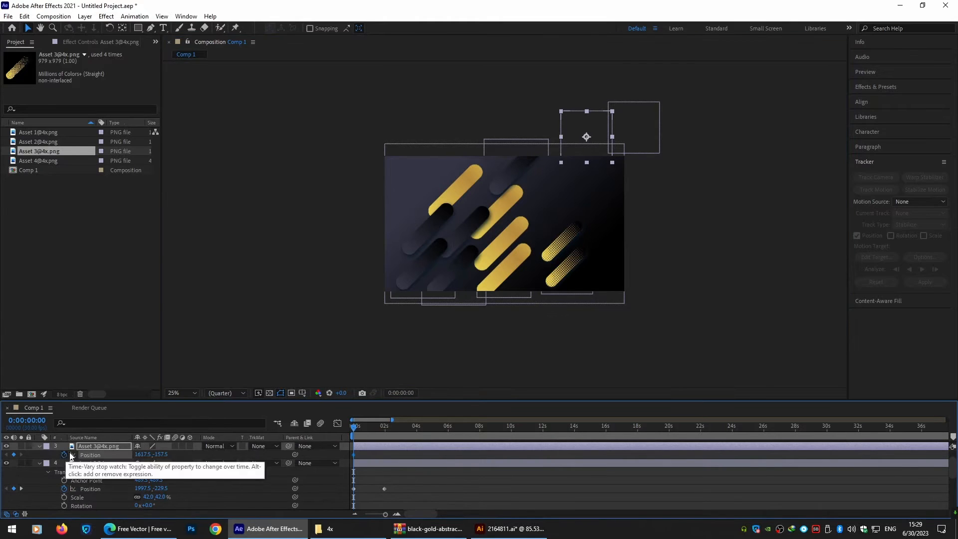
pyautogui.press('space')
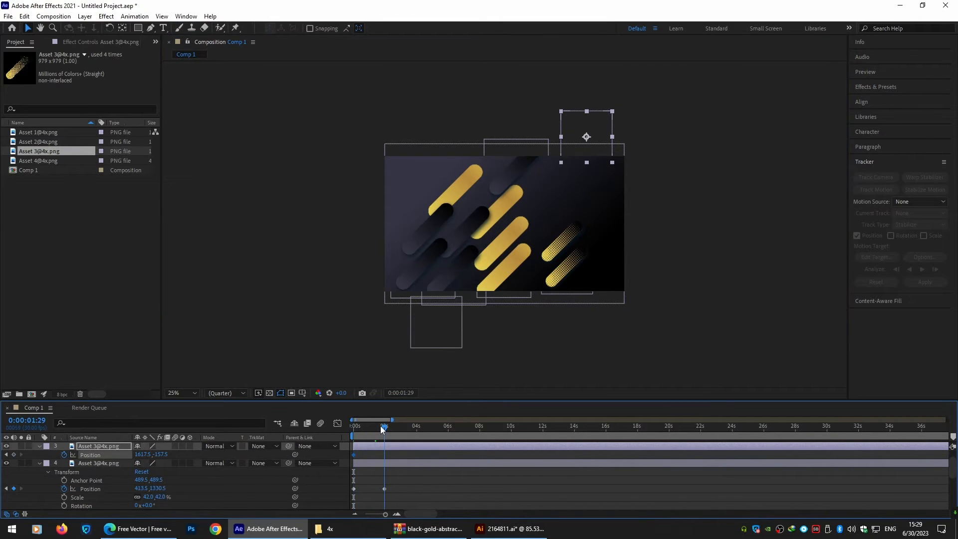
pyautogui.moveTo(573, 159)
pyautogui.mouseDown()
pyautogui.moveTo(486, 258)
pyautogui.moveTo(429, 288)
pyautogui.moveTo(395, 337)
pyautogui.mouseUp()
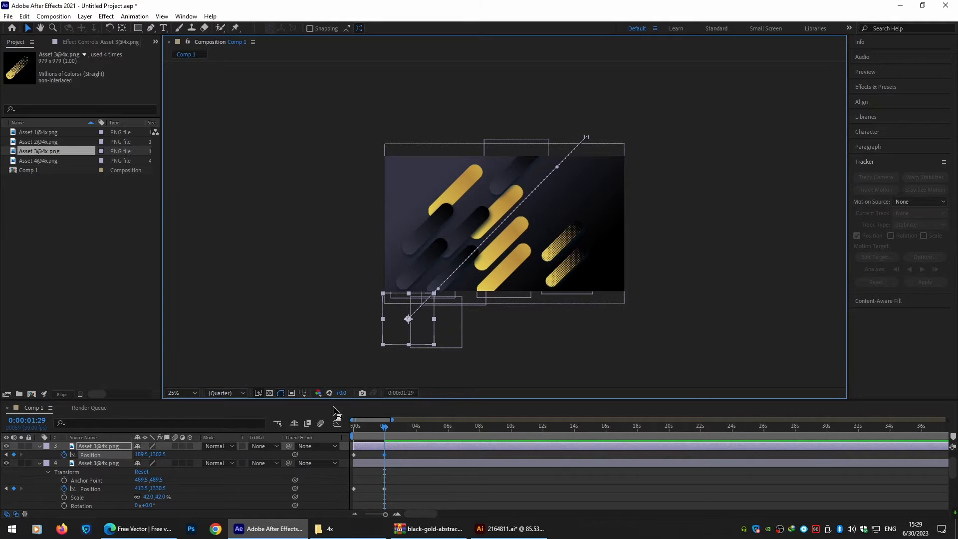
# Animate the upper of the two remaining dotted bars from about 1661.5, -169.5 at 0:00:00:00 to about 93.5, 1386.5 at 0:00:01:29
pyautogui.click(567, 246)
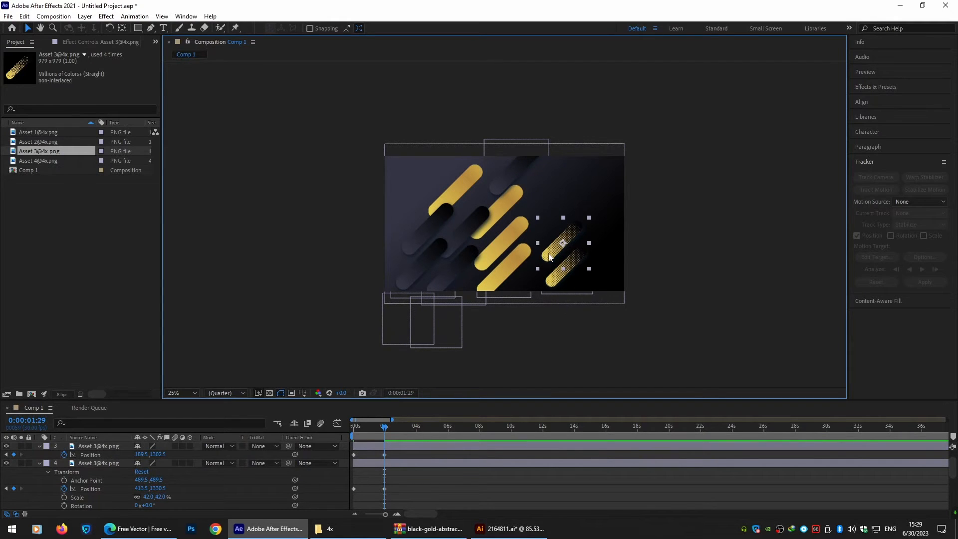
pyautogui.moveTo(556, 252); pyautogui.dragTo(585, 144)
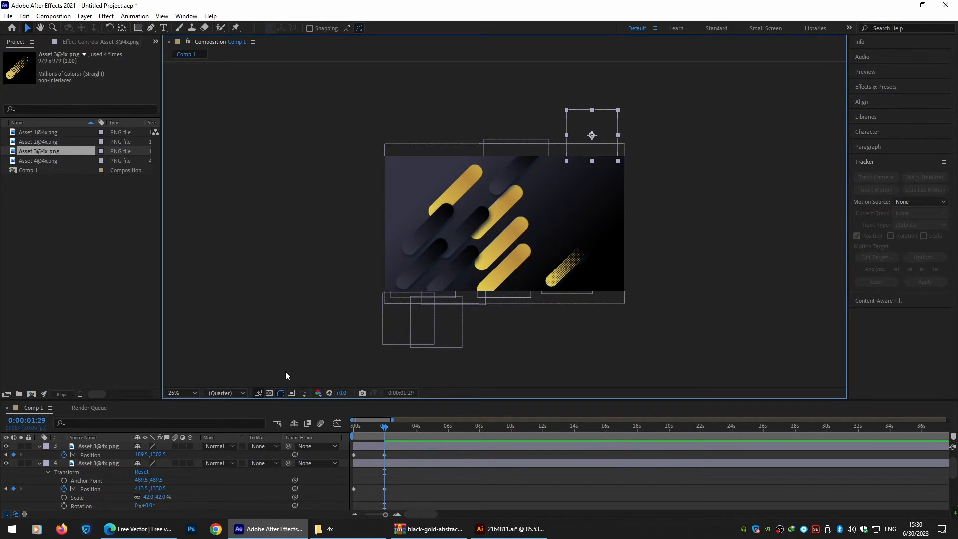
pyautogui.press('p')
pyautogui.click(65, 455)
pyautogui.moveTo(360, 426); pyautogui.dragTo(353, 426)
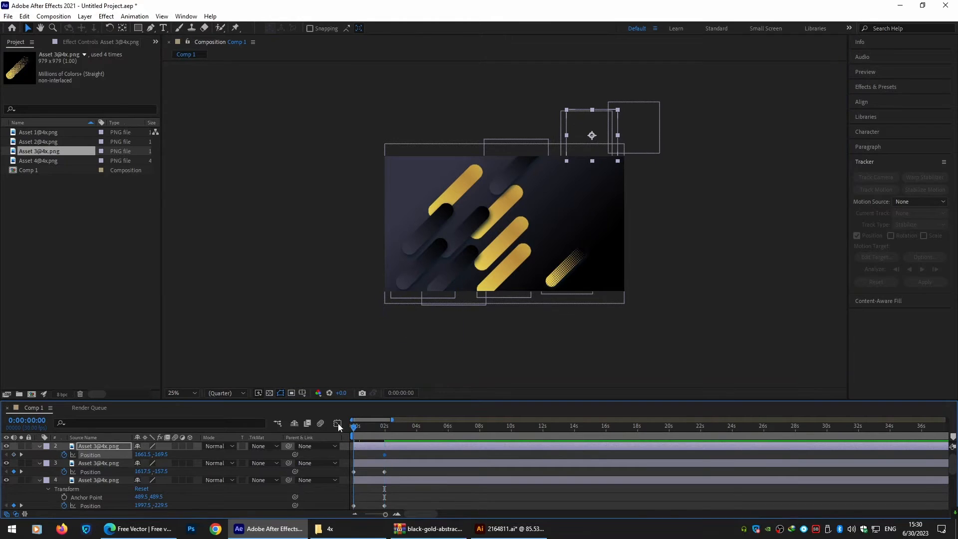
pyautogui.click(13, 455)
pyautogui.click(383, 427)
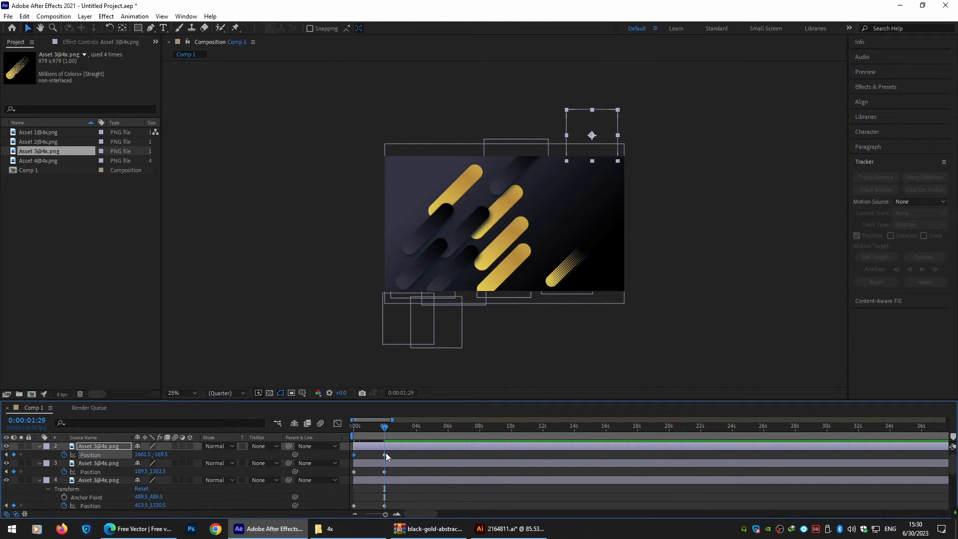
pyautogui.moveTo(613, 125); pyautogui.dragTo(418, 317)
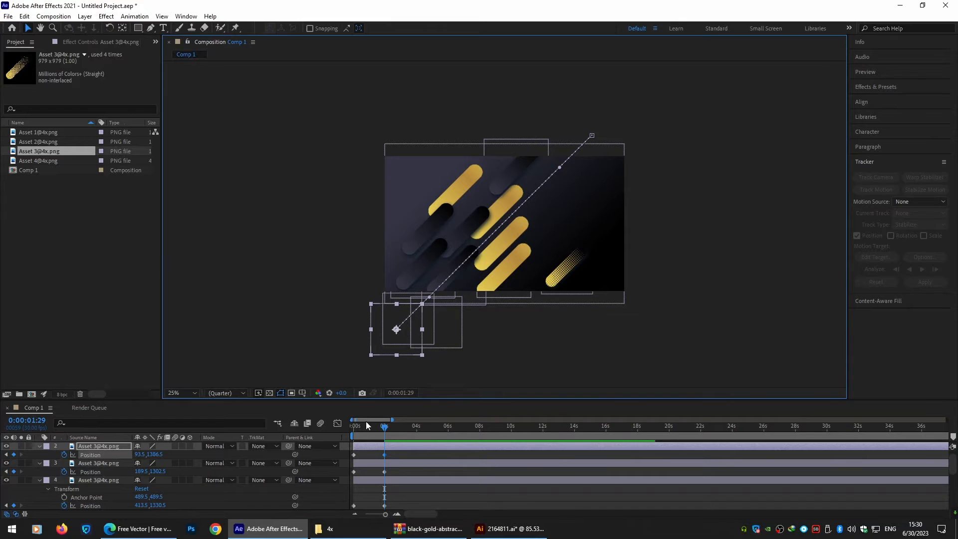
# Scrub through the first two seconds to check the diagonal motion and spacing of the three animated dotted bars
pyautogui.moveTo(366, 424)
pyautogui.mouseDown()
pyautogui.moveTo(354, 425)
pyautogui.moveTo(369, 427)
pyautogui.mouseUp()
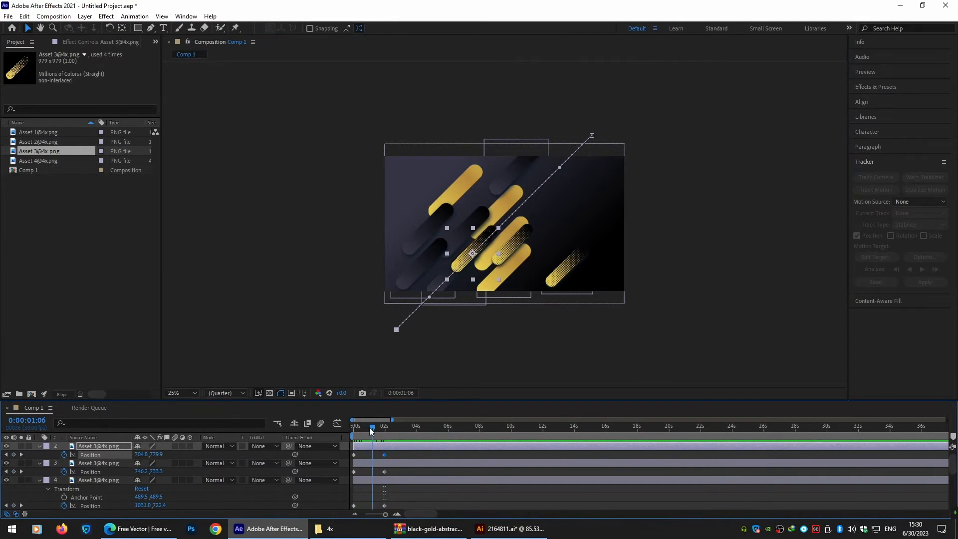
pyautogui.click(393, 479)
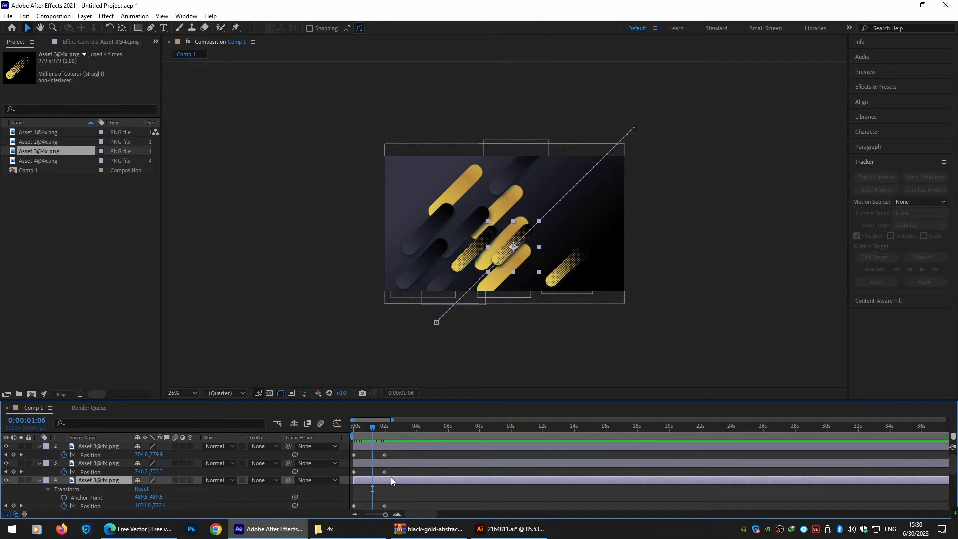
pyautogui.moveTo(372, 428); pyautogui.dragTo(368, 427)
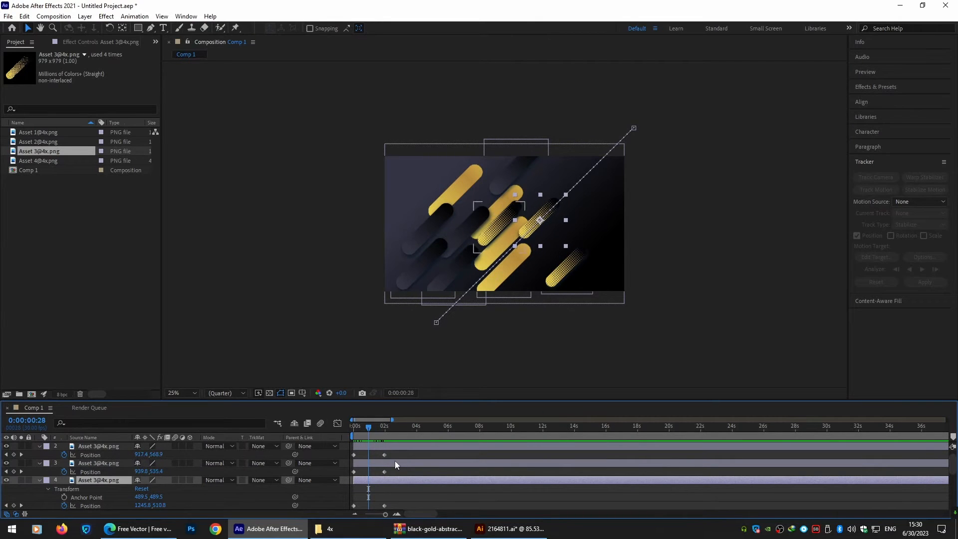
pyautogui.moveTo(551, 215); pyautogui.dragTo(559, 220)
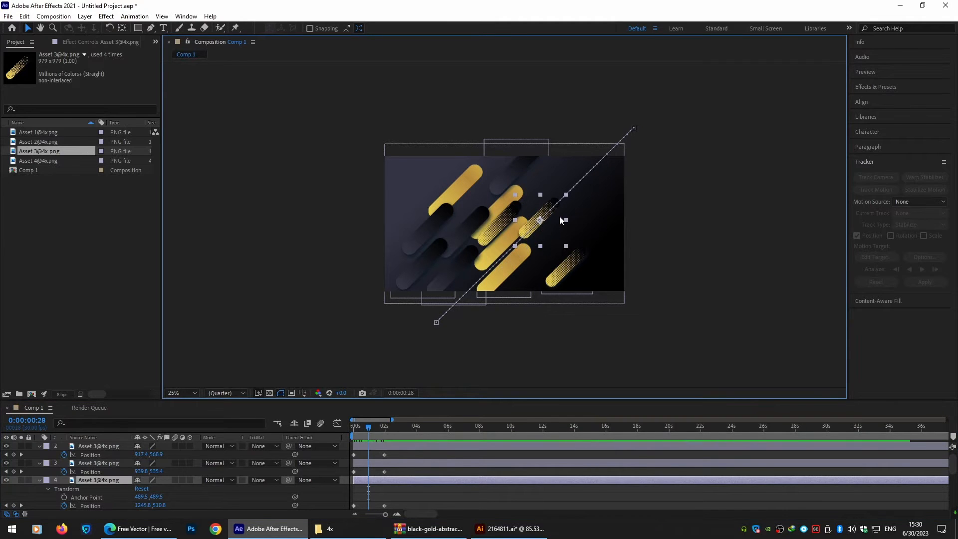
pyautogui.hotkey('ctrl', 'z')
# Animate the last dotted bar's Position from about 2105.5, -25.5 at 0:00:00:00 to about 797.5, 1362.5 at 0:00:01:29, and scrub through the motion
pyautogui.scroll(-3, 464, 475)
pyautogui.scroll(-3, 464, 476)
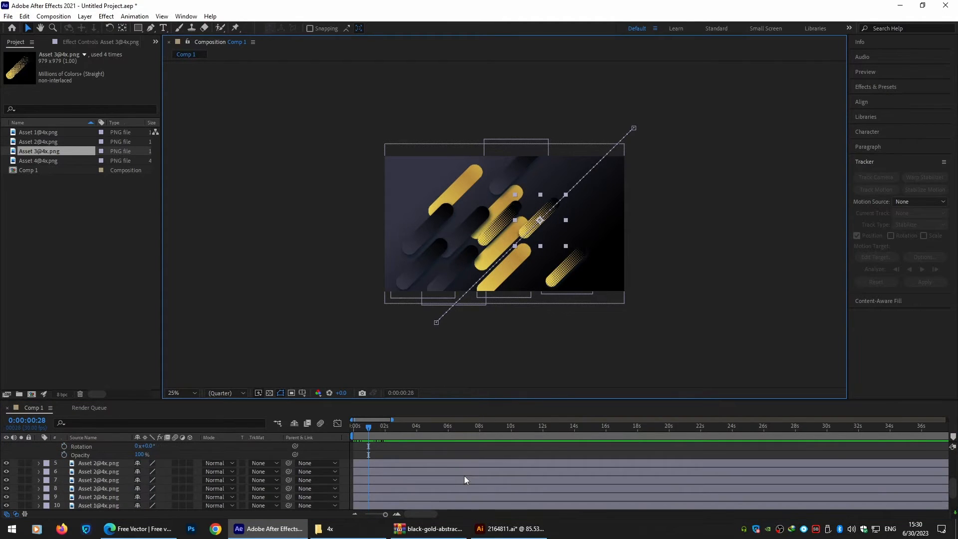
pyautogui.click(558, 285)
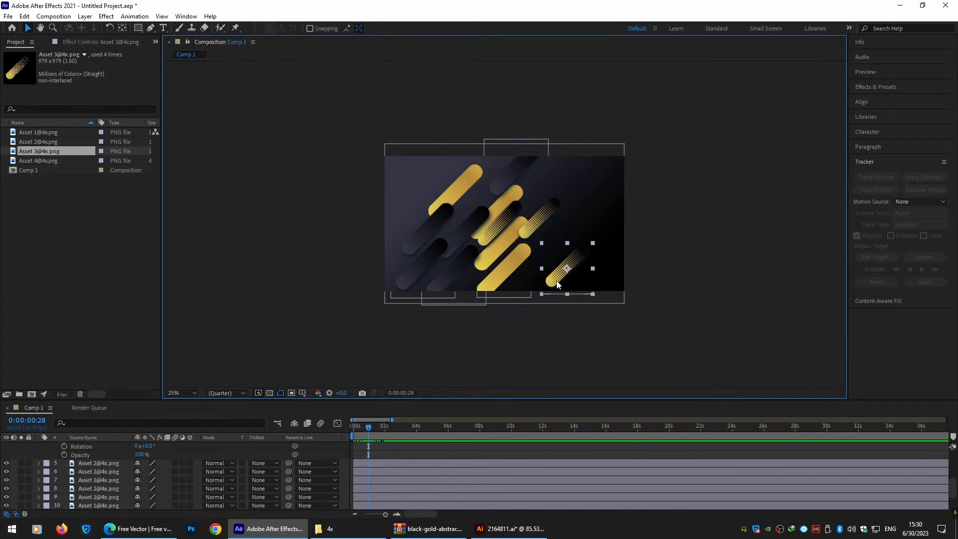
pyautogui.moveTo(558, 284); pyautogui.dragTo(637, 168)
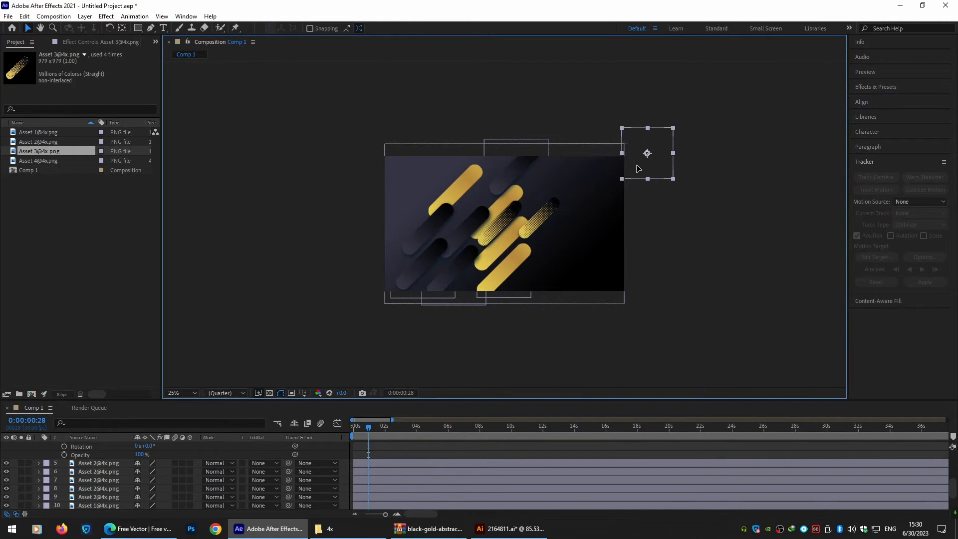
pyautogui.press('p')
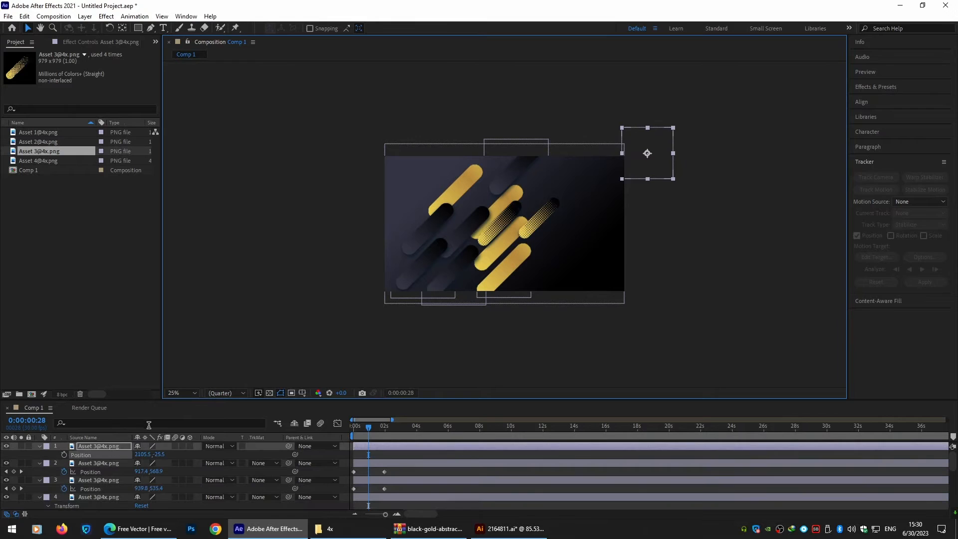
pyautogui.moveTo(367, 430); pyautogui.dragTo(343, 434)
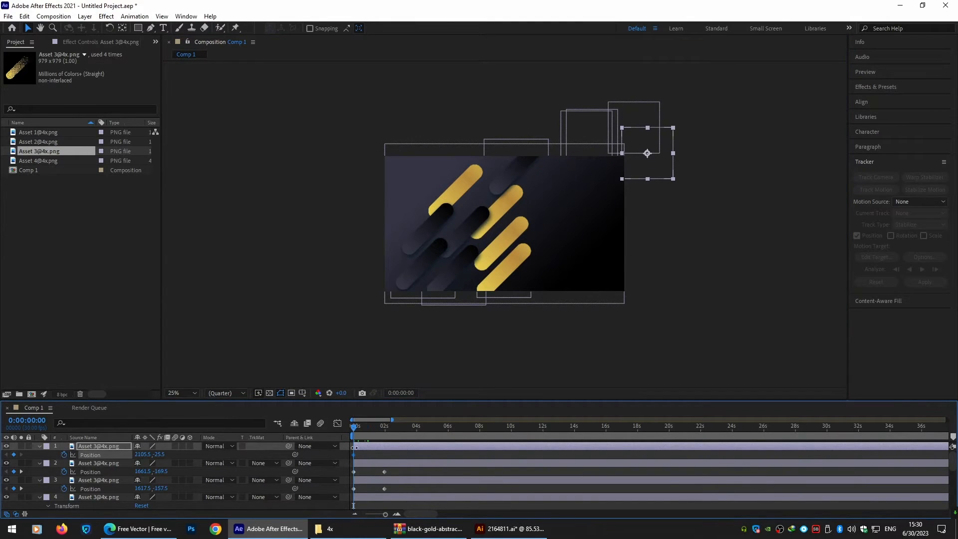
pyautogui.moveTo(377, 425); pyautogui.dragTo(384, 427)
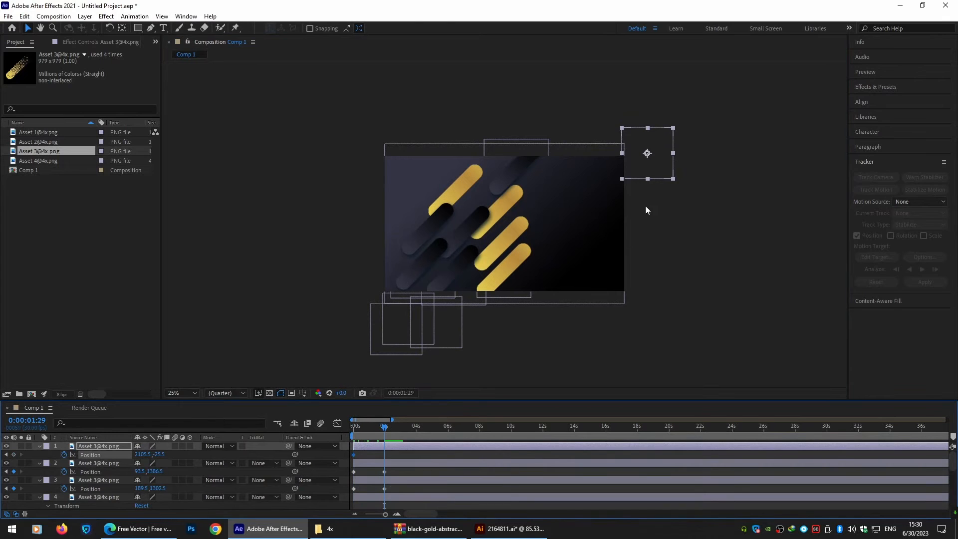
pyautogui.moveTo(654, 173); pyautogui.dragTo(492, 346)
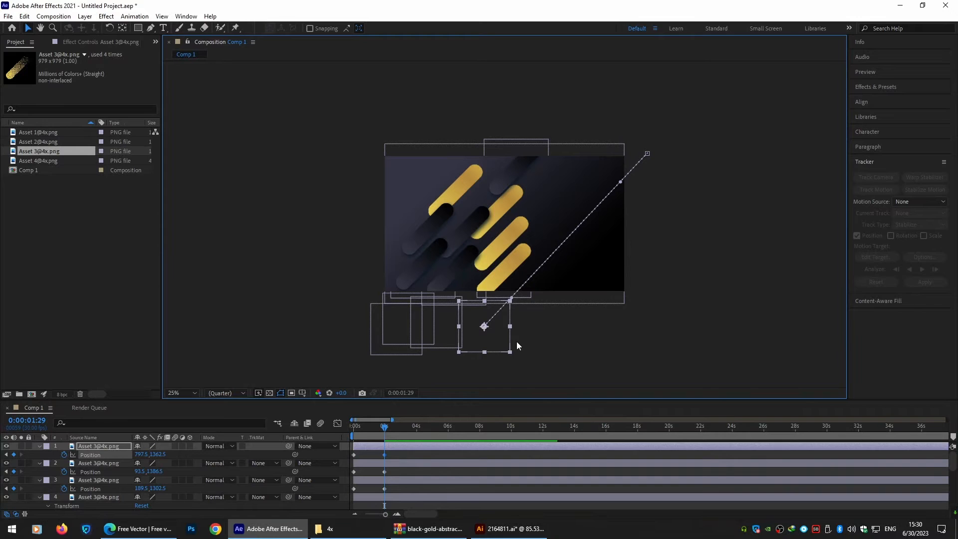
pyautogui.moveTo(384, 427)
pyautogui.mouseDown()
pyautogui.moveTo(348, 429)
pyautogui.moveTo(372, 425)
pyautogui.mouseUp()
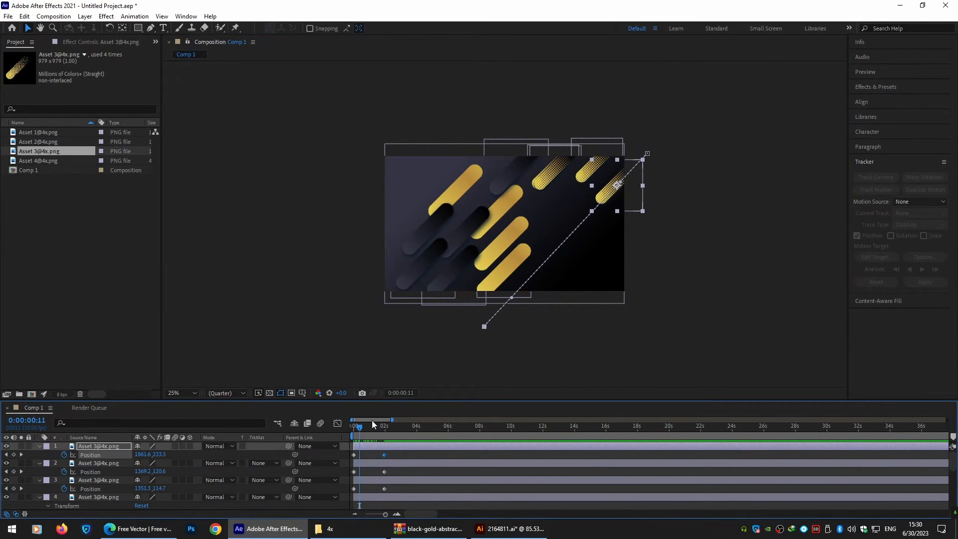
# Shift both ends of the layer 2 dotted bar's motion path to the right, with the start at about 2553.5, 110.5, keeping it diagonal
pyautogui.click(542, 185)
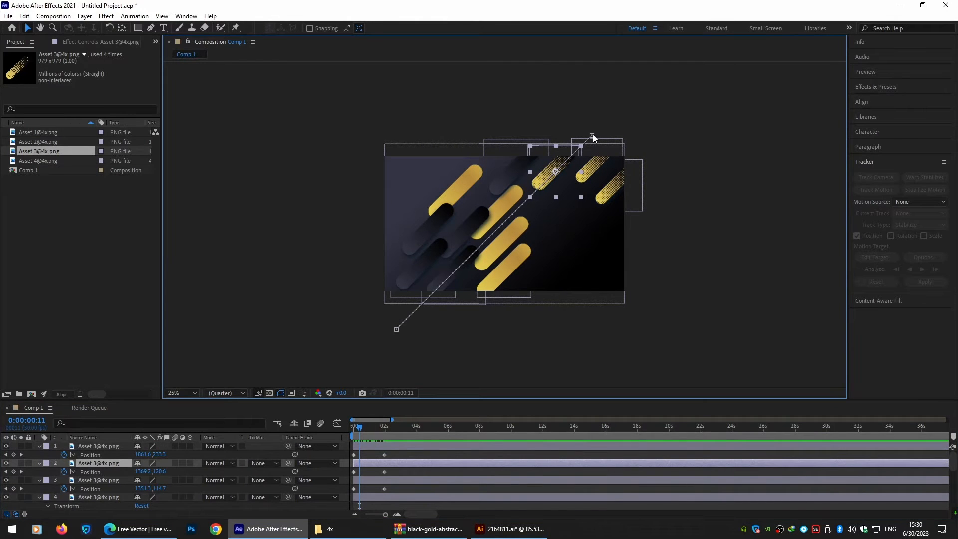
pyautogui.moveTo(594, 138); pyautogui.dragTo(703, 172)
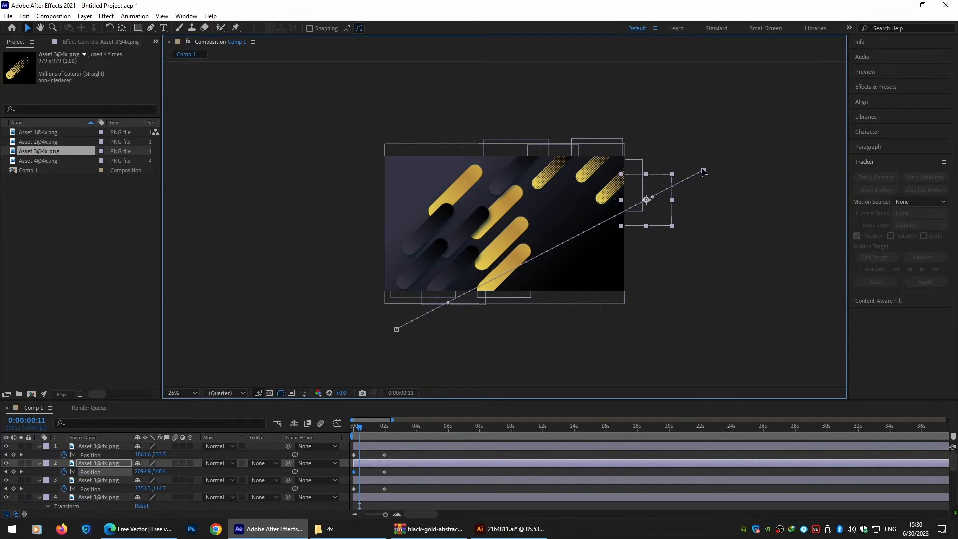
pyautogui.moveTo(397, 331); pyautogui.dragTo(519, 359)
# Animate the lowest gold bar's Position from about 572, 1336 at 0:00:00:00 to about 2136, -256 at 0:00:01:28
pyautogui.moveTo(366, 425)
pyautogui.mouseDown()
pyautogui.moveTo(355, 428)
pyautogui.moveTo(390, 433)
pyautogui.moveTo(352, 432)
pyautogui.mouseUp()
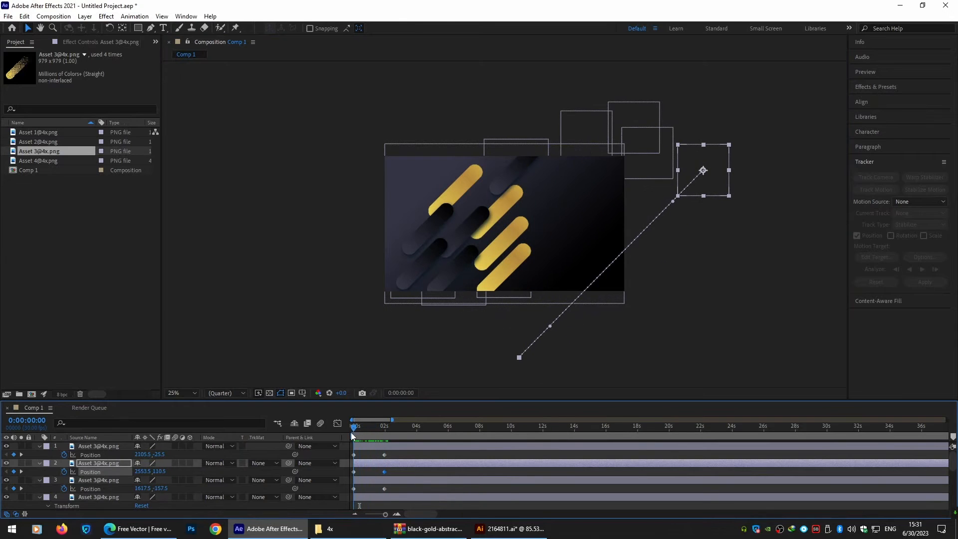
pyautogui.click(513, 270)
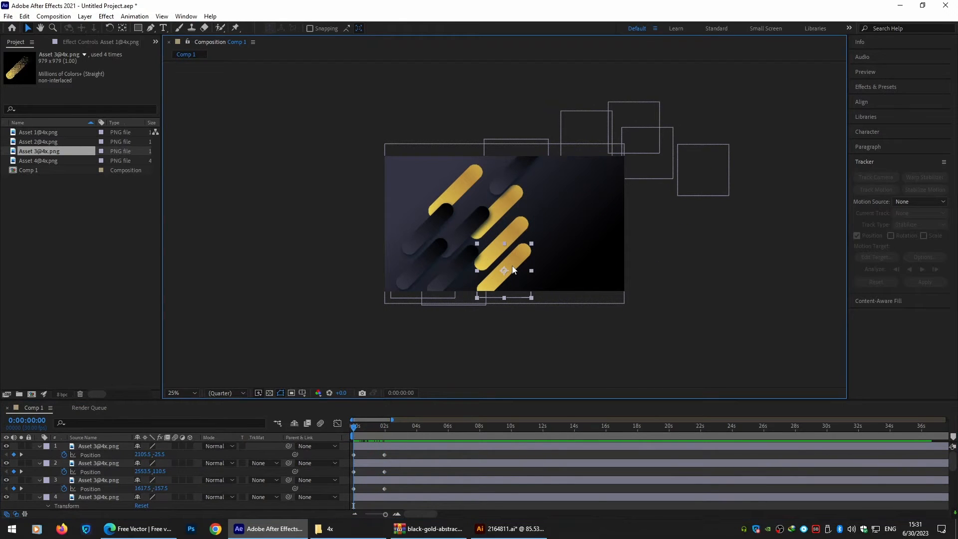
pyautogui.moveTo(518, 258); pyautogui.dragTo(469, 311)
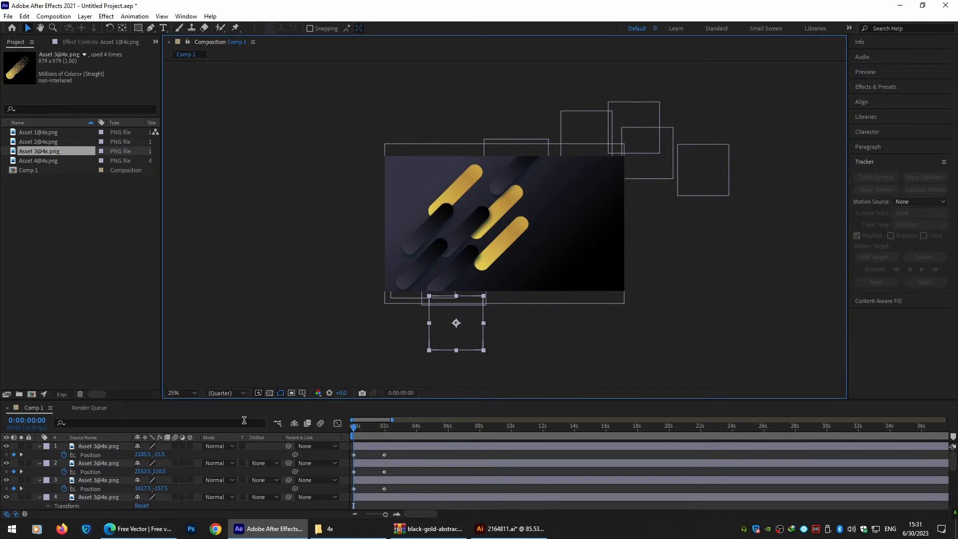
pyautogui.press('p')
pyautogui.click(64, 505)
pyautogui.moveTo(476, 338); pyautogui.dragTo(648, 160)
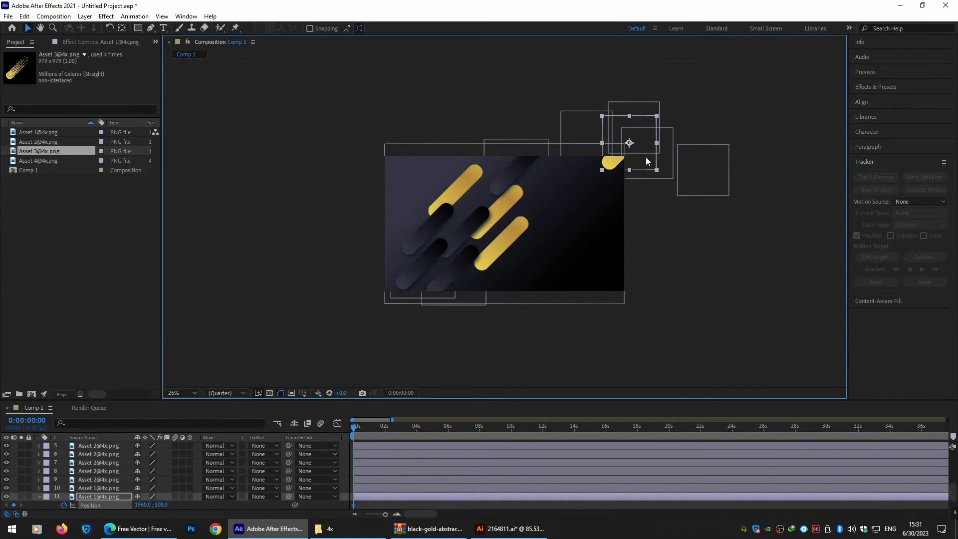
pyautogui.hotkey('ctrl', 'z')
pyautogui.moveTo(355, 428); pyautogui.dragTo(387, 426)
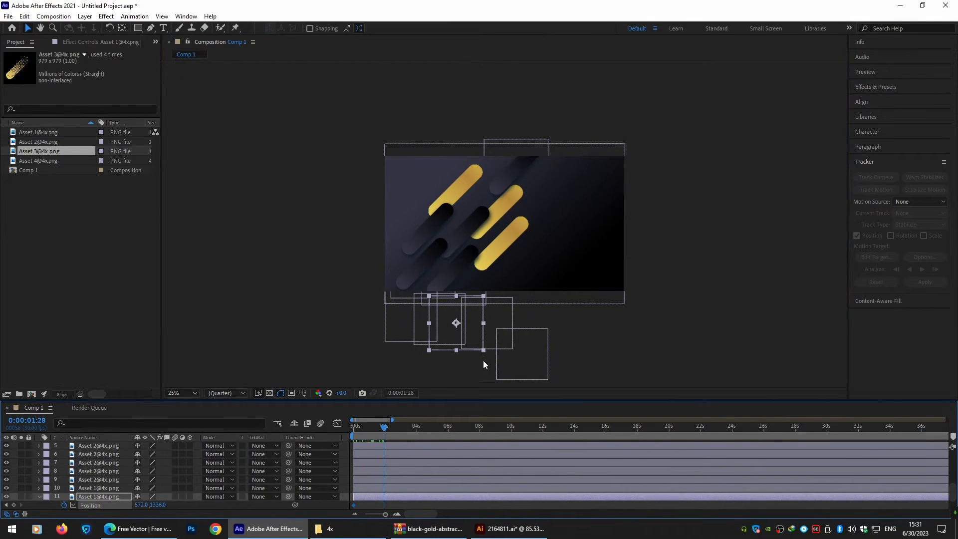
pyautogui.moveTo(446, 353); pyautogui.dragTo(641, 152)
# Animate the lower of the remaining gold bars from Position about 136, 1332 at 0:00:00:00 to about 1912, -460 at 0:00:01:28
pyautogui.moveTo(508, 239); pyautogui.dragTo(412, 313)
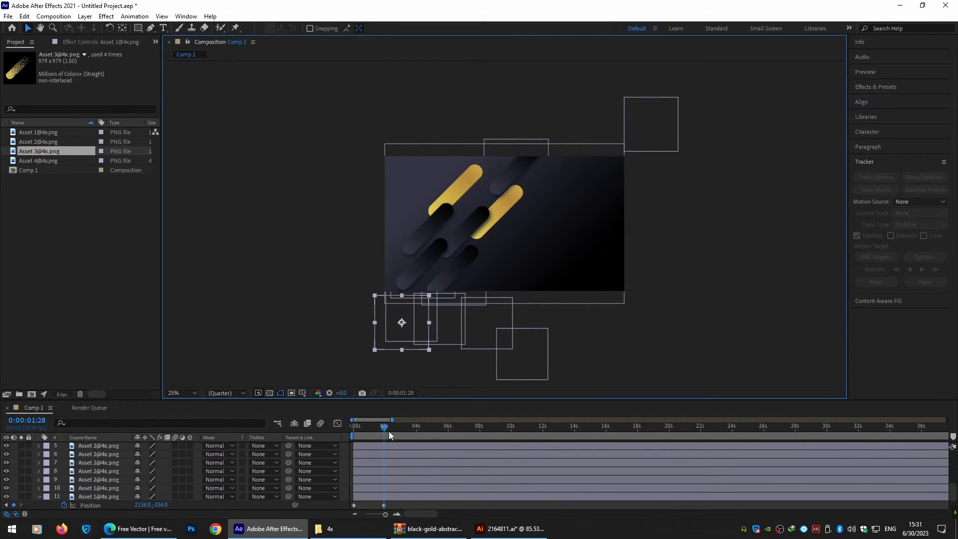
pyautogui.moveTo(373, 427); pyautogui.dragTo(342, 428)
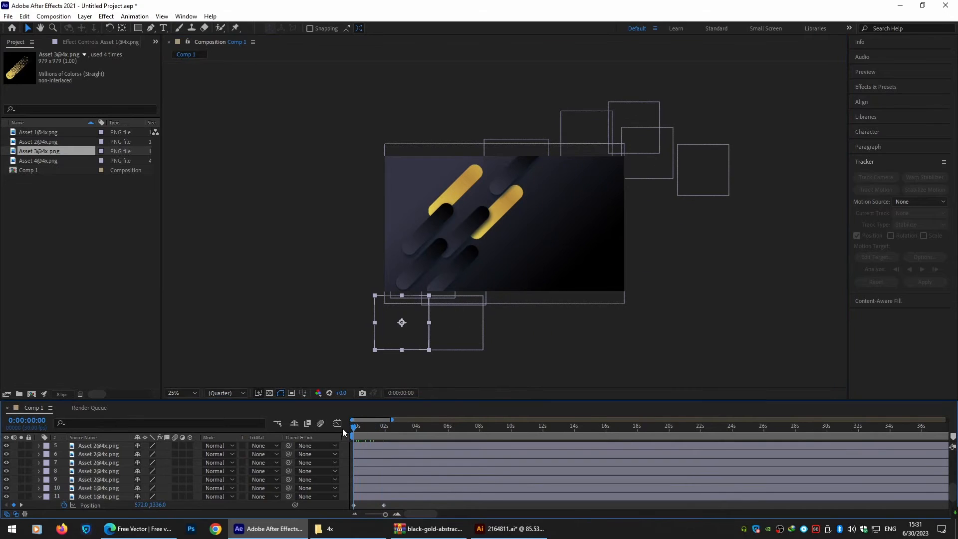
pyautogui.press('p')
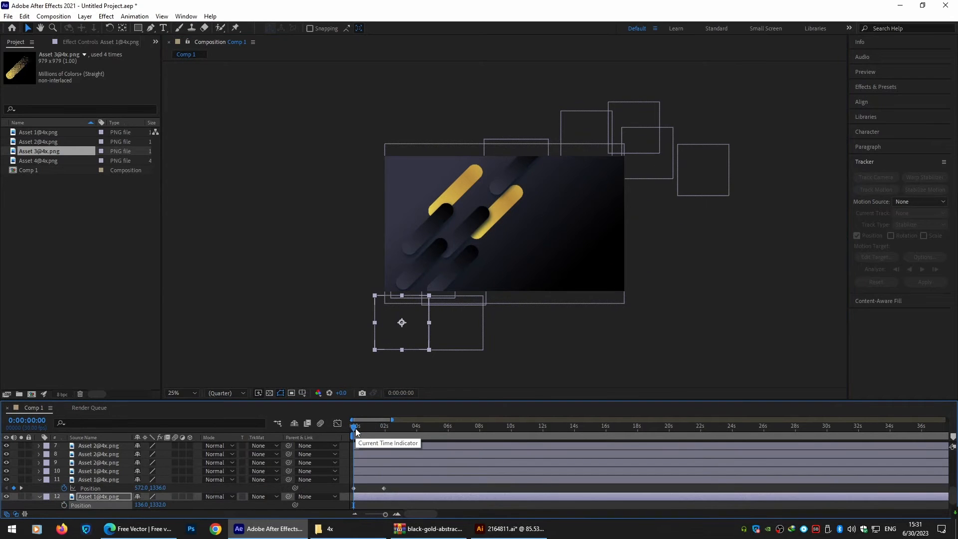
pyautogui.click(64, 506)
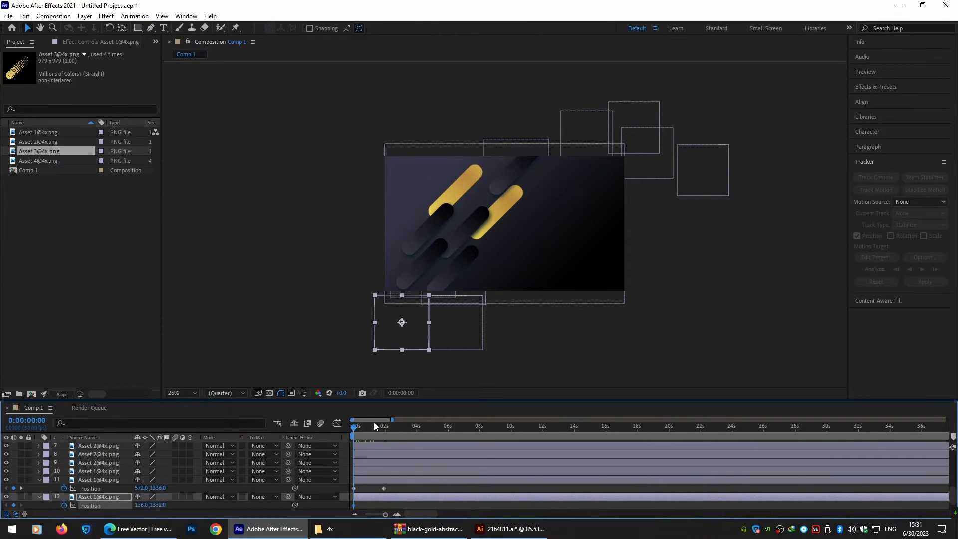
pyautogui.moveTo(374, 426); pyautogui.dragTo(385, 427)
pyautogui.moveTo(380, 349); pyautogui.dragTo(602, 127)
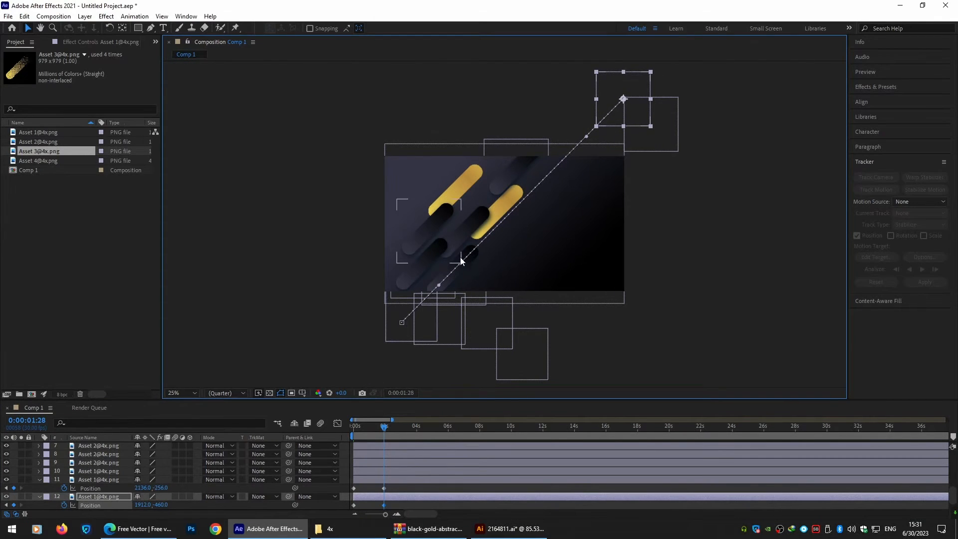
# Animate the gold bar near the composition's centre from Position about 1172, 1452 at 0:00:00:00 to about 2568, -96 at 0:00:01:28
pyautogui.click(502, 215)
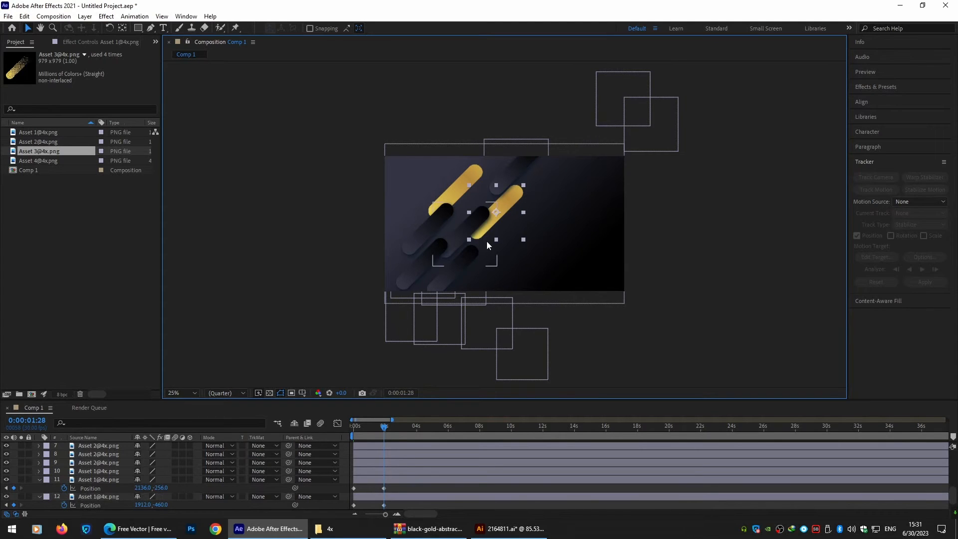
pyautogui.moveTo(512, 203); pyautogui.dragTo(550, 325)
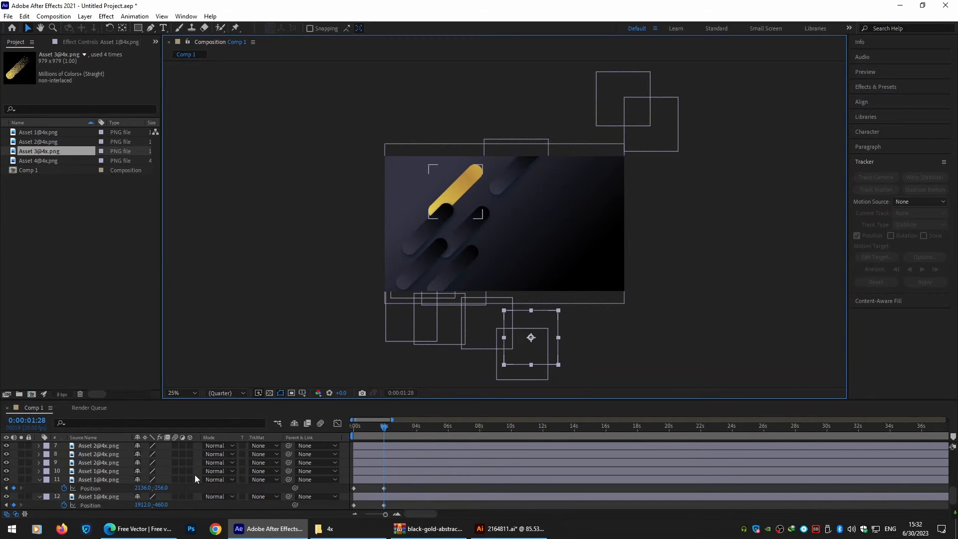
pyautogui.press('p')
pyautogui.click(64, 505)
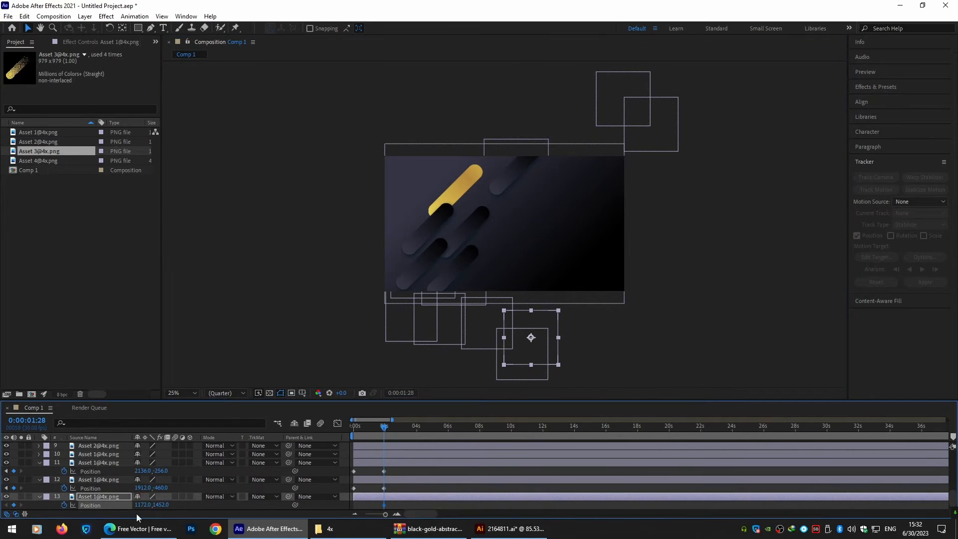
pyautogui.press('Home')
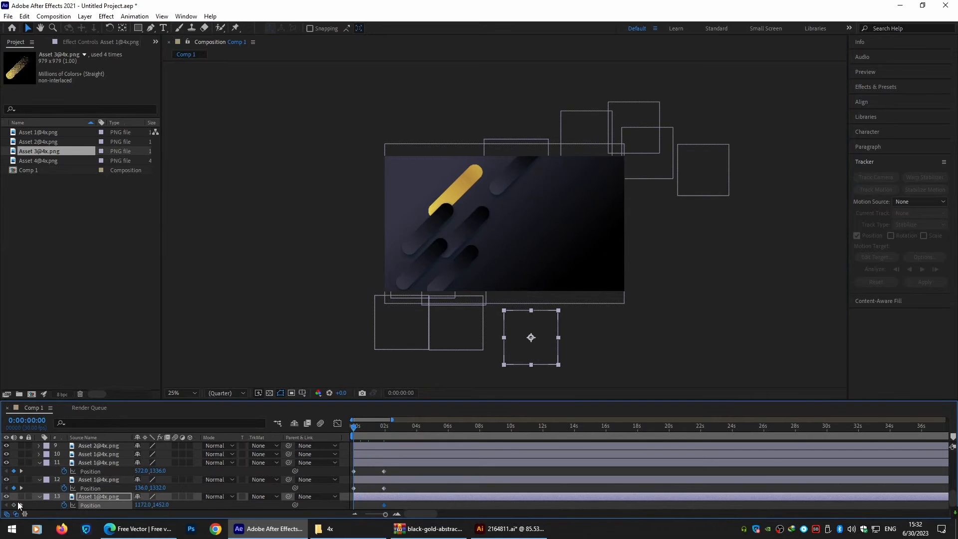
pyautogui.moveTo(374, 427); pyautogui.dragTo(386, 430)
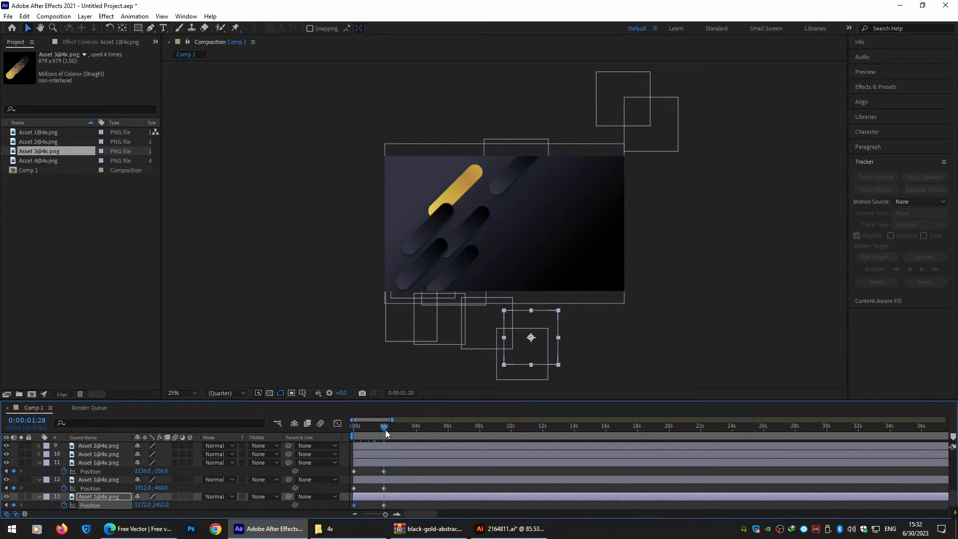
pyautogui.moveTo(554, 356)
pyautogui.mouseDown()
pyautogui.moveTo(606, 251)
pyautogui.moveTo(650, 202)
pyautogui.moveTo(727, 163)
pyautogui.mouseUp()
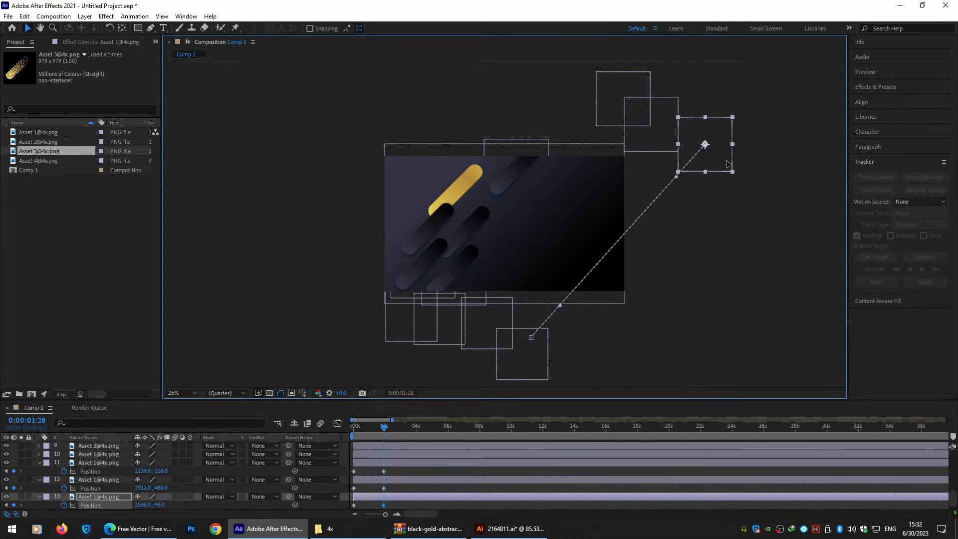
# Animate the dark bar just below the remaining gold bar from Position about -301.5, 1220 at 0:00:00:00 to about 1246.5, -308 at 0:00:01:27
pyautogui.moveTo(384, 431); pyautogui.dragTo(346, 438)
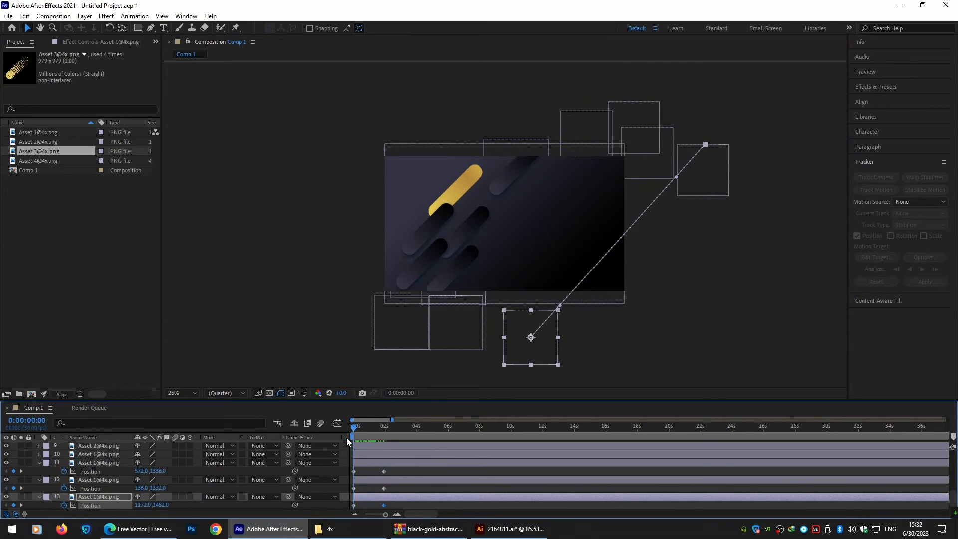
pyautogui.moveTo(429, 255); pyautogui.dragTo(348, 340)
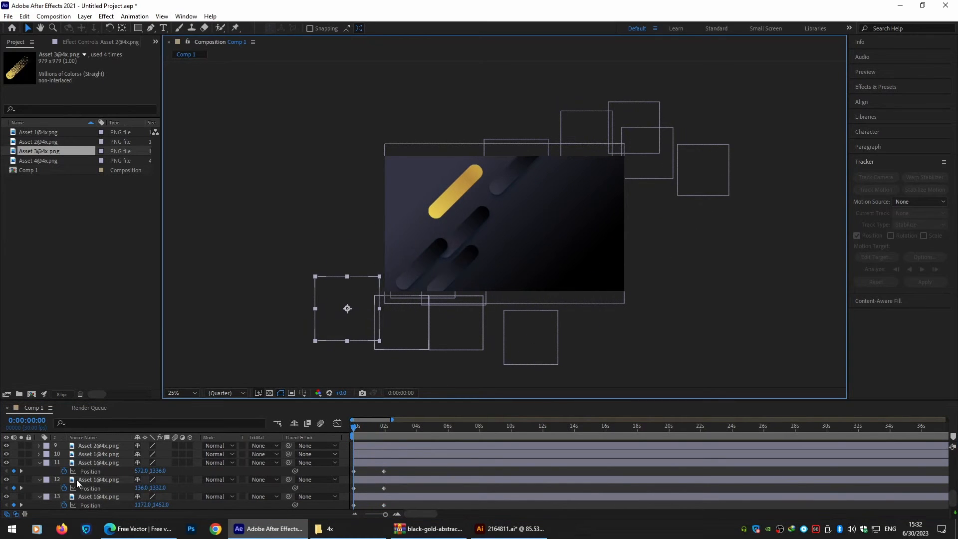
pyautogui.scroll(3, 78, 483)
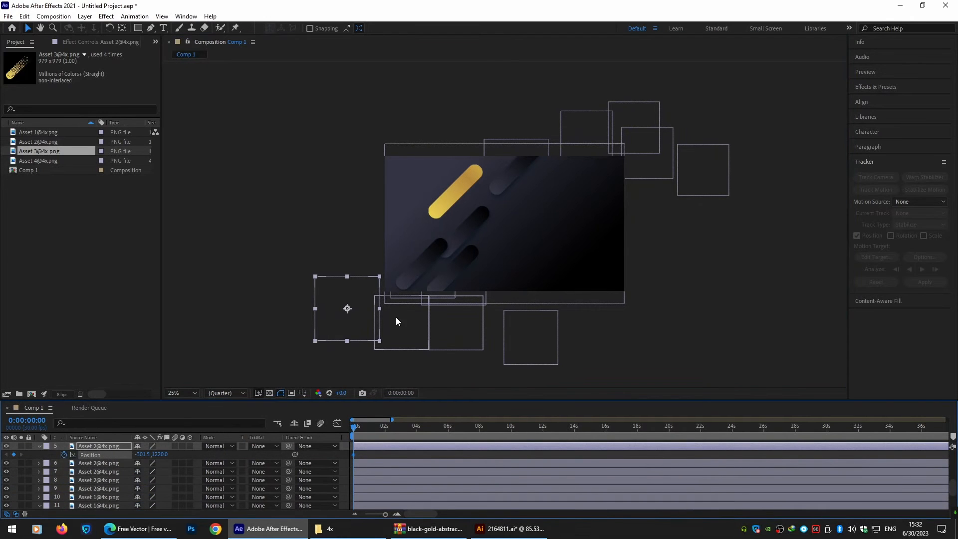
pyautogui.moveTo(363, 300); pyautogui.dragTo(545, 112)
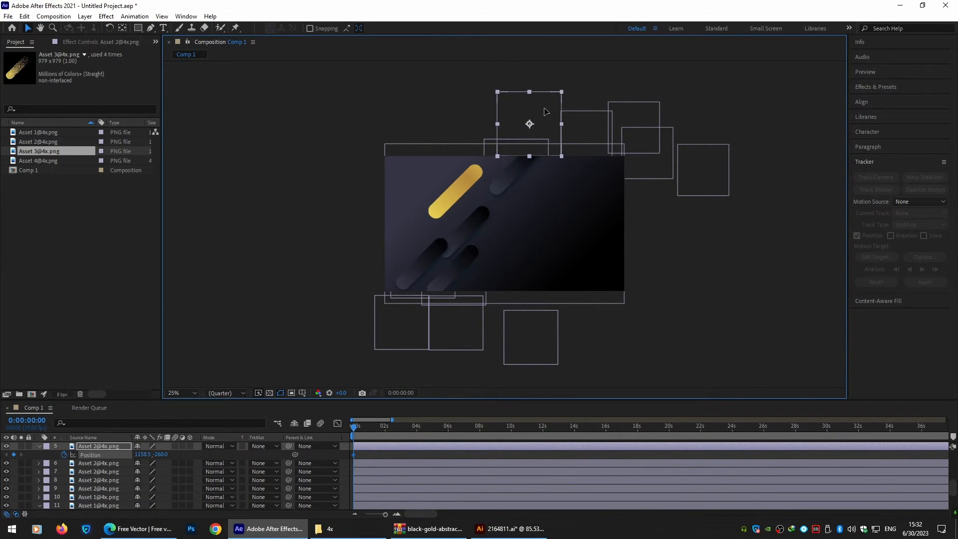
pyautogui.hotkey('ctrl', 'z')
pyautogui.click(384, 428)
pyautogui.moveTo(359, 339); pyautogui.dragTo(551, 144)
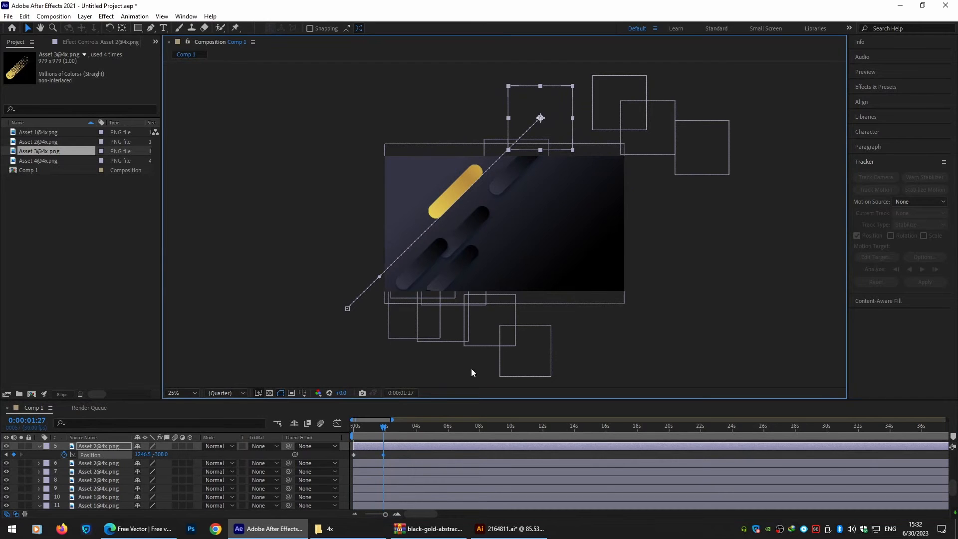
# Animate the lower-left dark bar's Position from about 438.5, 1748 at 0:00:00:00 to about 2434.5, -468 at 0:00:01:27
pyautogui.click(424, 273)
pyautogui.moveTo(414, 282); pyautogui.dragTo(424, 391)
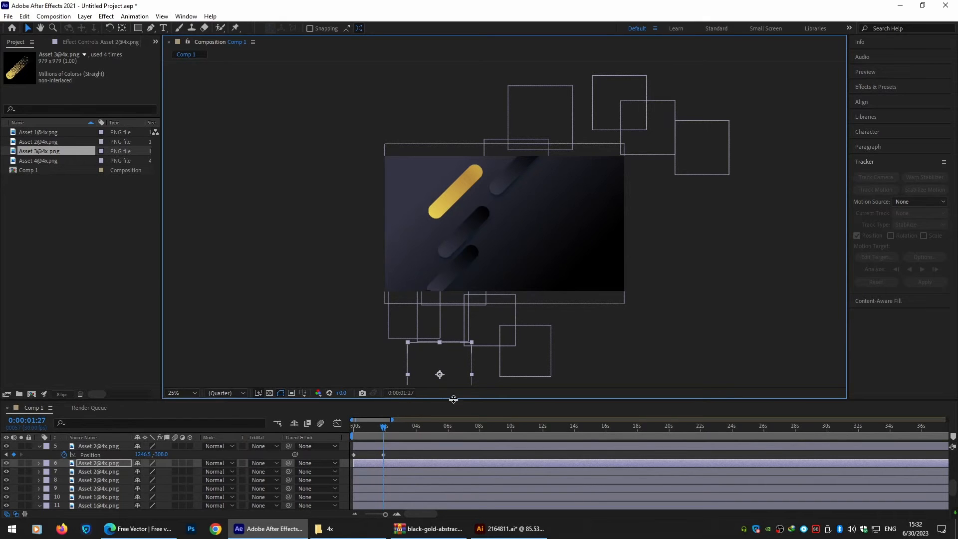
pyautogui.press('p')
pyautogui.press('Home')
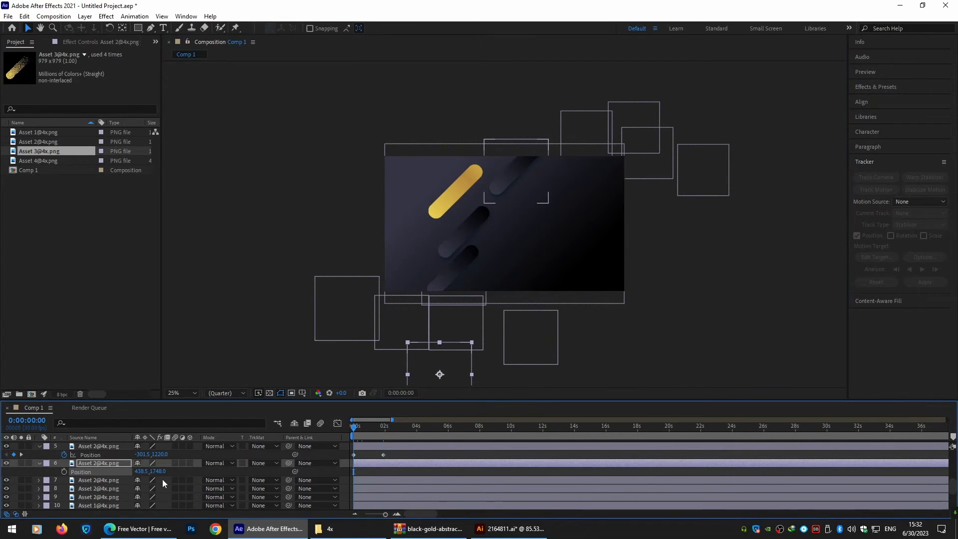
pyautogui.moveTo(373, 431); pyautogui.dragTo(383, 430)
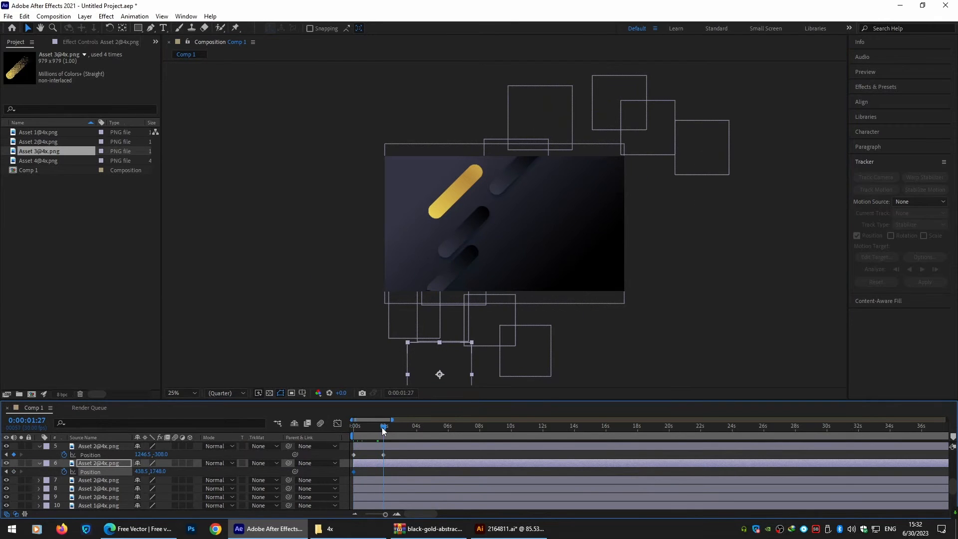
pyautogui.moveTo(464, 370); pyautogui.dragTo(712, 94)
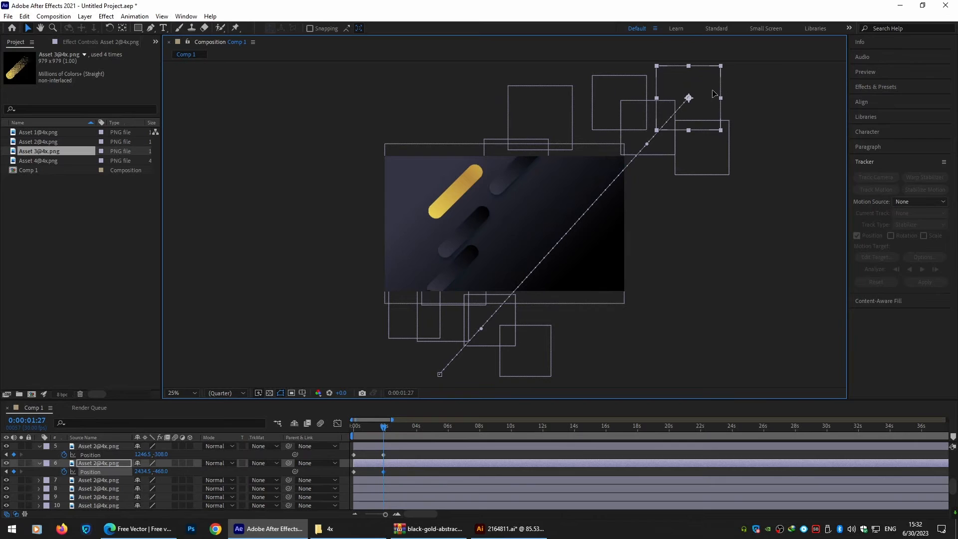
# Animate the lowest remaining dark bar's Position from about 758.5, 1540 at 0:00:00:00 to about 2174.5, -104 at 0:00:01:27
pyautogui.moveTo(462, 271); pyautogui.dragTo(389, 341)
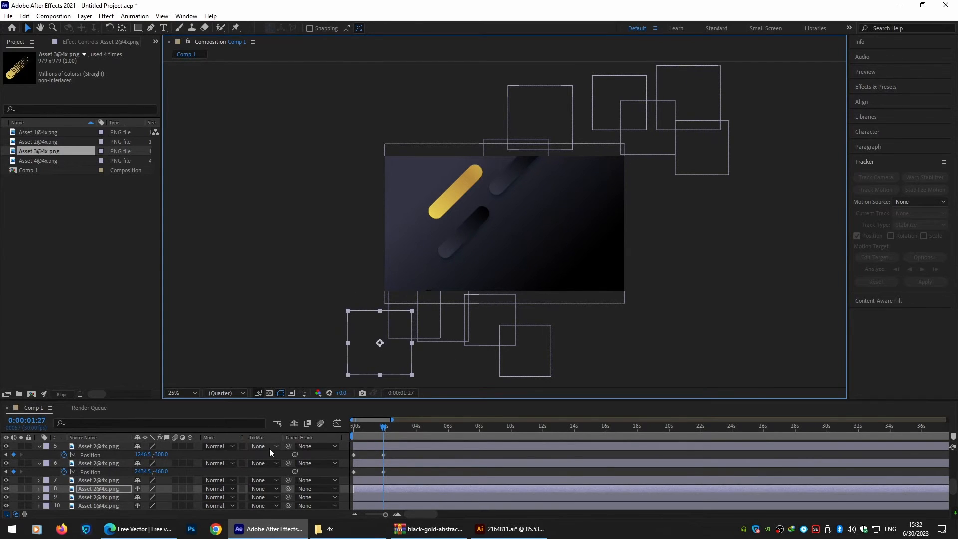
pyautogui.press('p')
pyautogui.moveTo(370, 436); pyautogui.dragTo(354, 430)
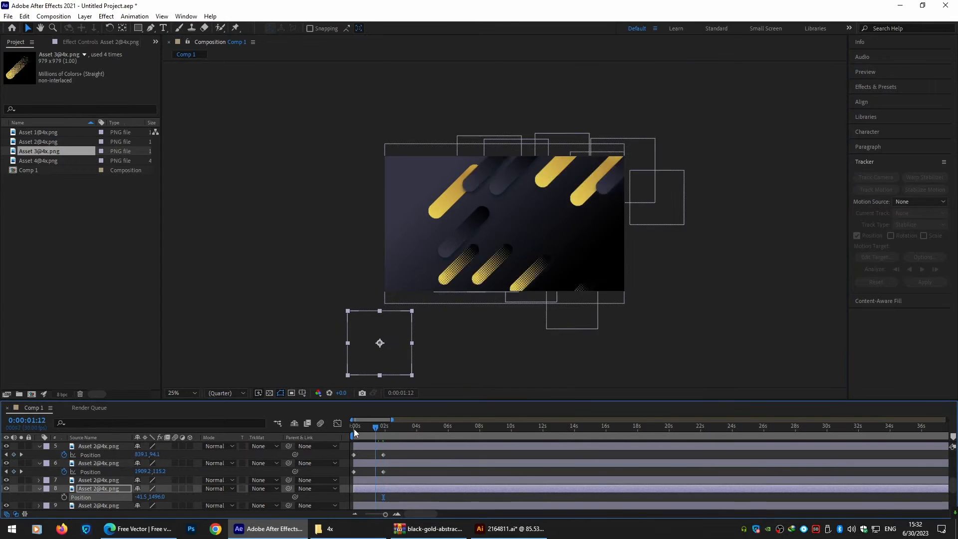
pyautogui.moveTo(384, 361); pyautogui.dragTo(484, 366)
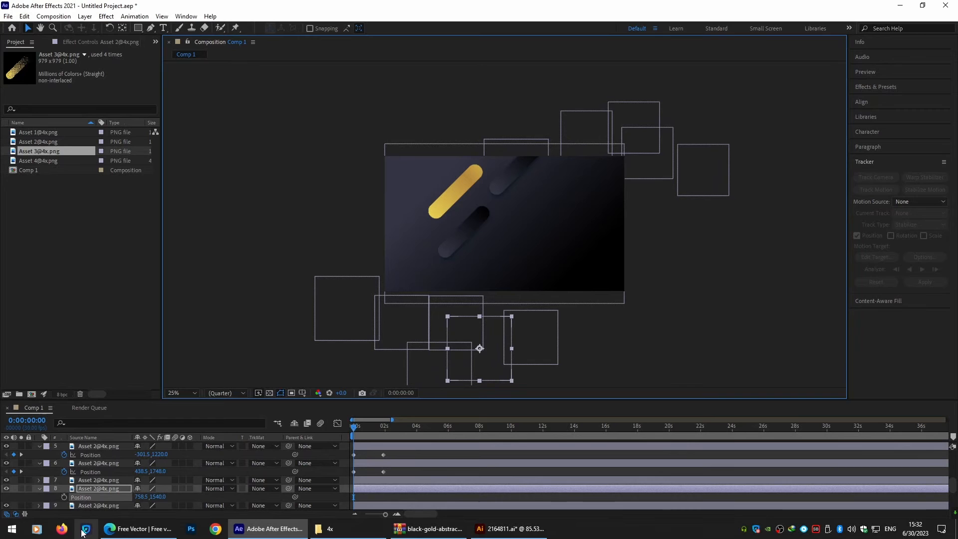
pyautogui.click(64, 497)
pyautogui.moveTo(375, 435); pyautogui.dragTo(384, 428)
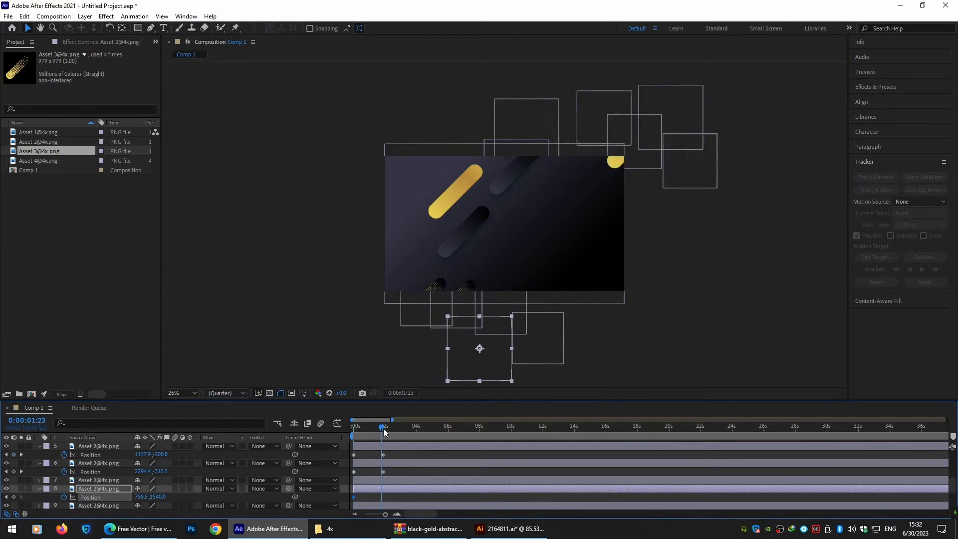
pyautogui.moveTo(480, 381); pyautogui.dragTo(648, 169)
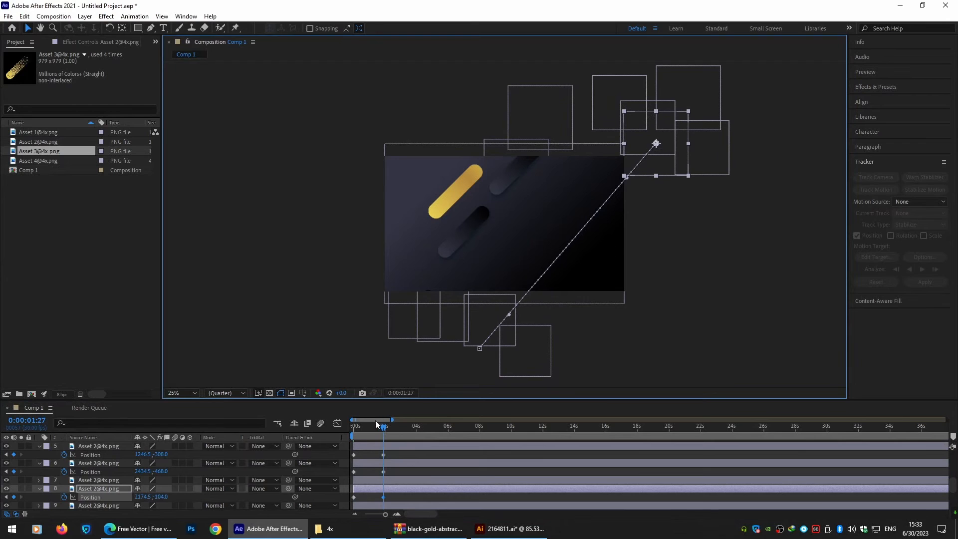
# Delete the three bars without animation, two dark and one gold, and go to 0:00:02:00
pyautogui.click(463, 238)
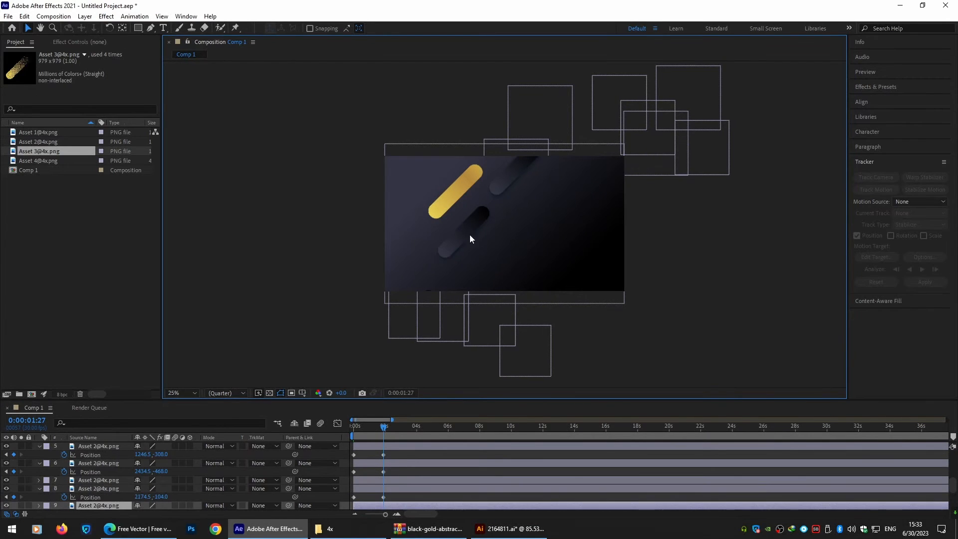
pyautogui.press('Delete')
pyautogui.click(505, 188)
pyautogui.press('Delete')
pyautogui.click(455, 195)
pyautogui.press('Delete')
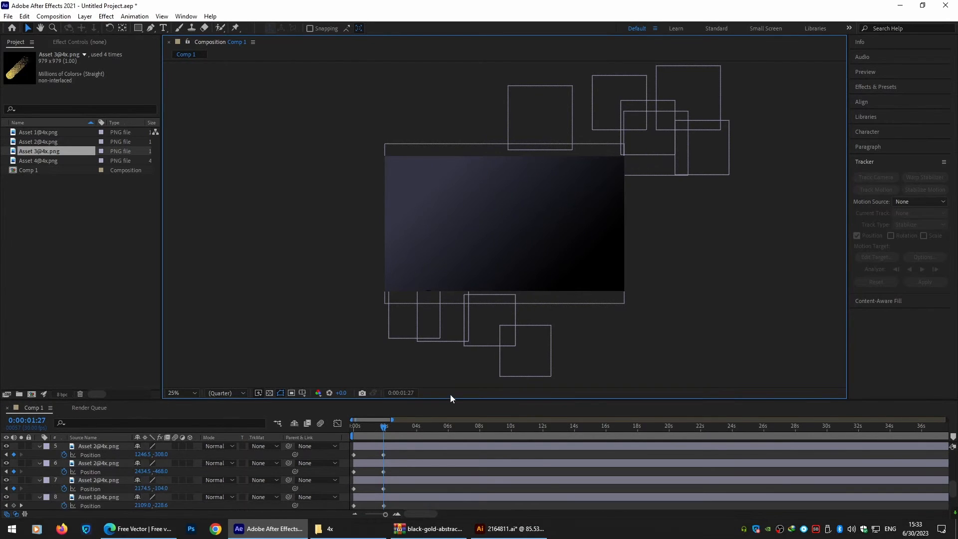
pyautogui.moveTo(383, 430)
pyautogui.mouseDown()
pyautogui.moveTo(338, 437)
pyautogui.moveTo(384, 430)
pyautogui.mouseUp()
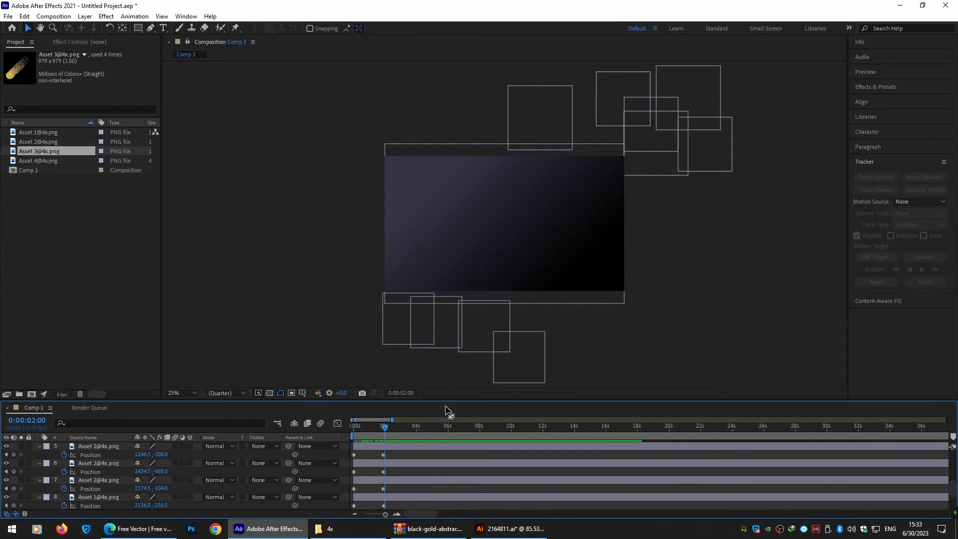
# Enlarge the timeline and collapse the fourth layer's Transform group so only its Position property is shown
pyautogui.moveTo(451, 406); pyautogui.dragTo(454, 230)
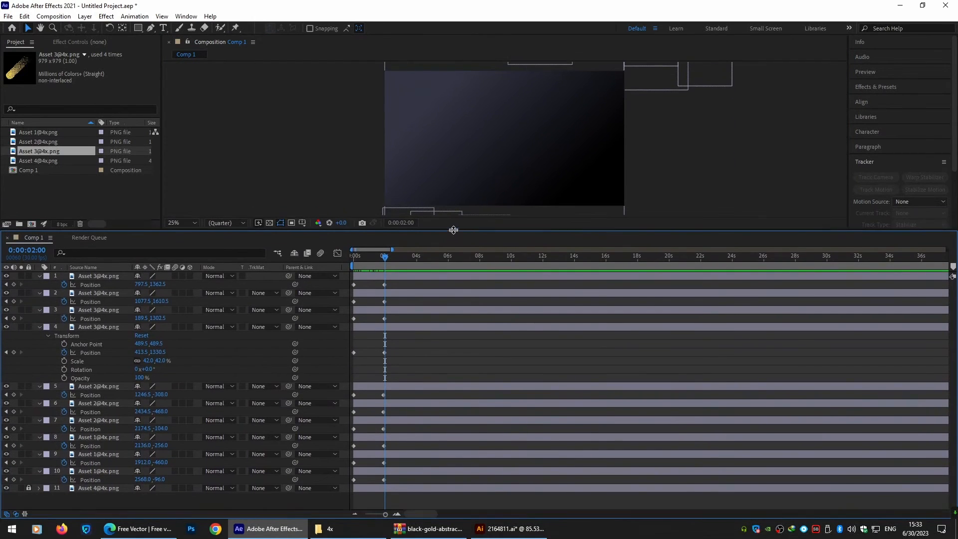
pyautogui.click(52, 336)
pyautogui.click(94, 325)
pyautogui.press('p')
# Stagger the ending Position keyframes of the ten bar layers at different times between about 2 and 5 seconds, and go to 0:00:05:29
pyautogui.moveTo(385, 284); pyautogui.dragTo(411, 355)
pyautogui.click(384, 353)
pyautogui.moveTo(383, 369); pyautogui.dragTo(434, 400)
pyautogui.moveTo(383, 421); pyautogui.dragTo(427, 437)
pyautogui.moveTo(384, 258); pyautogui.dragTo(448, 271)
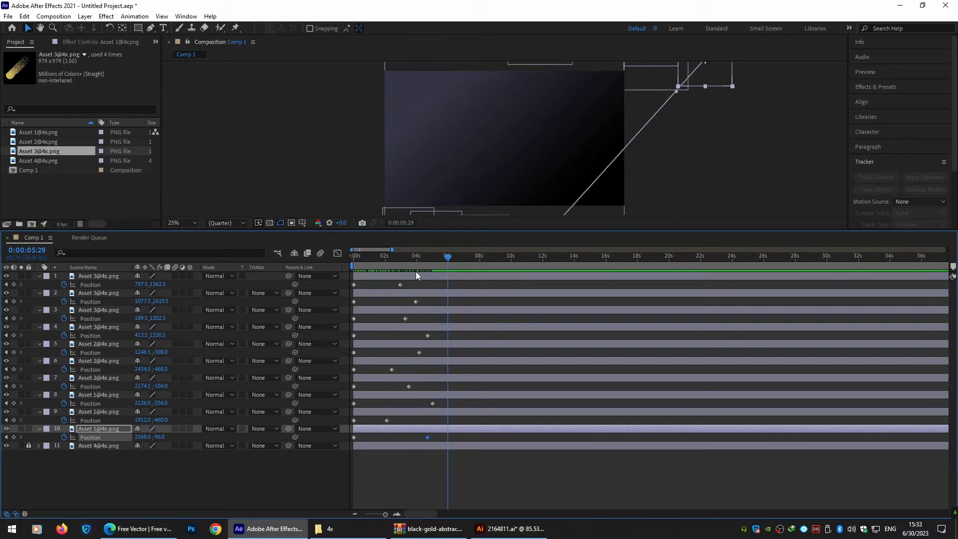
# Add a loopOut() expression to the first layer's Position and return to 0:00:00:00
pyautogui.keyDown('alt'); pyautogui.click(64, 284); pyautogui.keyUp('alt')
pyautogui.write('loop')
pyautogui.press('Down')
pyautogui.press('Down')
pyautogui.press('Return')
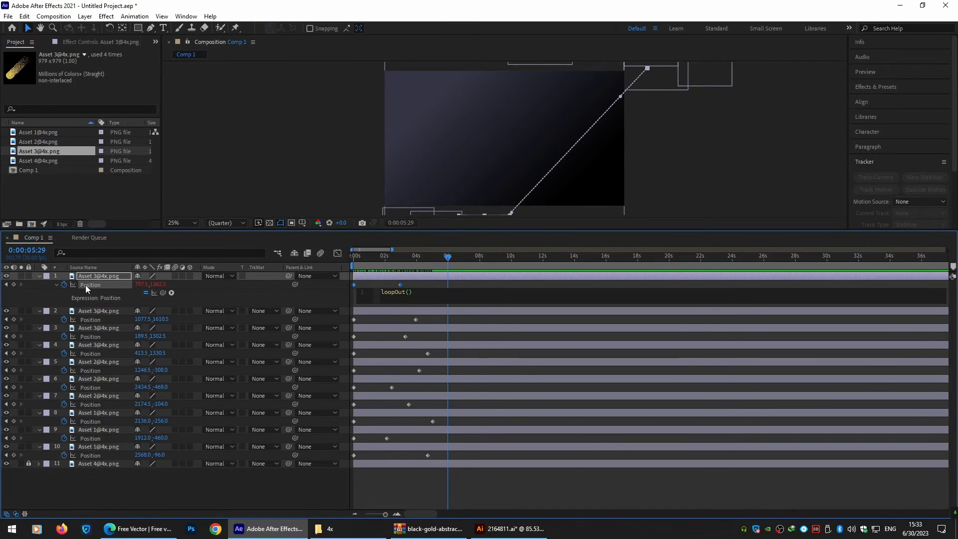
pyautogui.click(201, 297)
pyautogui.moveTo(378, 259); pyautogui.dragTo(336, 245)
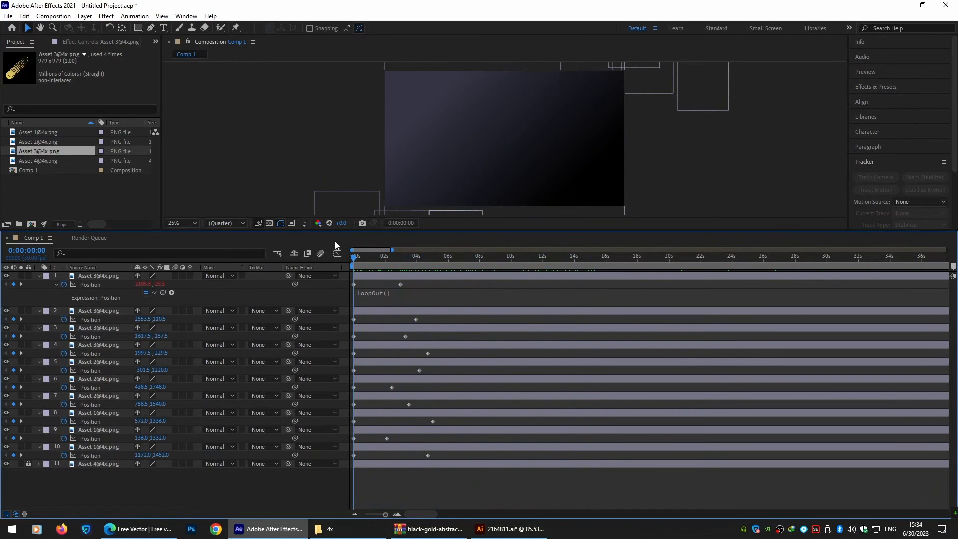
# Copy the first layer's loopOut() expression and apply it to the Position of layers 2 and 3
pyautogui.click(370, 294)
pyautogui.hotkey('ctrl', 'c')
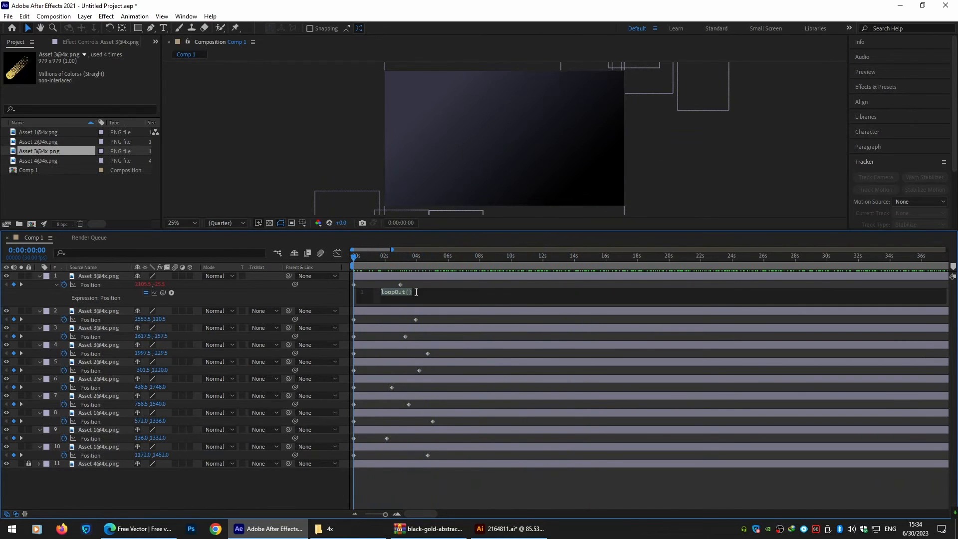
pyautogui.click(379, 311)
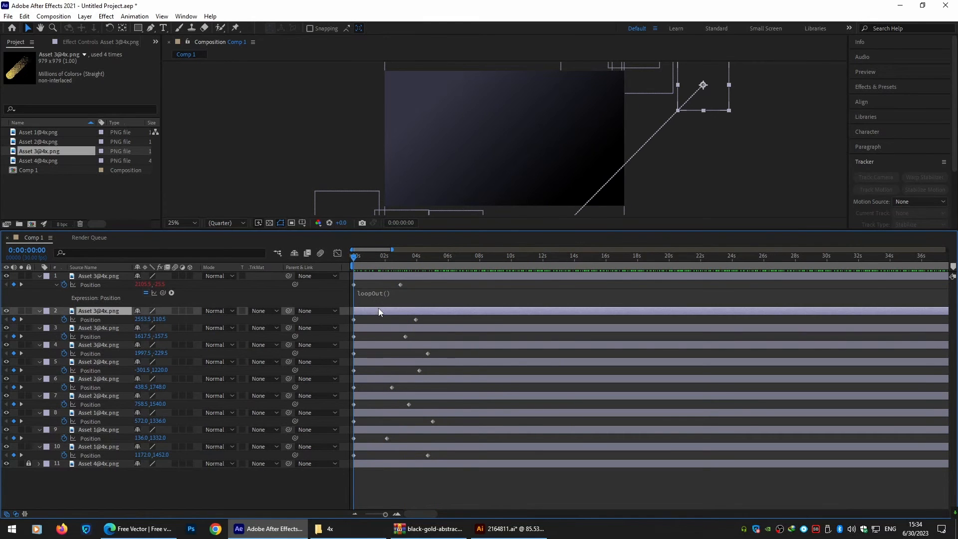
pyautogui.keyDown('alt'); pyautogui.click(64, 319); pyautogui.keyUp('alt')
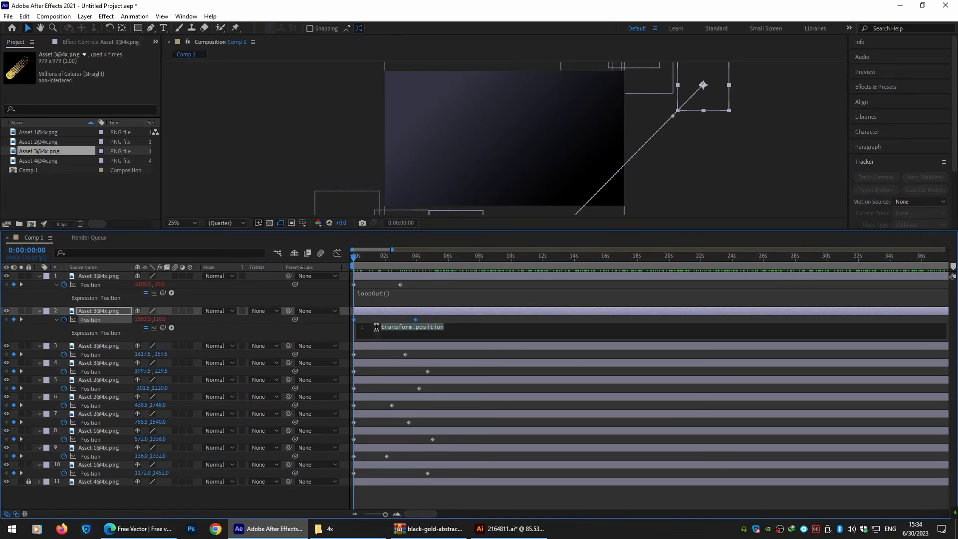
pyautogui.hotkey('ctrl', 'v')
pyautogui.click(404, 348)
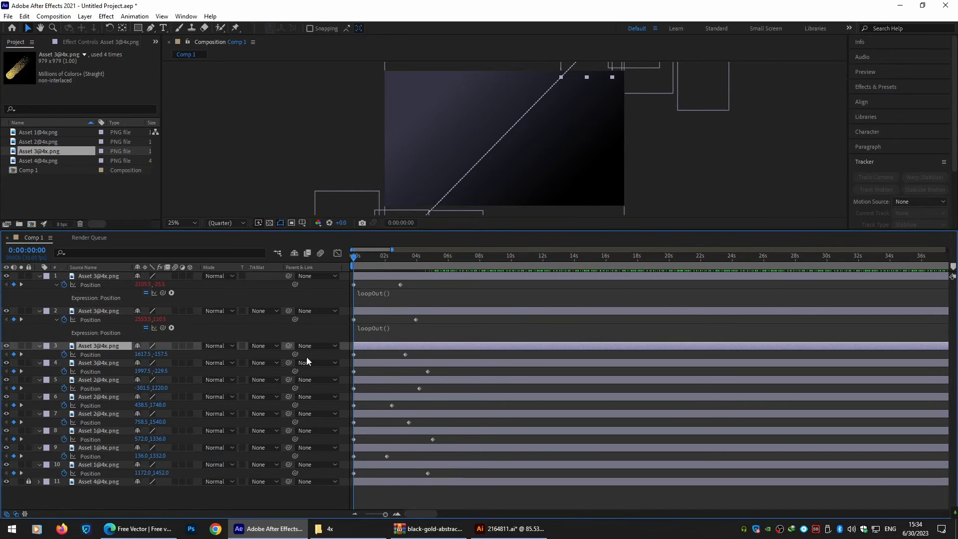
pyautogui.keyDown('alt'); pyautogui.click(64, 355); pyautogui.keyUp('alt')
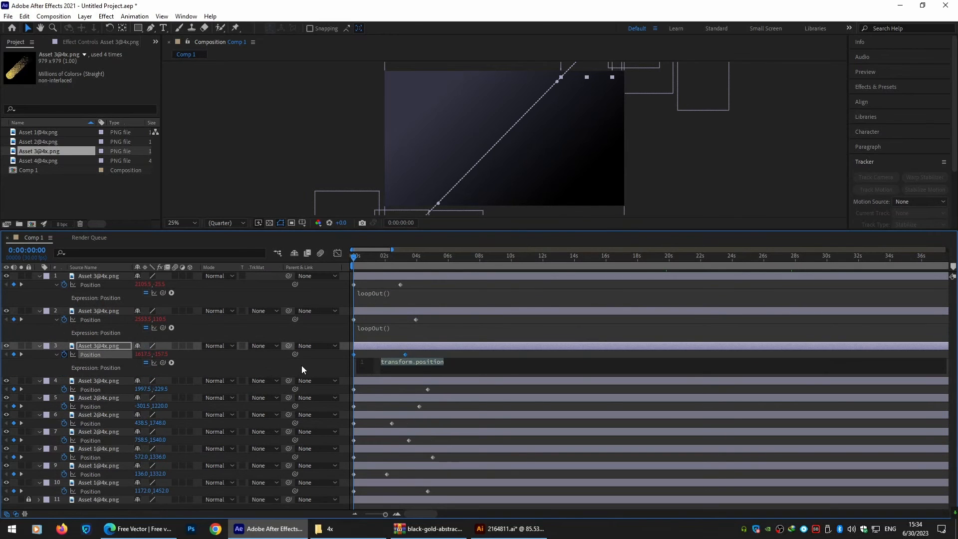
pyautogui.hotkey('ctrl', 'v')
# Apply the copied loopOut() expression to the Position of layers 4 and 5
pyautogui.keyDown('alt'); pyautogui.click(64, 390); pyautogui.keyUp('alt')
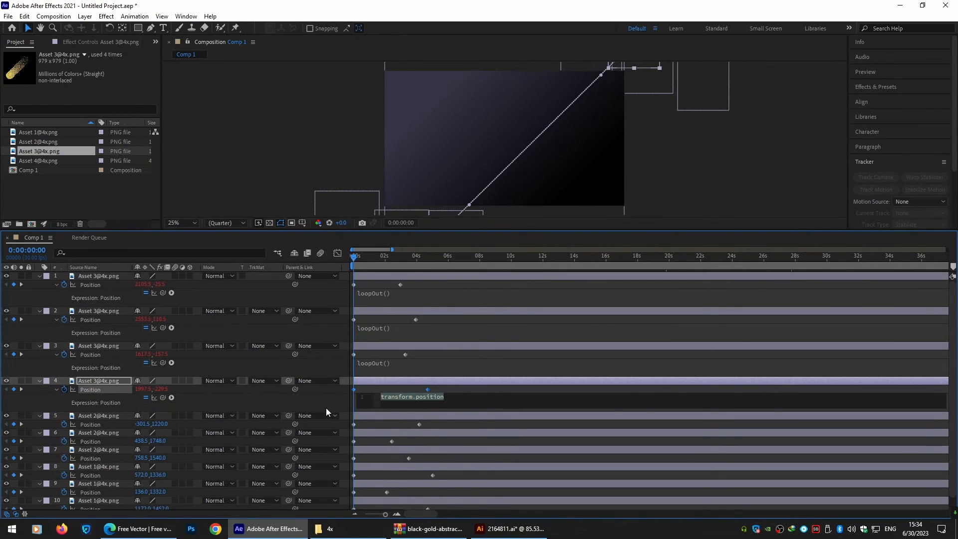
pyautogui.write('transform.position')
pyautogui.hotkey('ctrl', 'a')
pyautogui.press('super+v')
pyautogui.click(413, 269)
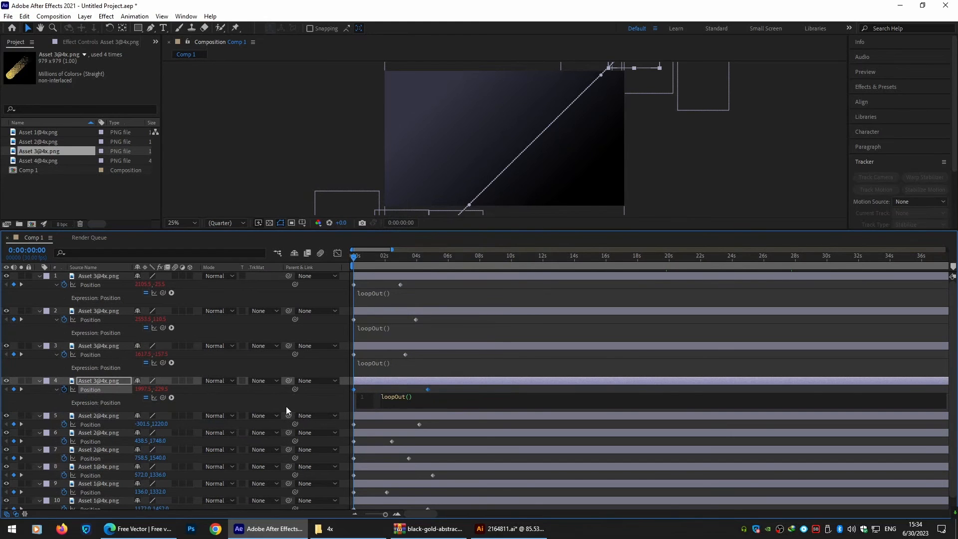
pyautogui.keyDown('alt'); pyautogui.click(64, 424); pyautogui.keyUp('alt')
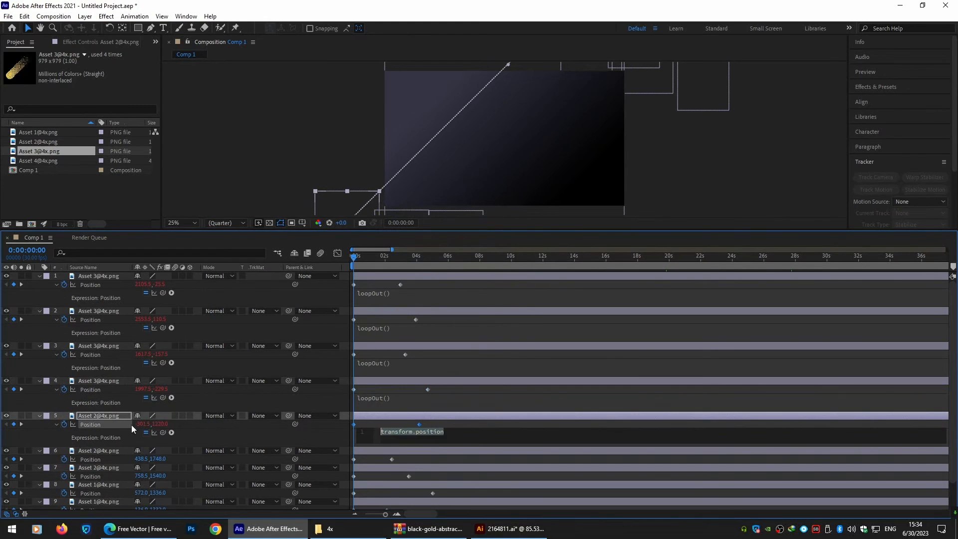
pyautogui.hotkey('ctrl', 'v')
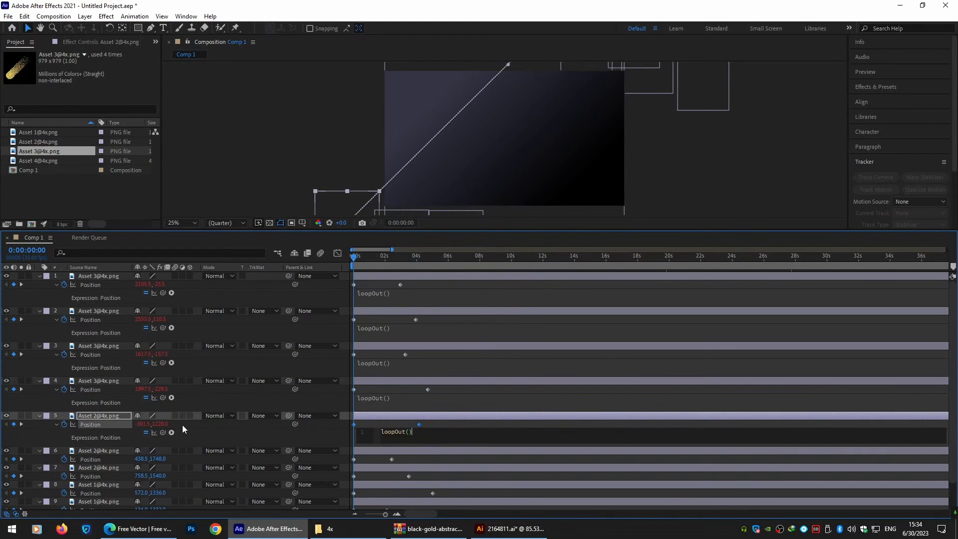
# Apply the copied loopOut() expression to the Position of layers 6 and 7
pyautogui.keyDown('alt'); pyautogui.click(64, 459); pyautogui.keyUp('alt')
pyautogui.hotkey('ctrl', 'v')
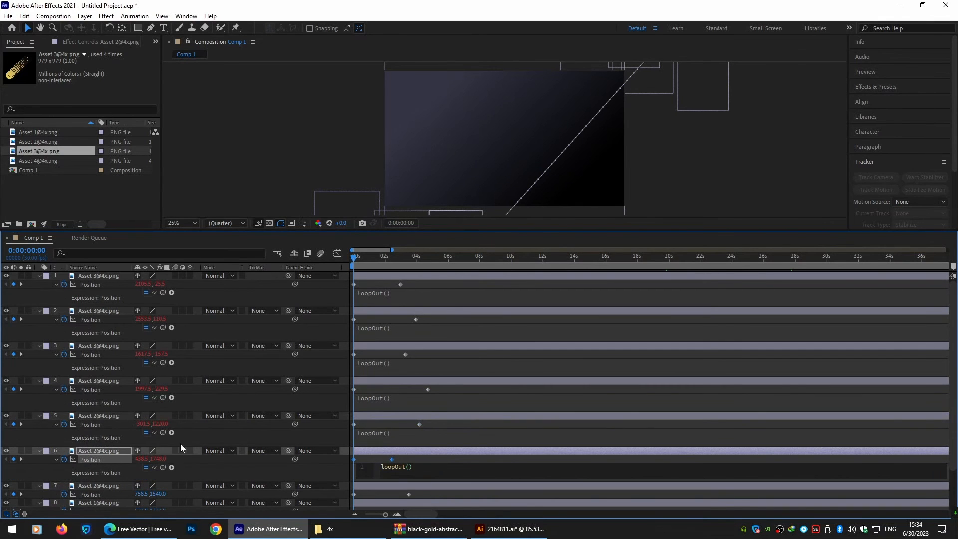
pyautogui.scroll(-2, 213, 406)
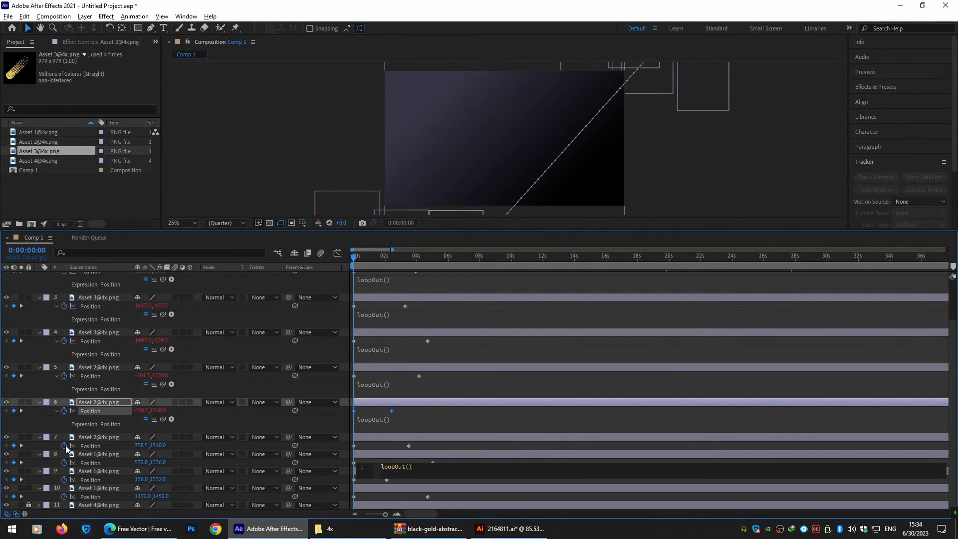
pyautogui.keyDown('alt'); pyautogui.click(64, 445); pyautogui.keyUp('alt')
pyautogui.hotkey('ctrl', 'v')
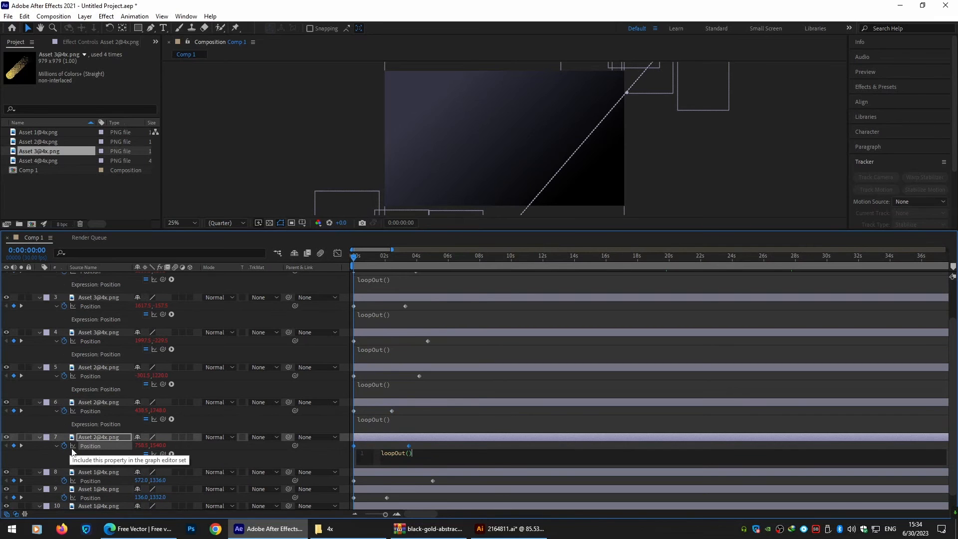
pyautogui.keyDown('alt'); pyautogui.click(64, 481); pyautogui.keyUp('alt')
pyautogui.write('loopOut()')
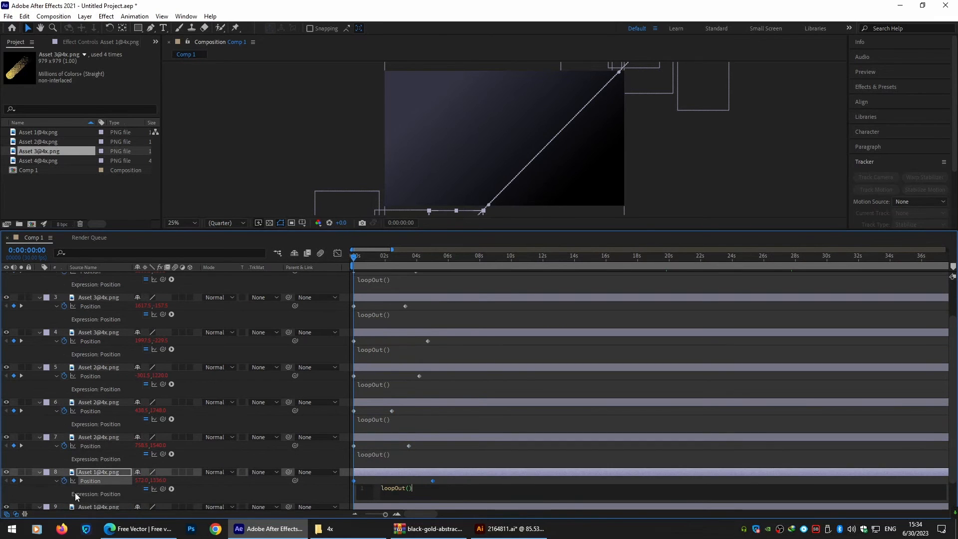
pyautogui.scroll(-2, 80, 482)
pyautogui.keyDown('alt'); pyautogui.click(65, 481); pyautogui.keyUp('alt')
pyautogui.write('loopOut()')
pyautogui.scroll(-1, 110, 446)
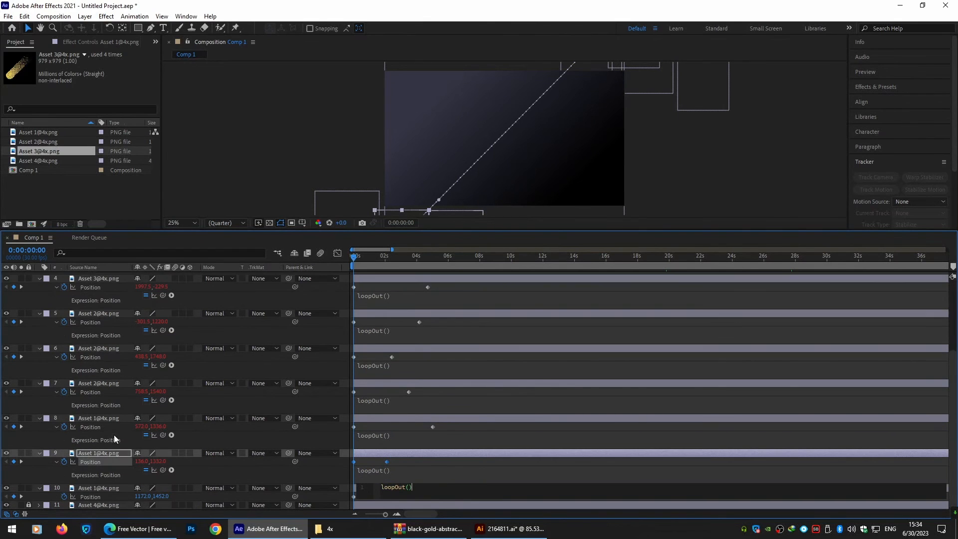
pyautogui.keyDown('alt'); pyautogui.click(65, 496); pyautogui.keyUp('alt')
pyautogui.write('loopOut()')
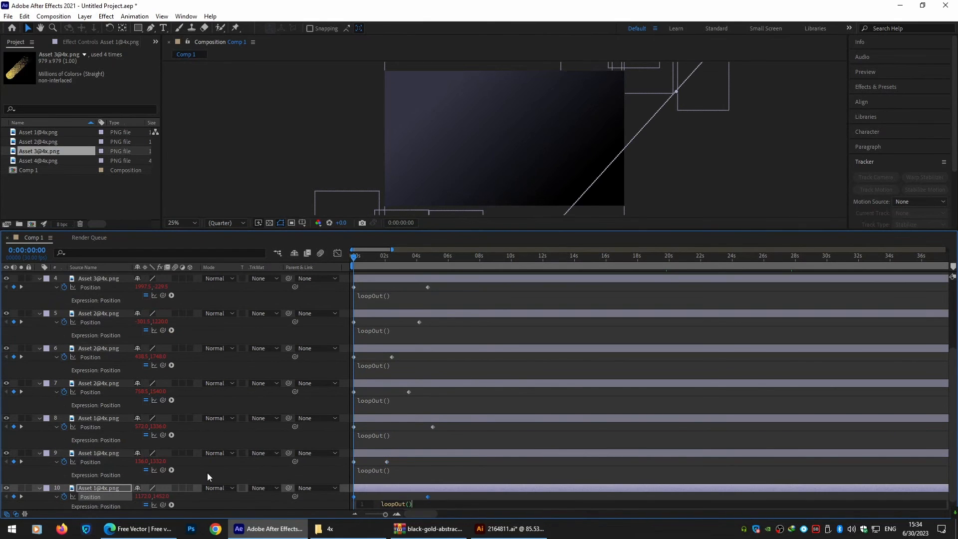
pyautogui.click(426, 468)
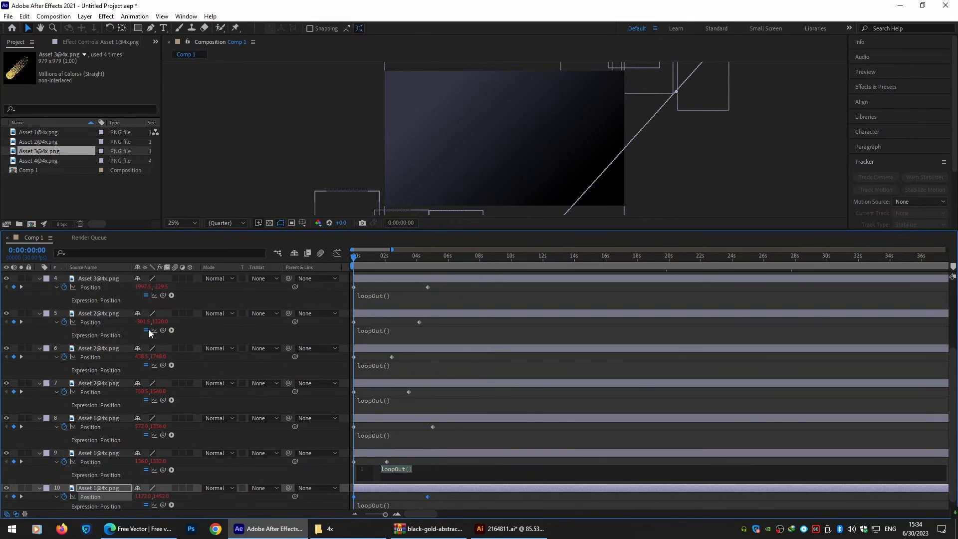
# Collapse the animated properties of all ten bar layers and enlarge the composition view
pyautogui.scroll(5, 150, 333)
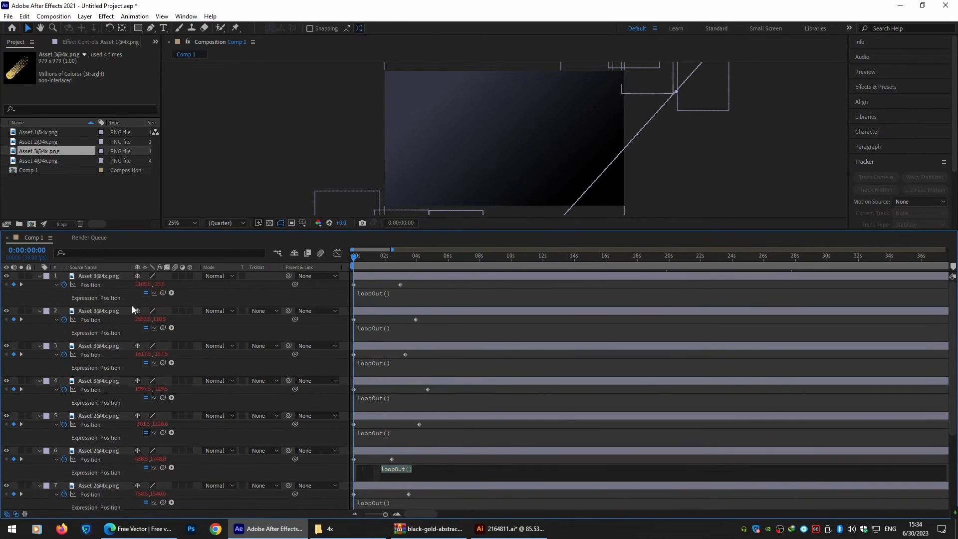
pyautogui.click(106, 276)
pyautogui.scroll(-5, 131, 354)
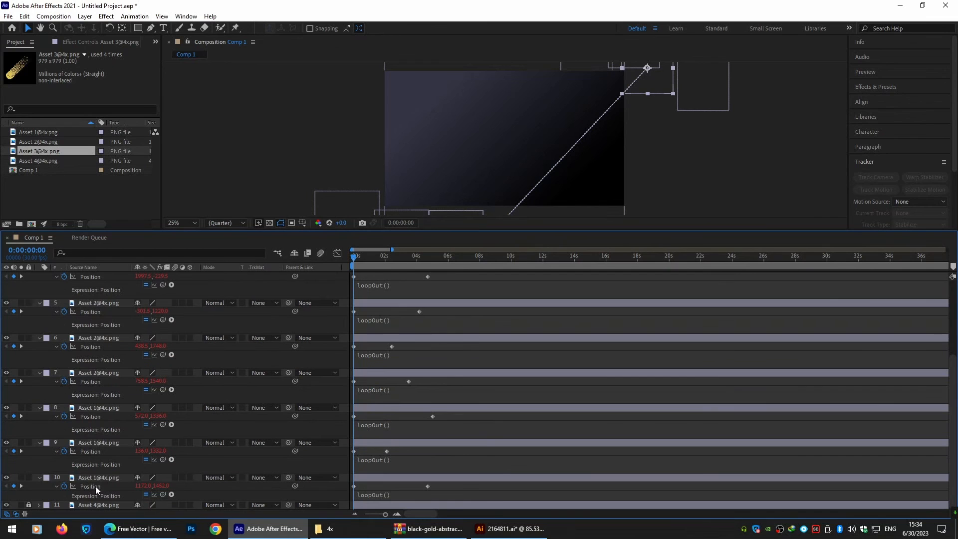
pyautogui.keyDown('shift'); pyautogui.click(97, 478); pyautogui.keyUp('shift')
pyautogui.press('u')
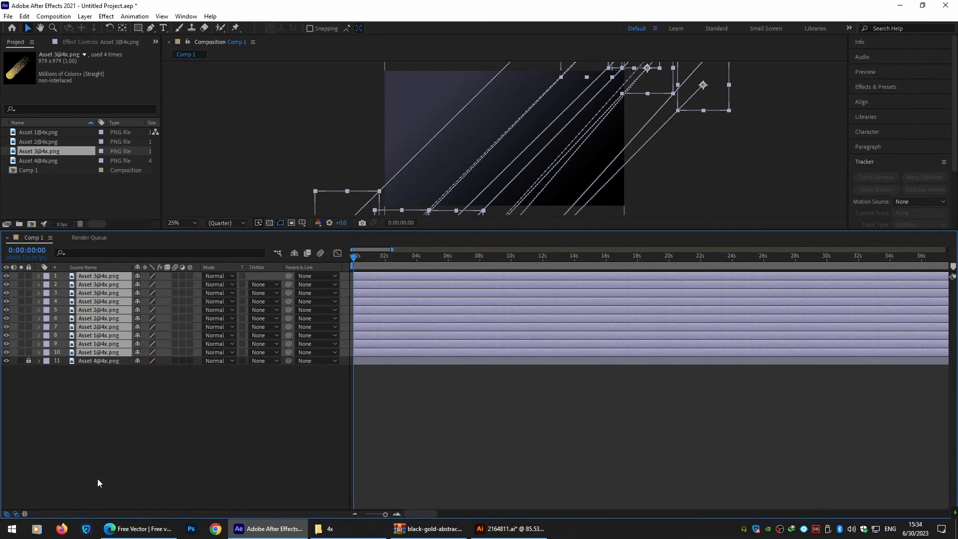
pyautogui.click(165, 464)
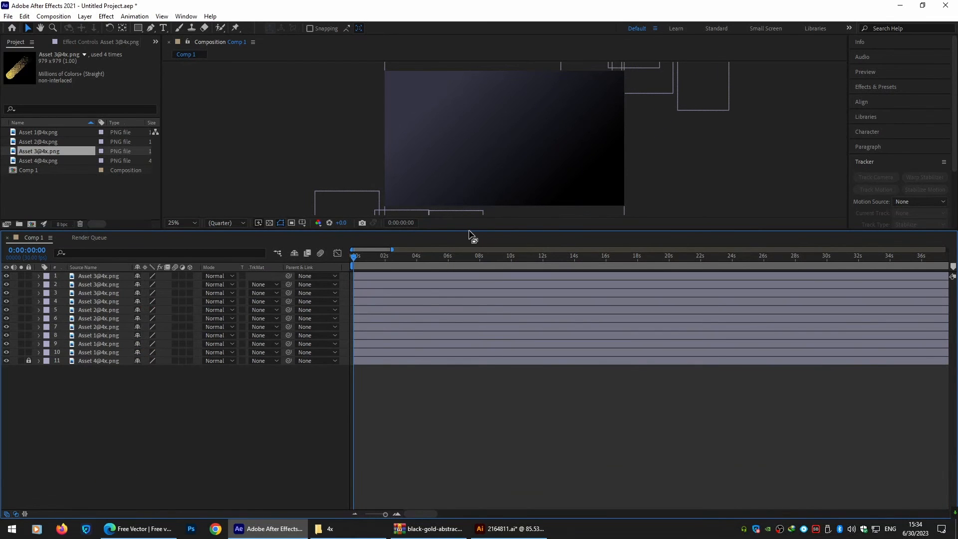
pyautogui.moveTo(470, 229); pyautogui.dragTo(461, 367)
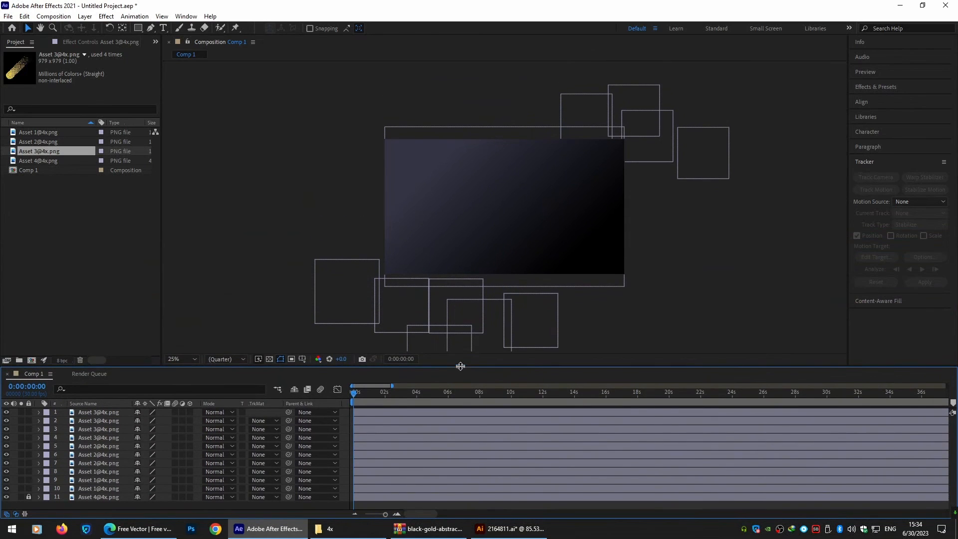
# Preview the looping bar animation with the timeline zoomed out to the full composition length, and stop playback at 0:00:37:13
pyautogui.press('space')
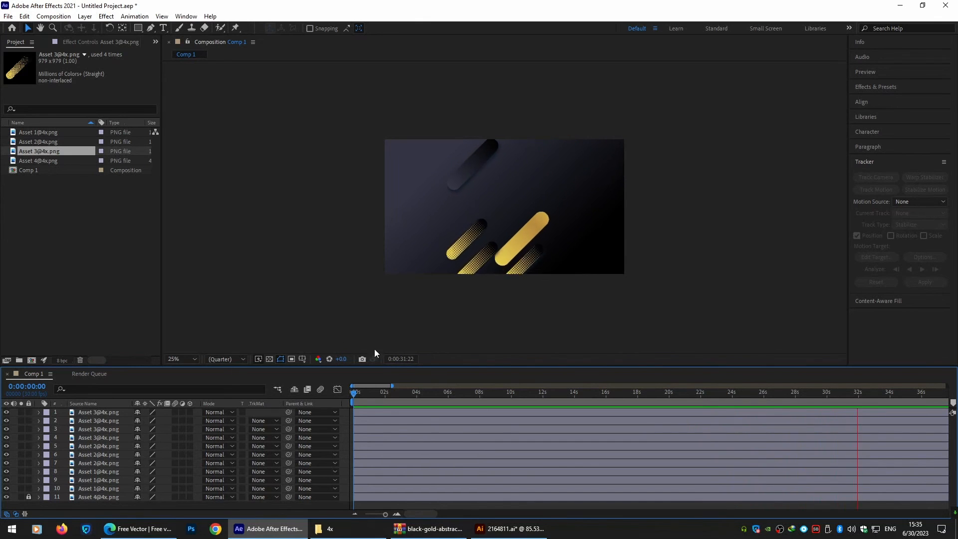
pyautogui.scroll(-3, 440, 433)
pyautogui.scroll(-4, 440, 433)
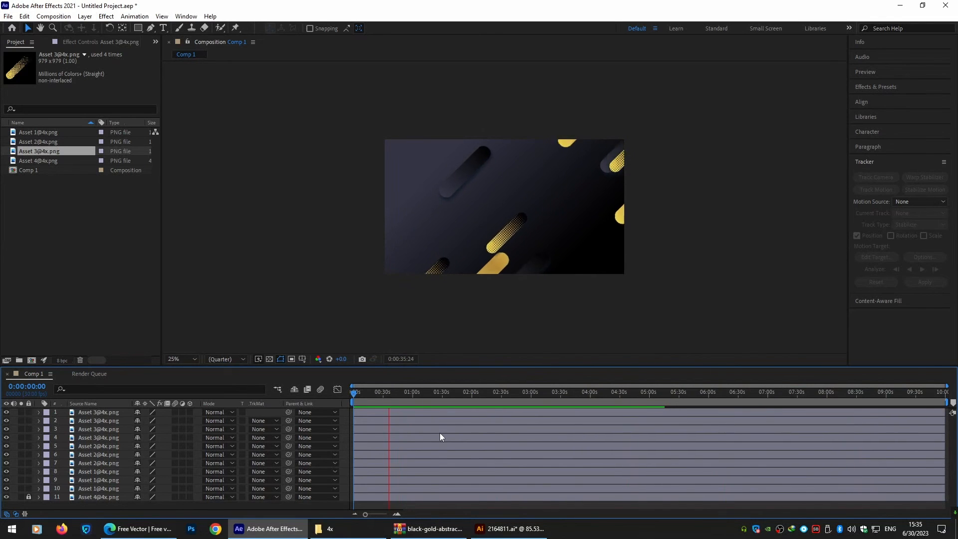
pyautogui.press('space')
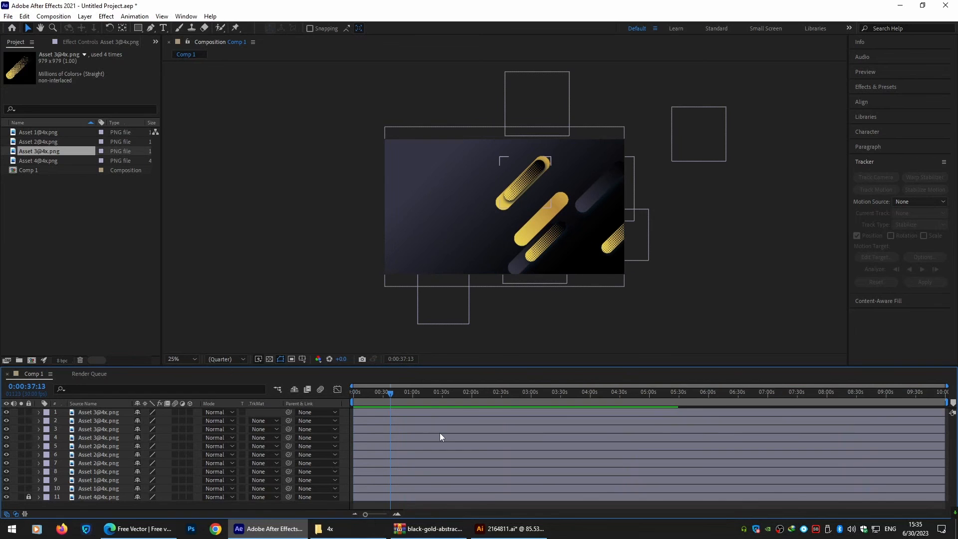
# Export Comp 1 to the Adobe Media Encoder queue
pyautogui.click(9, 16)
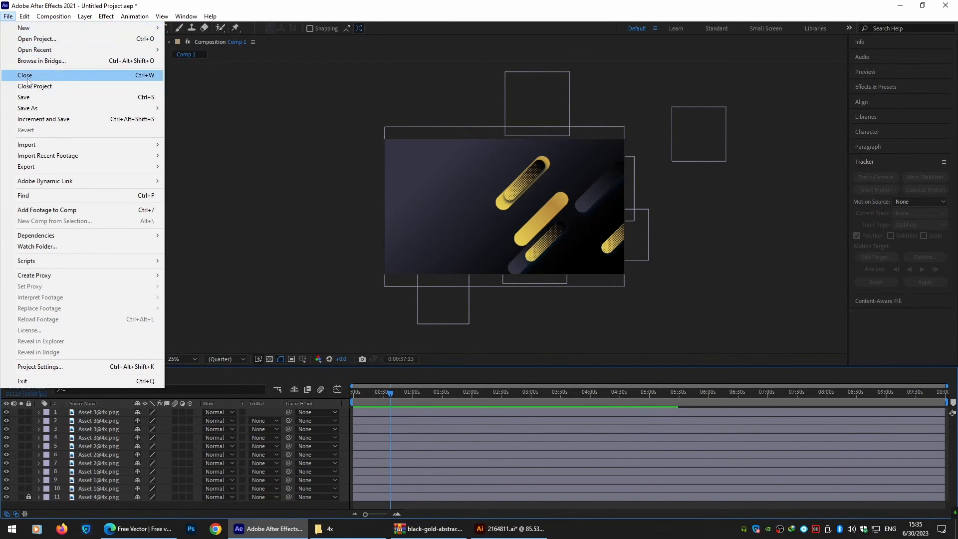
pyautogui.moveTo(60, 167)
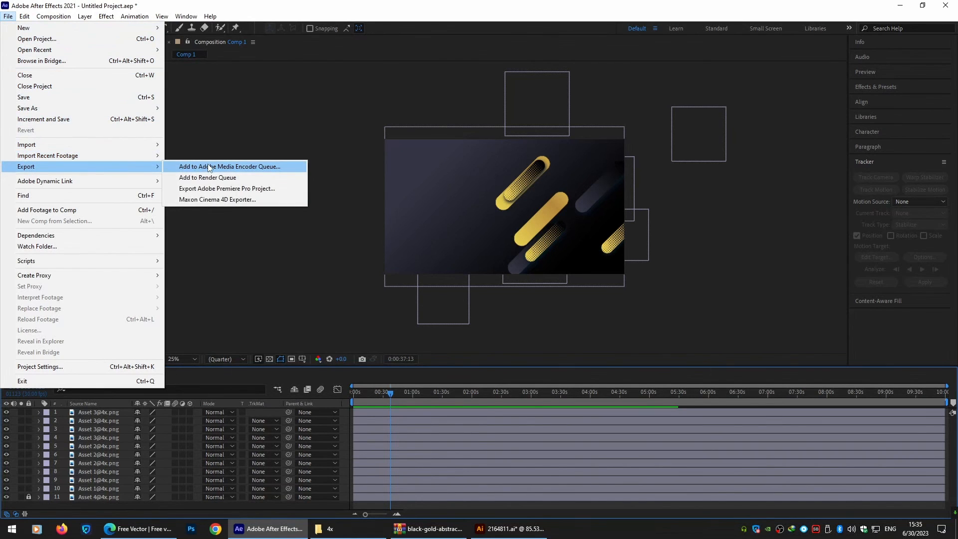
pyautogui.click(209, 167)
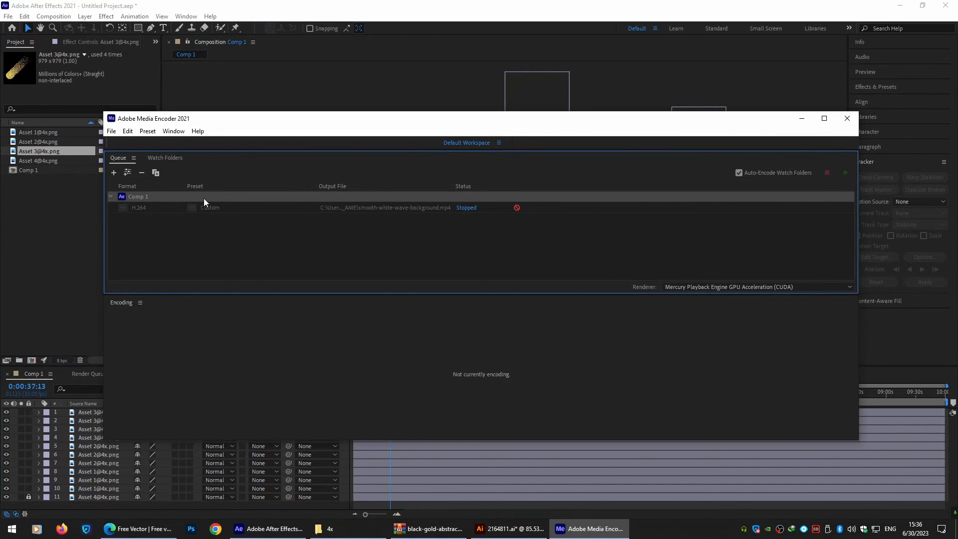
# Remove the old stopped job from the Media Encoder queue and start encoding Comp 1 as H.264 with Match Source - High bitrate
pyautogui.press('Delete')
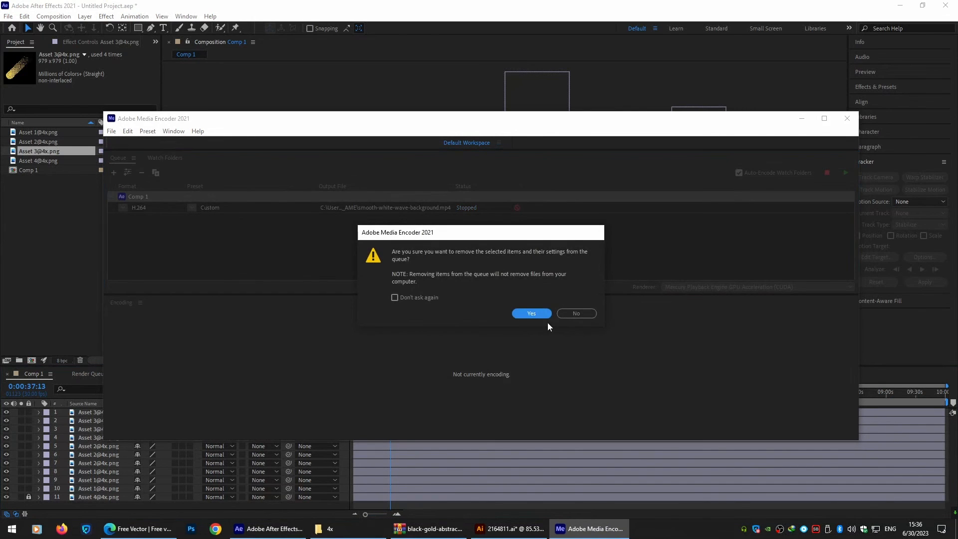
pyautogui.click(534, 314)
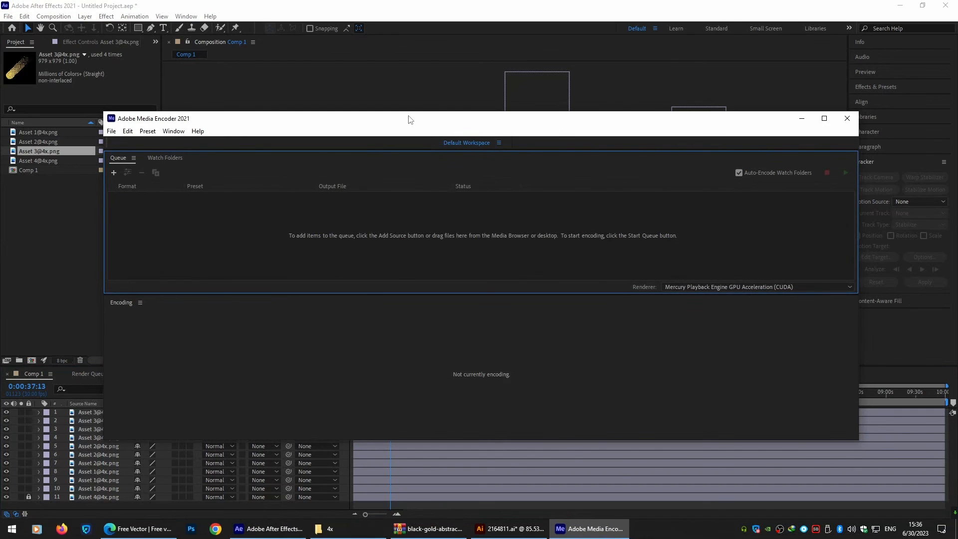
pyautogui.moveTo(408, 113); pyautogui.dragTo(412, 69)
pyautogui.click(164, 167)
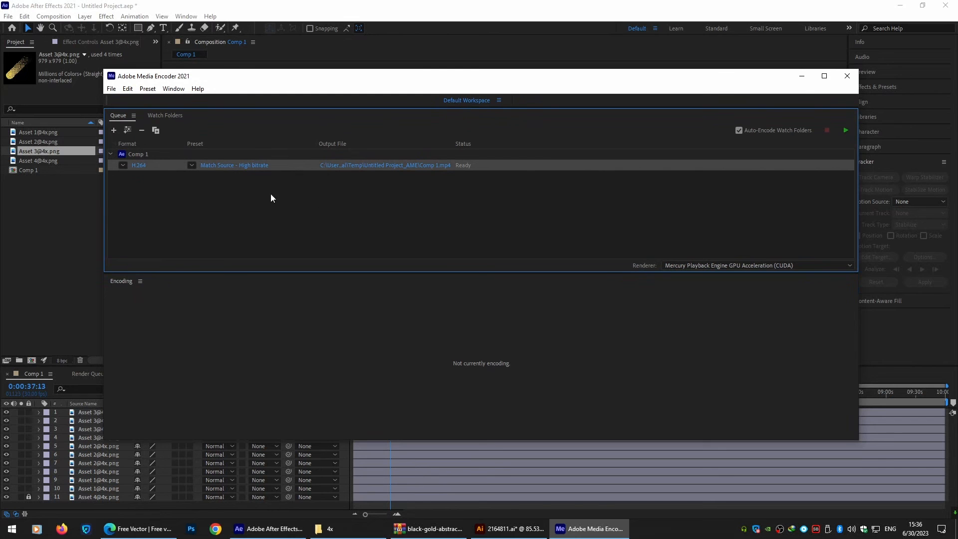
pyautogui.click(847, 130)
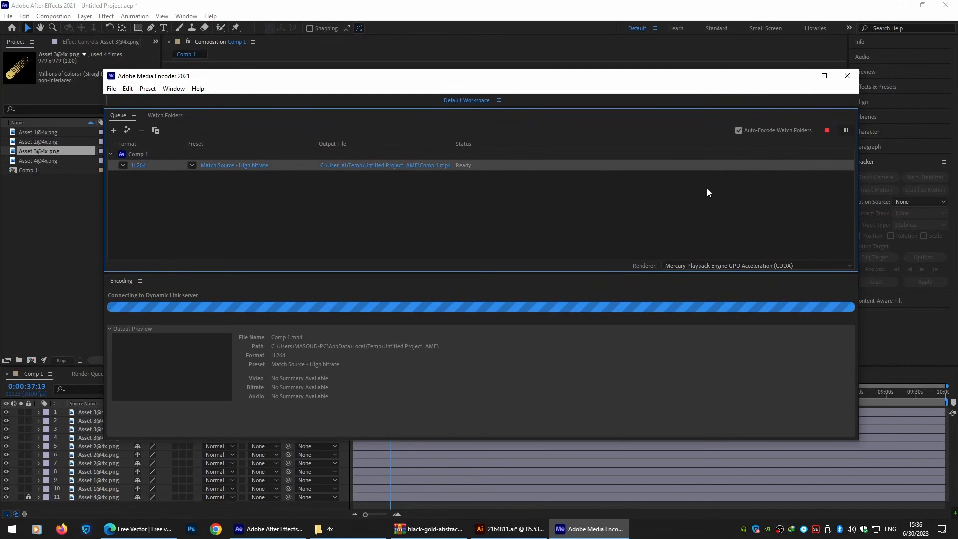